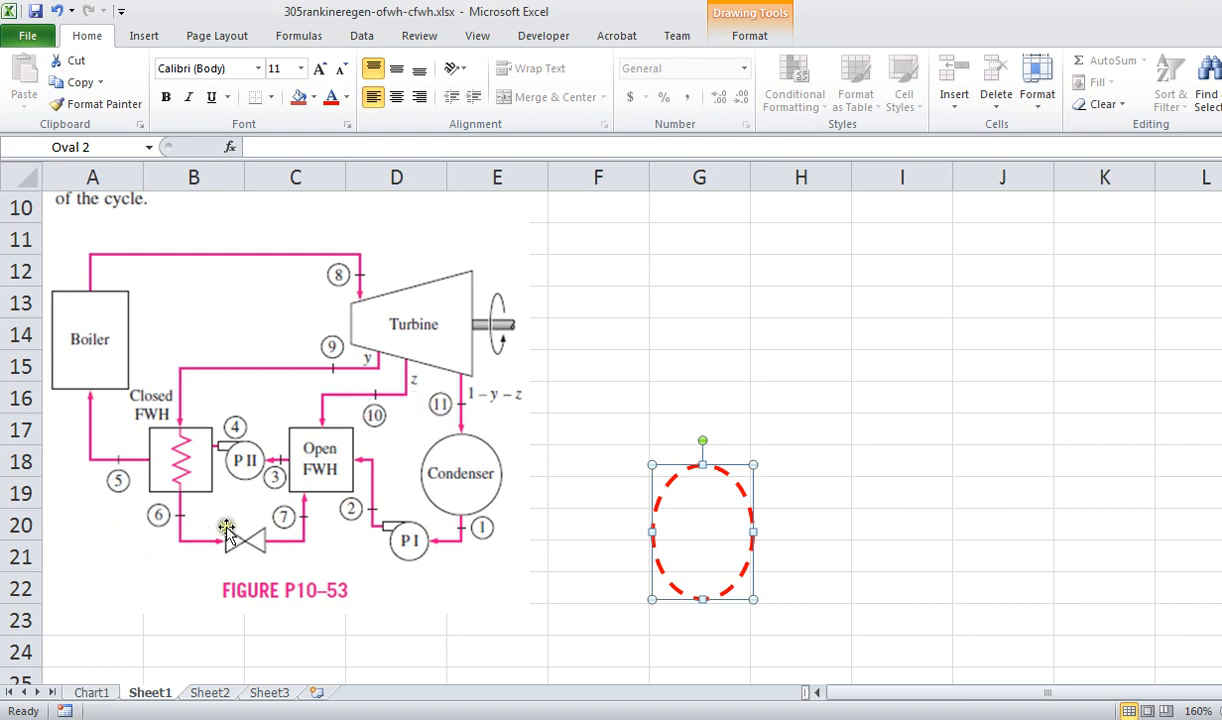
- Review the states on the temperature chart, the pressures P_1 to P_11 on Sheet2, and the cycle schematic on Sheet1
click(100, 696)
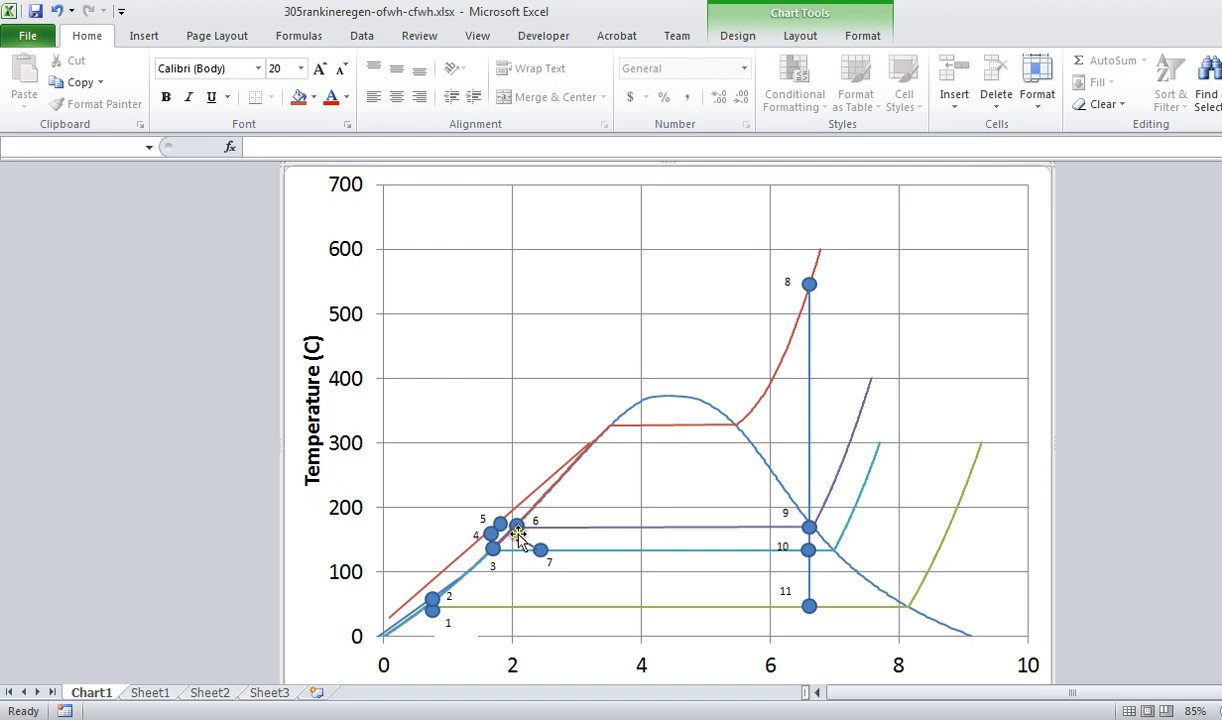
drag(523, 537, 541, 549)
click(210, 693)
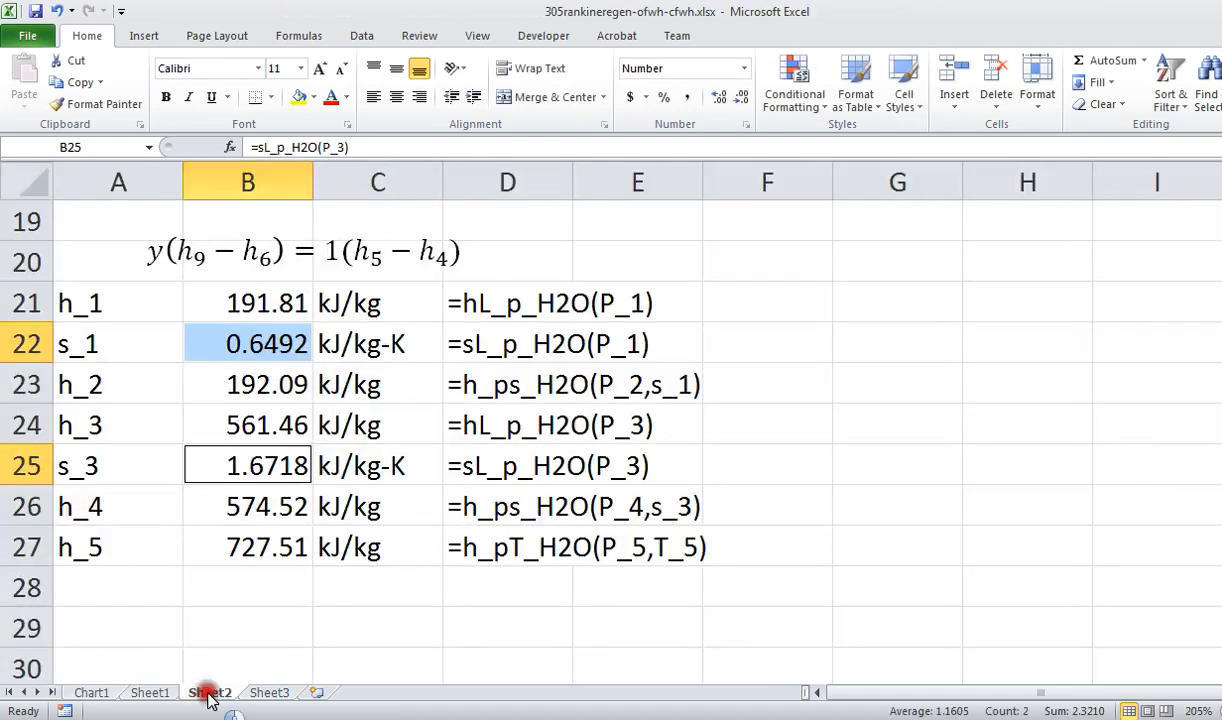
scroll(353, 334, up, 4)
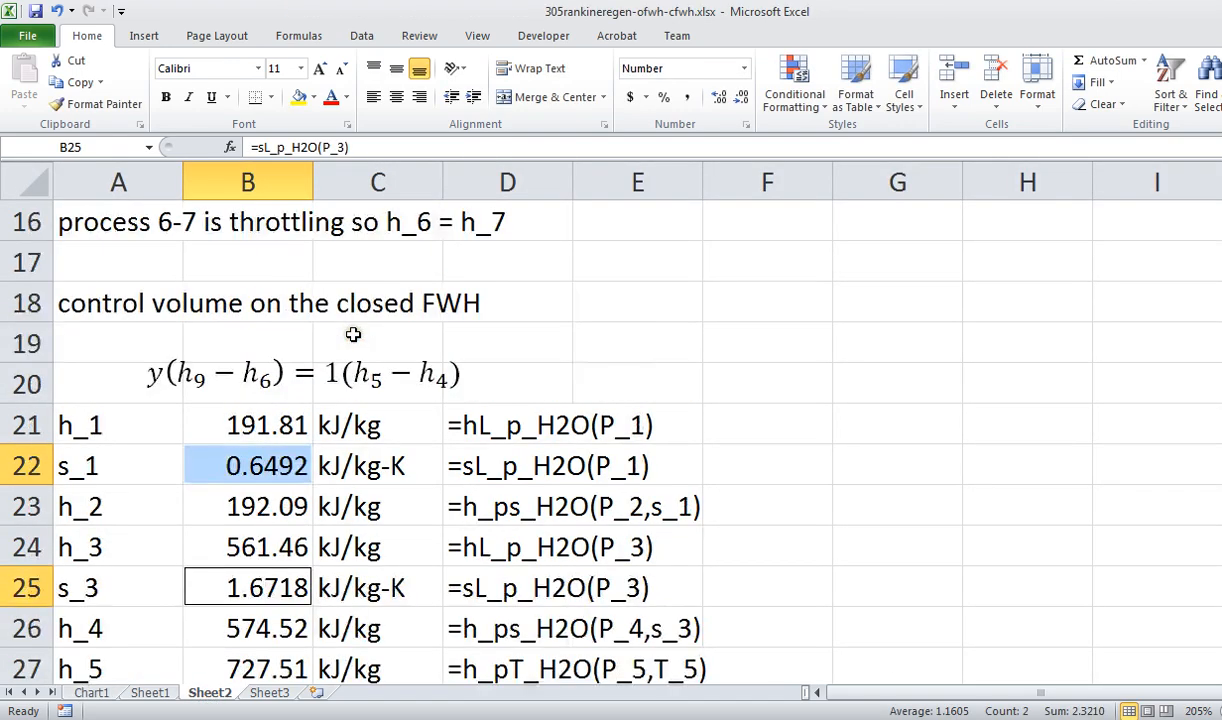
scroll(353, 334, up, 2)
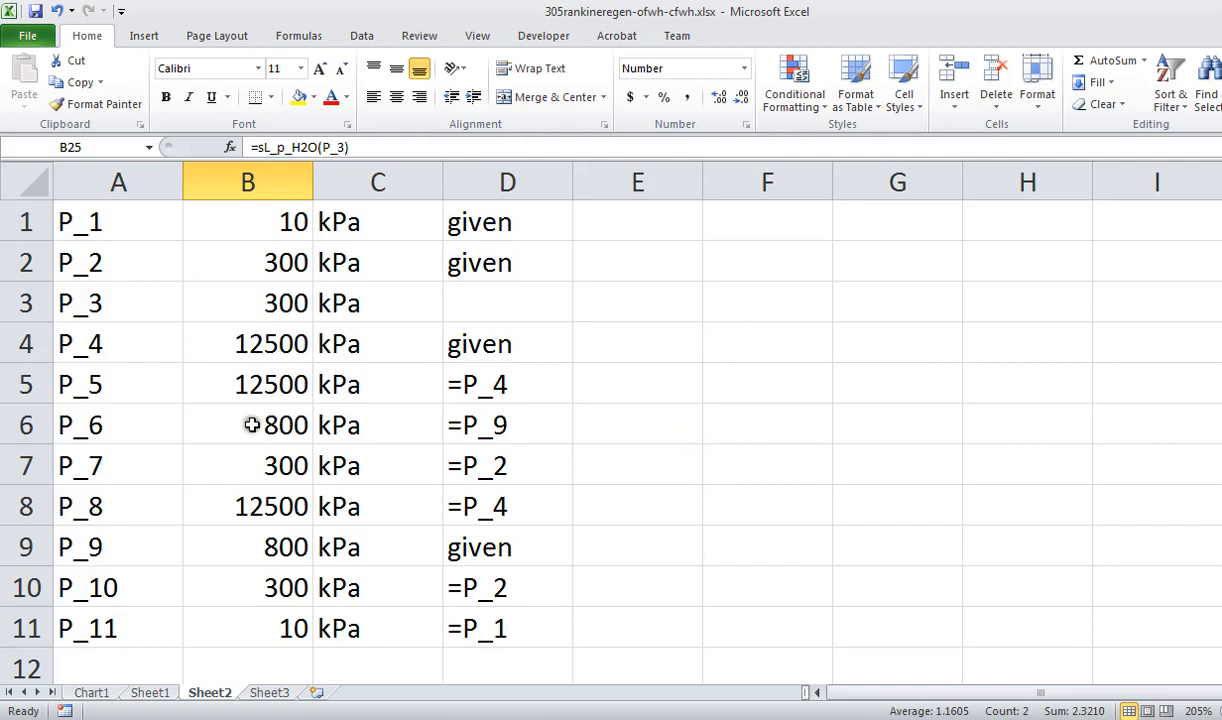
click(98, 692)
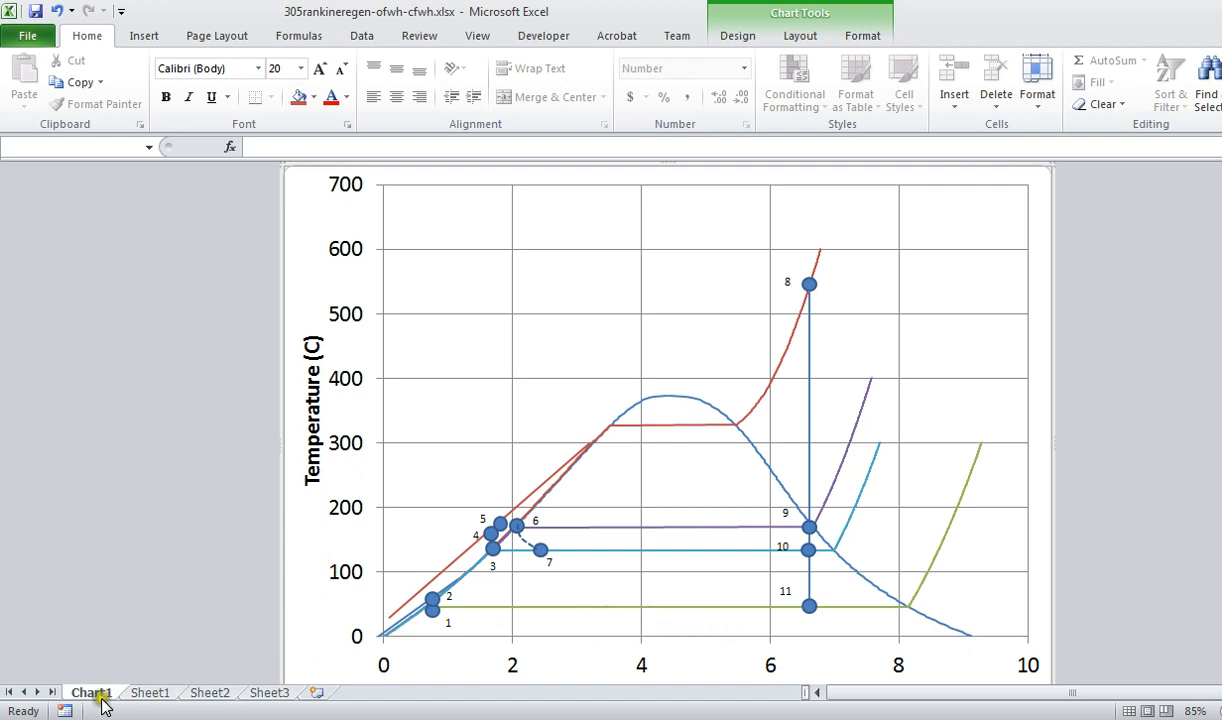
click(150, 693)
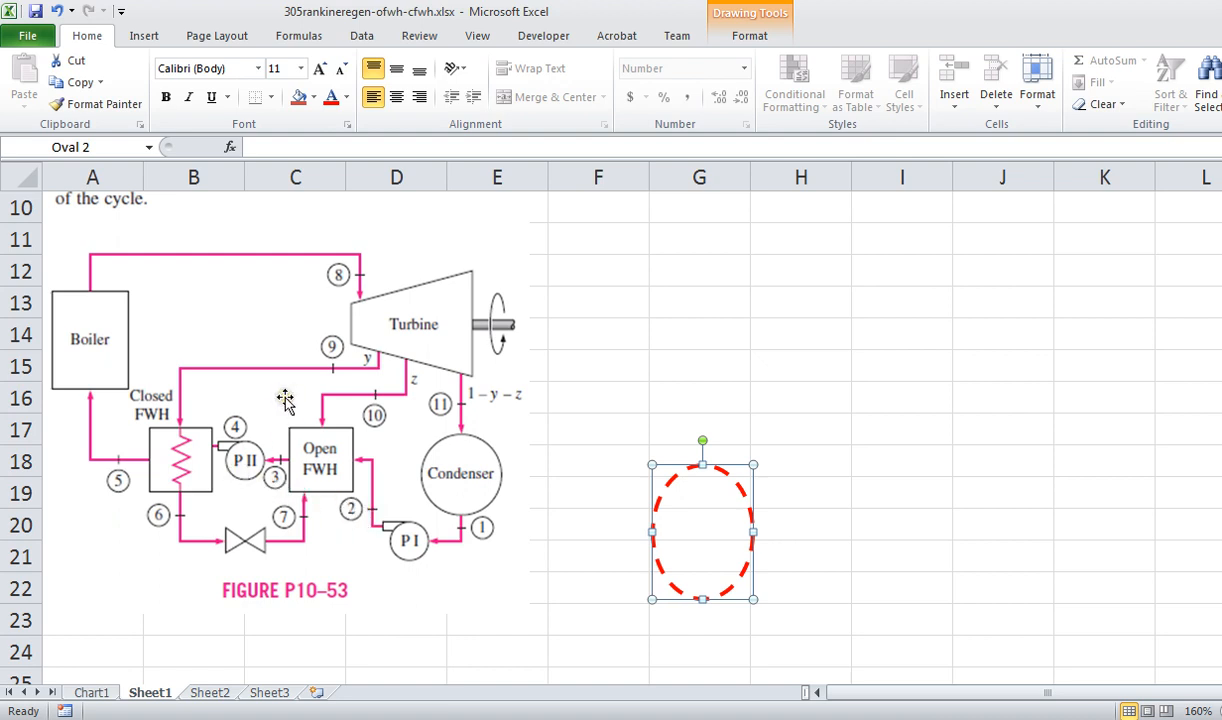
- Check the P_3 formula in B3 on Sheet2 and enter the text note =P_2 beside it in D3
click(209, 692)
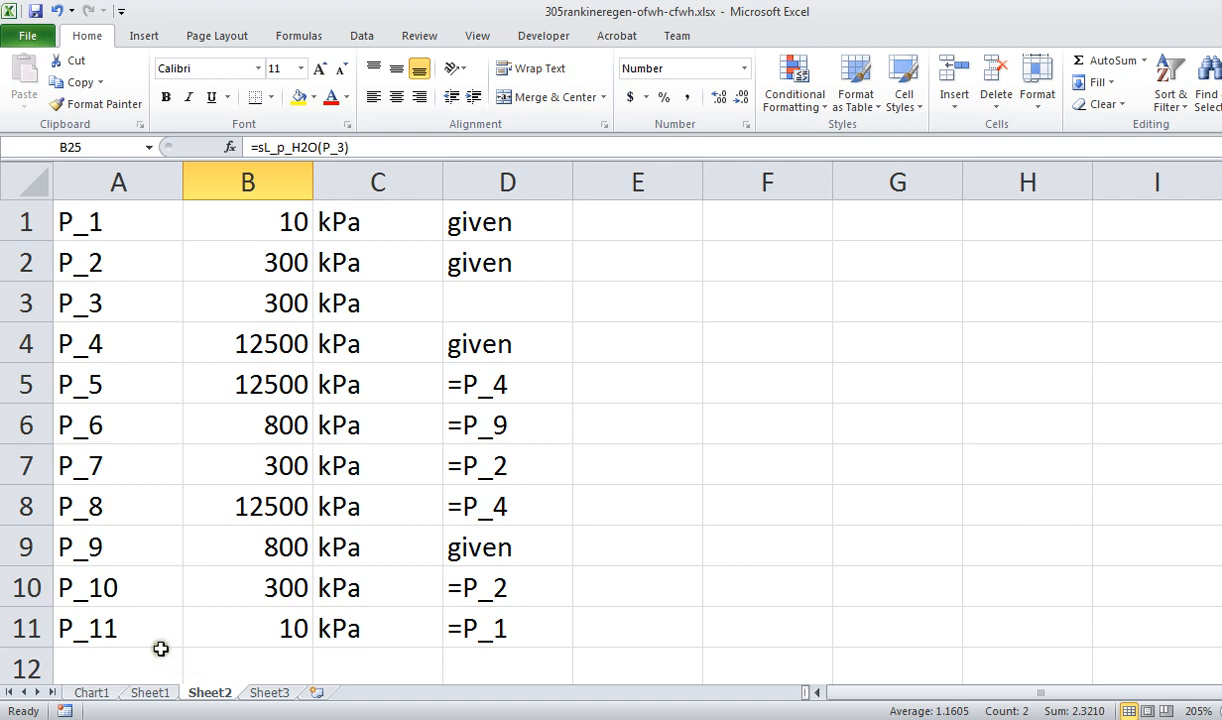
click(271, 308)
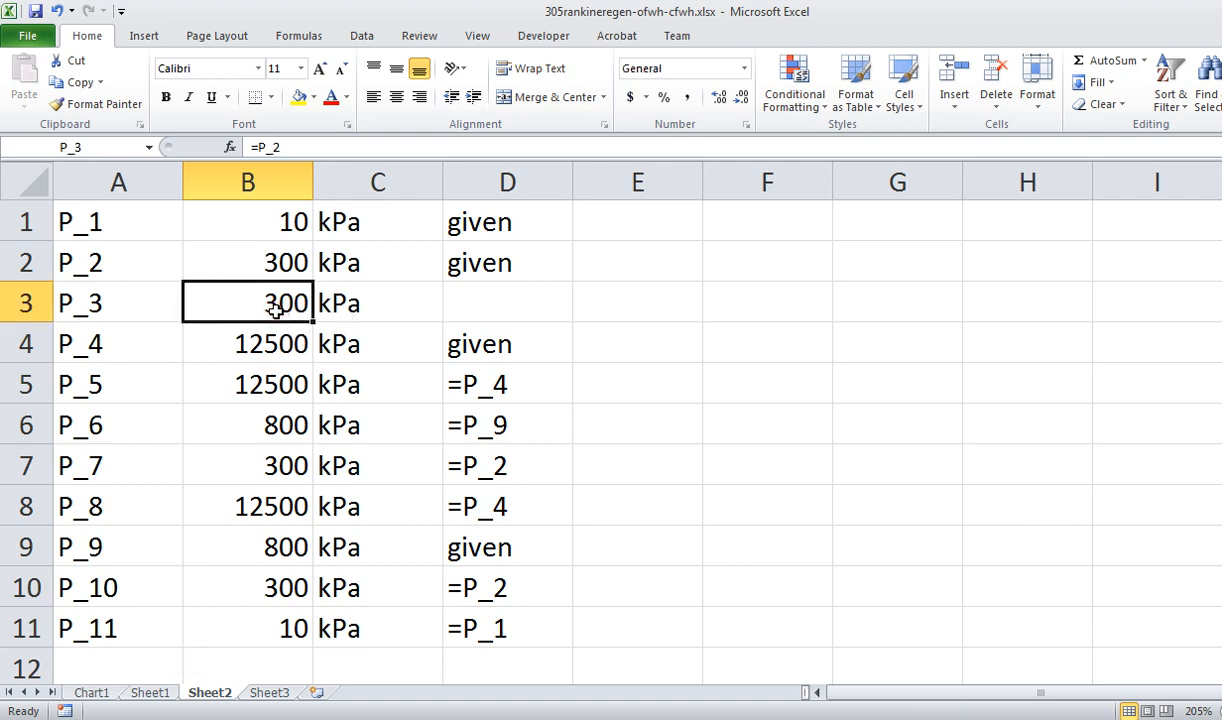
double_click(275, 311)
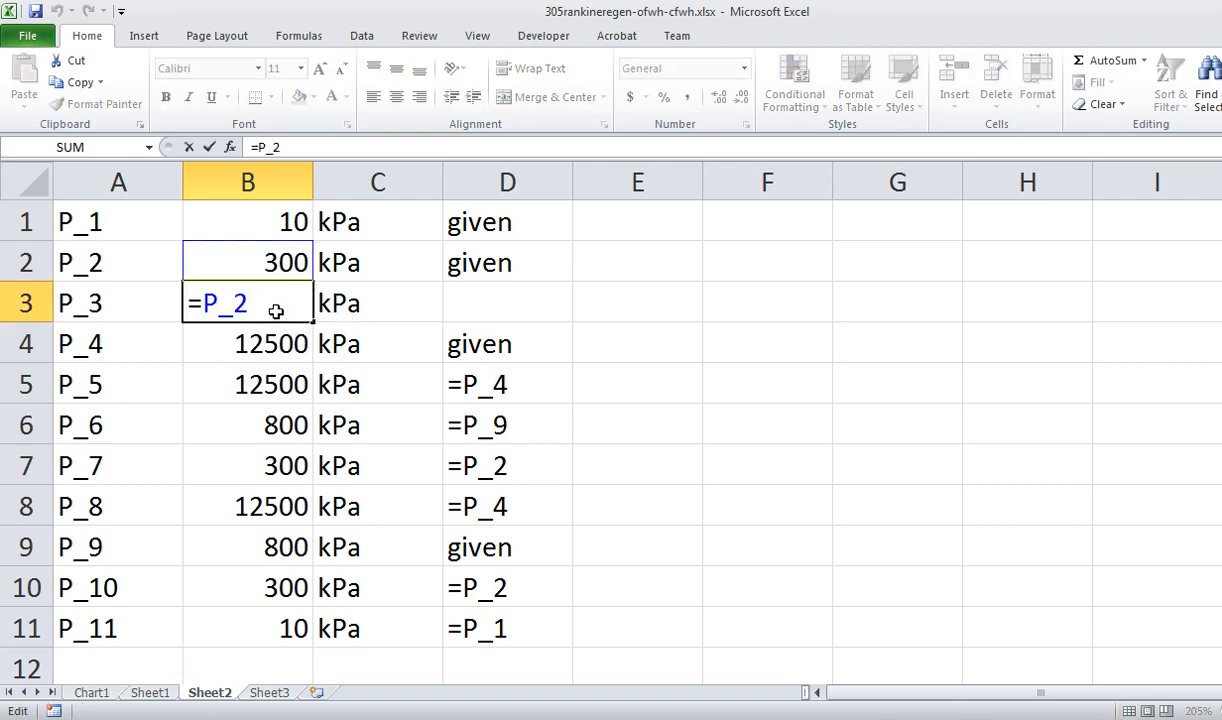
key(shift+Home)
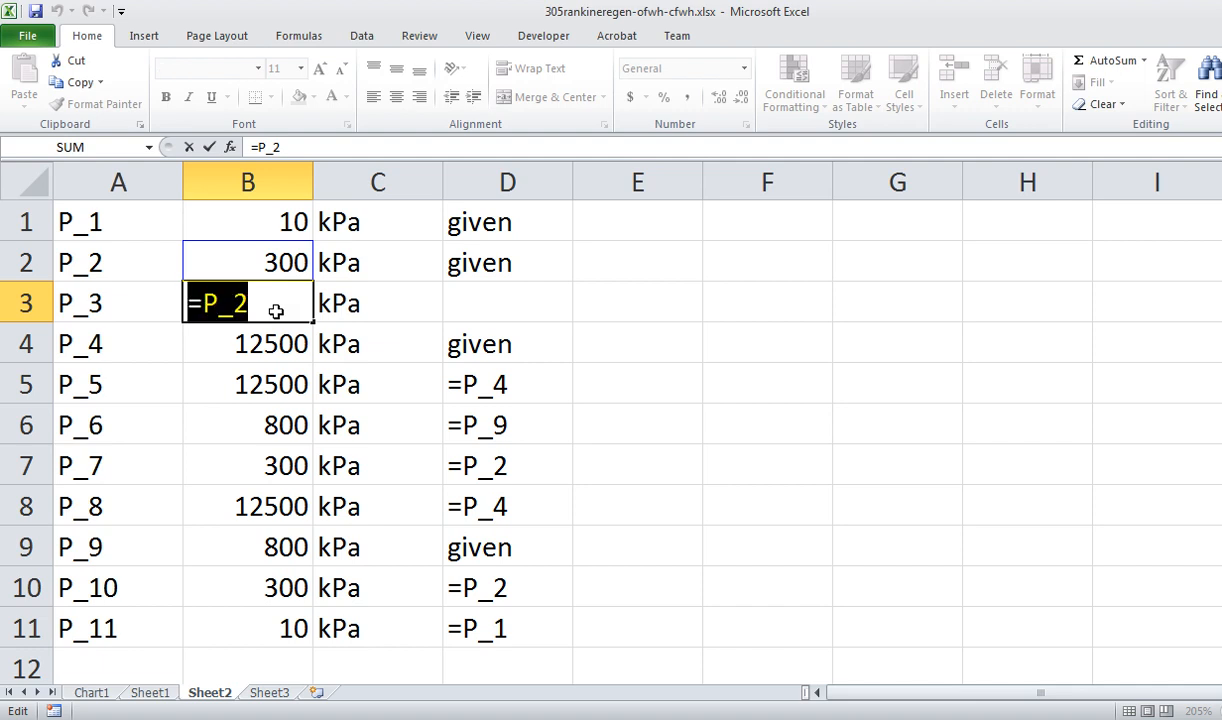
key(Return)
key(Up)
key(Right)
key(Right)
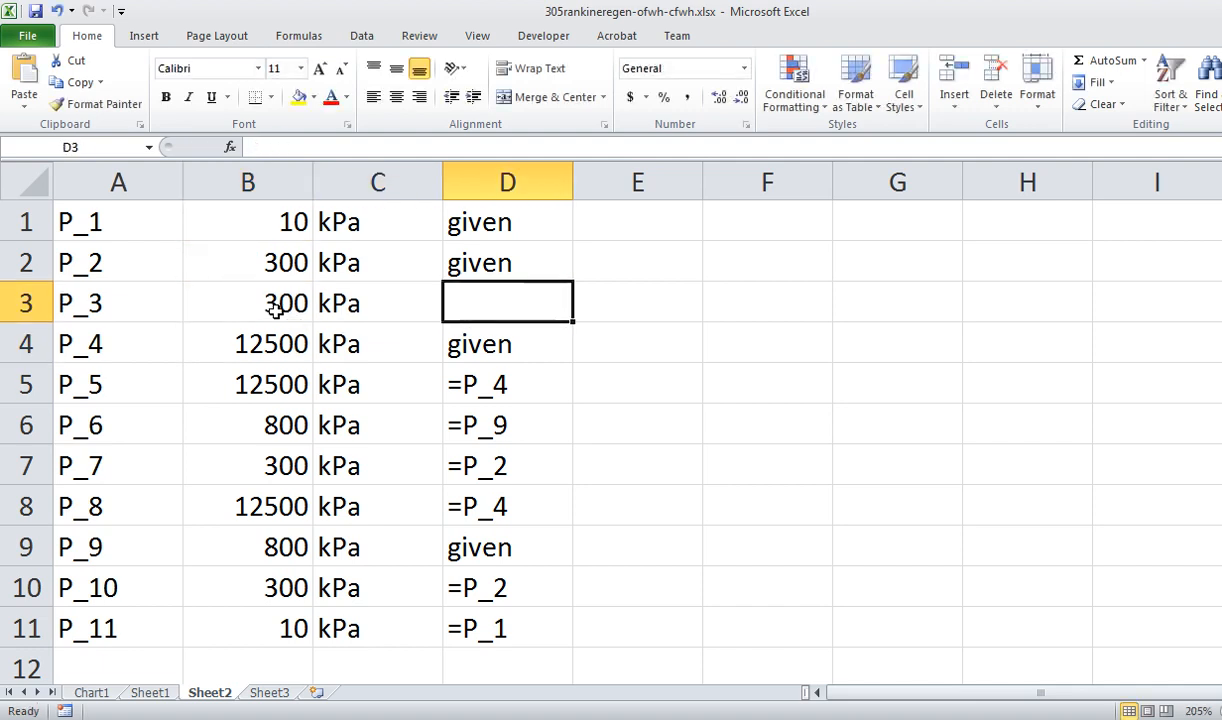
text('=P_2)
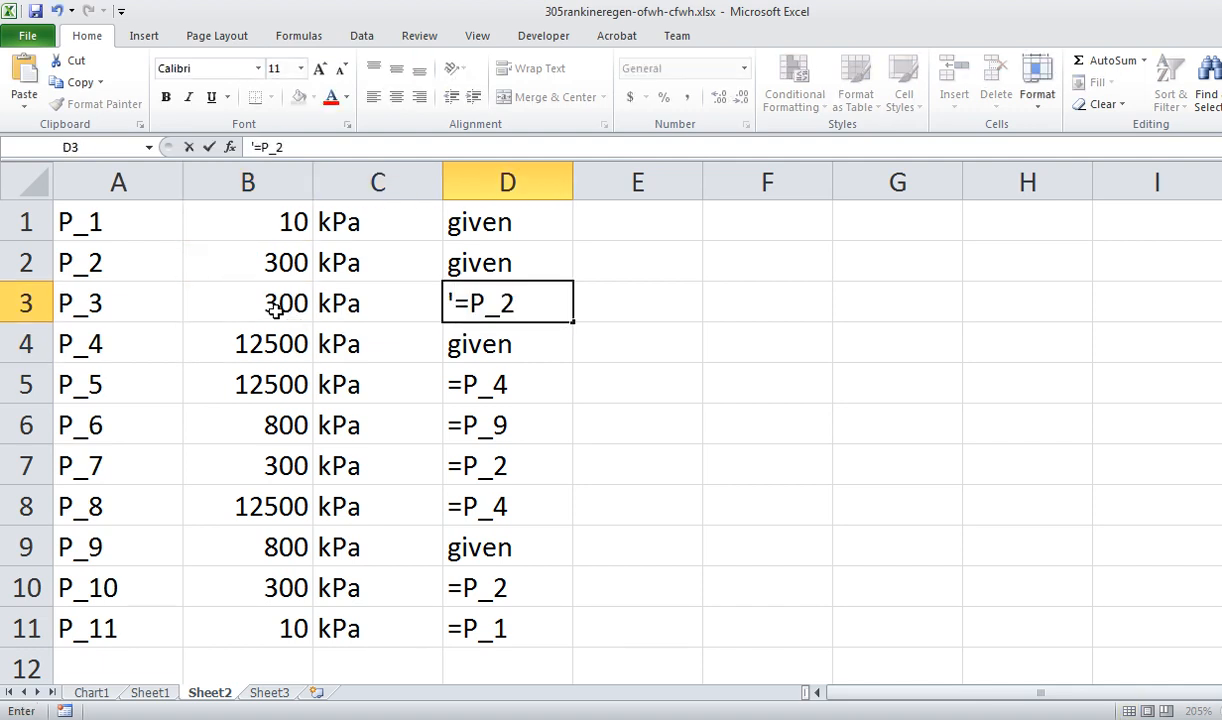
key(Up)
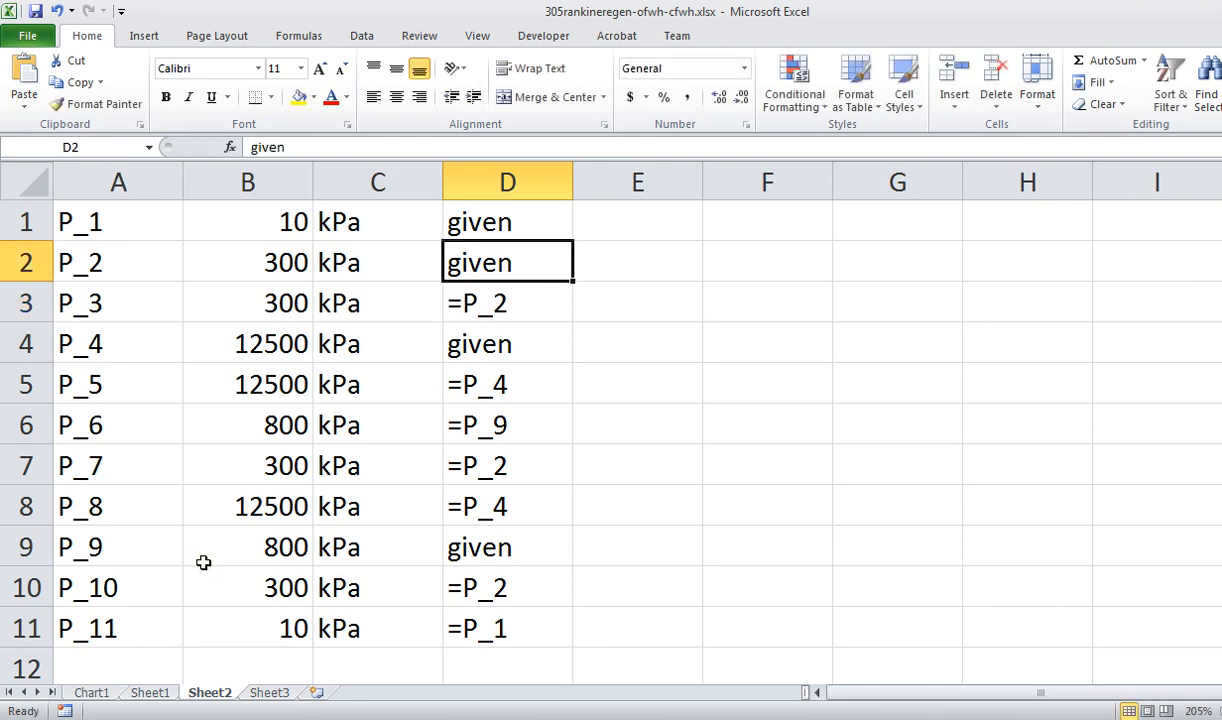
- Enter the note "given" in D13 for the T_8 temperature
scroll(203, 563, down, 3)
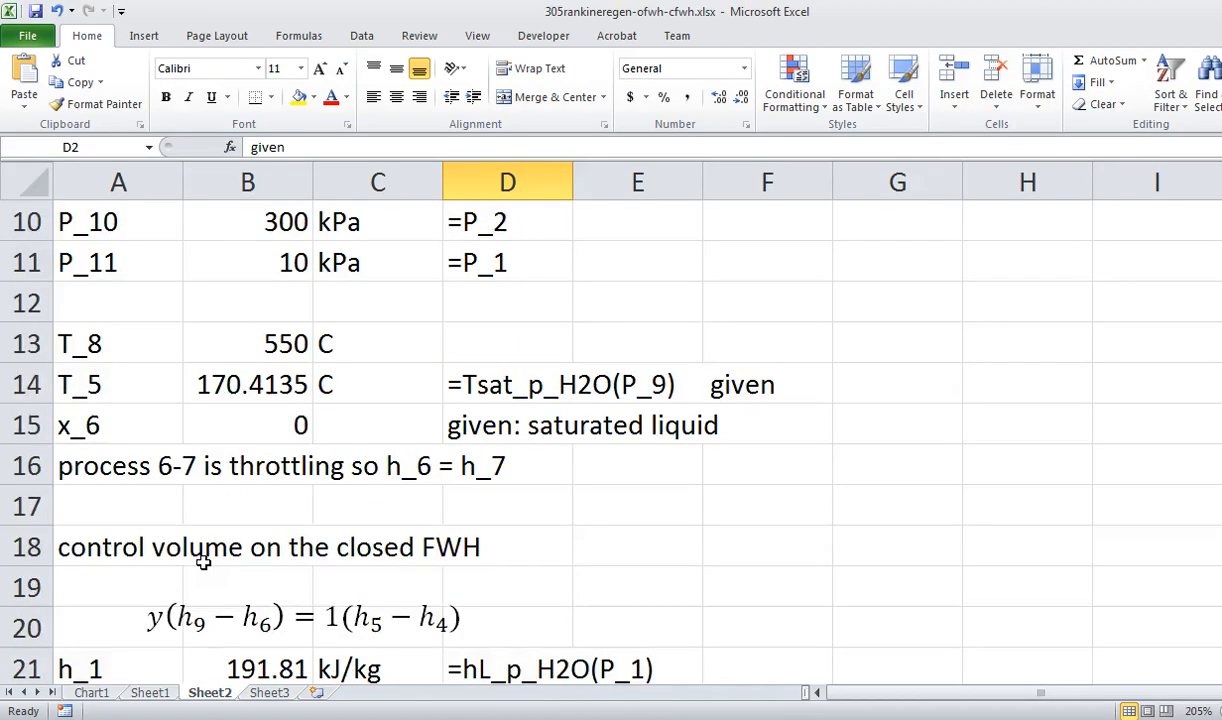
scroll(203, 563, down, 1)
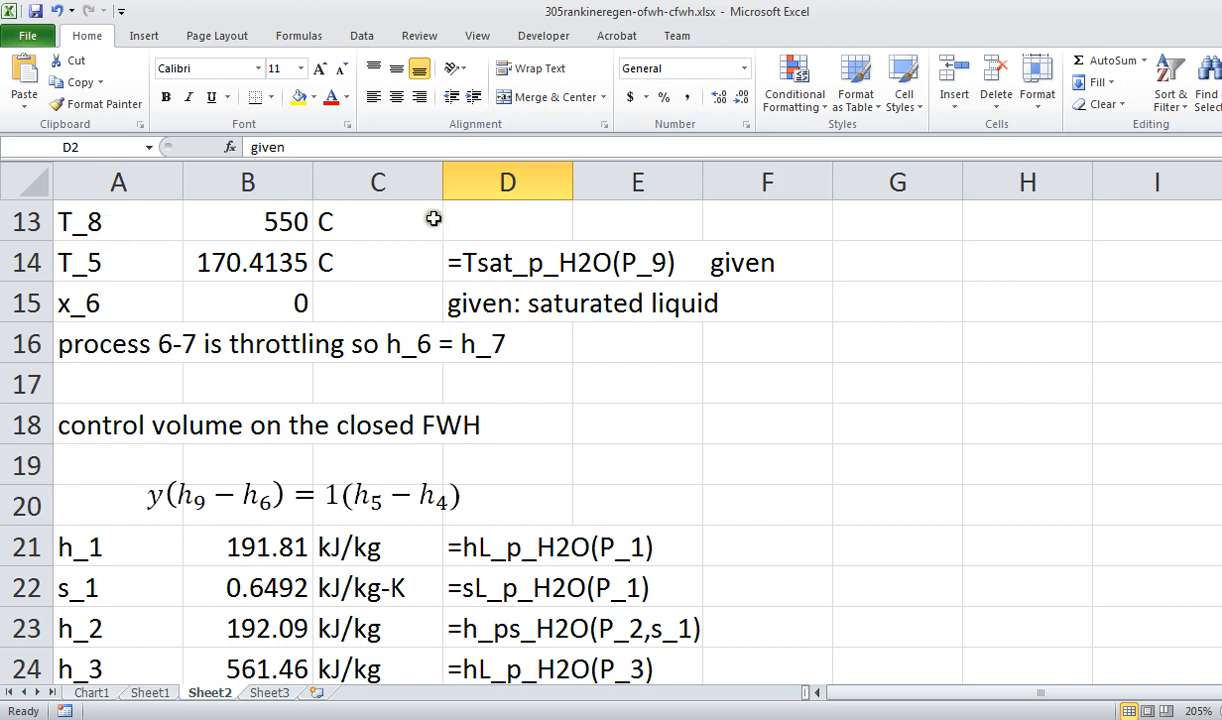
click(477, 218)
text(given)
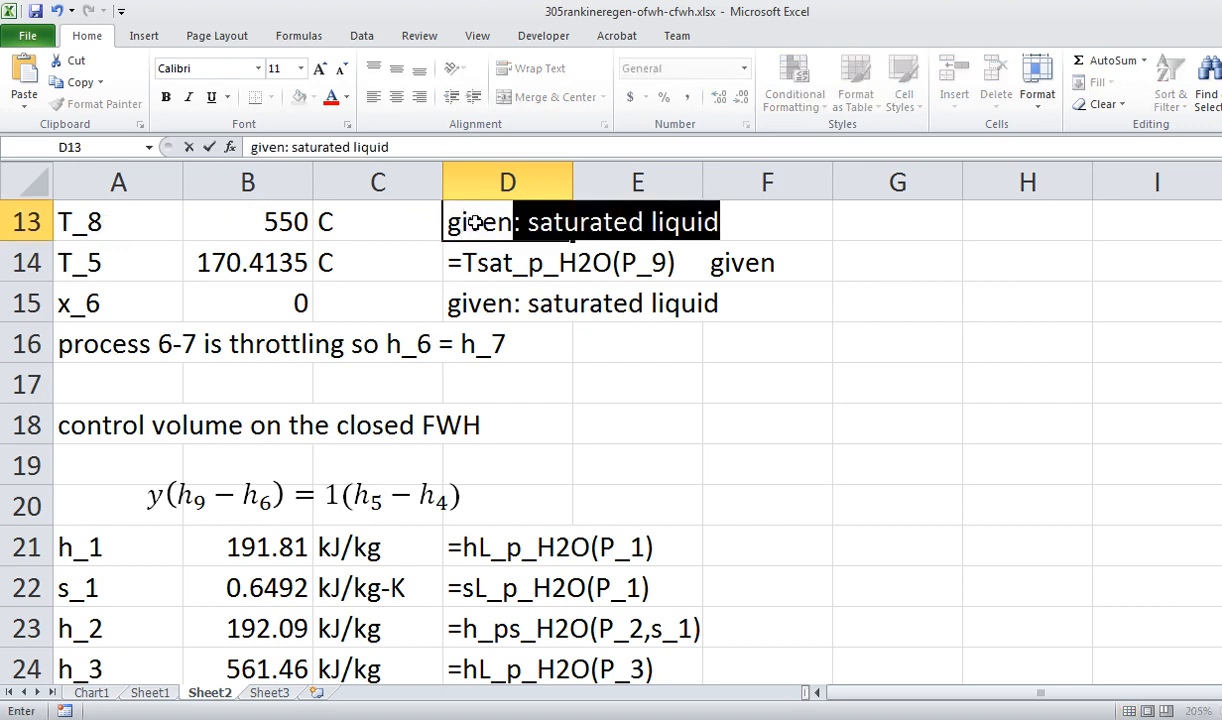
key(Delete)
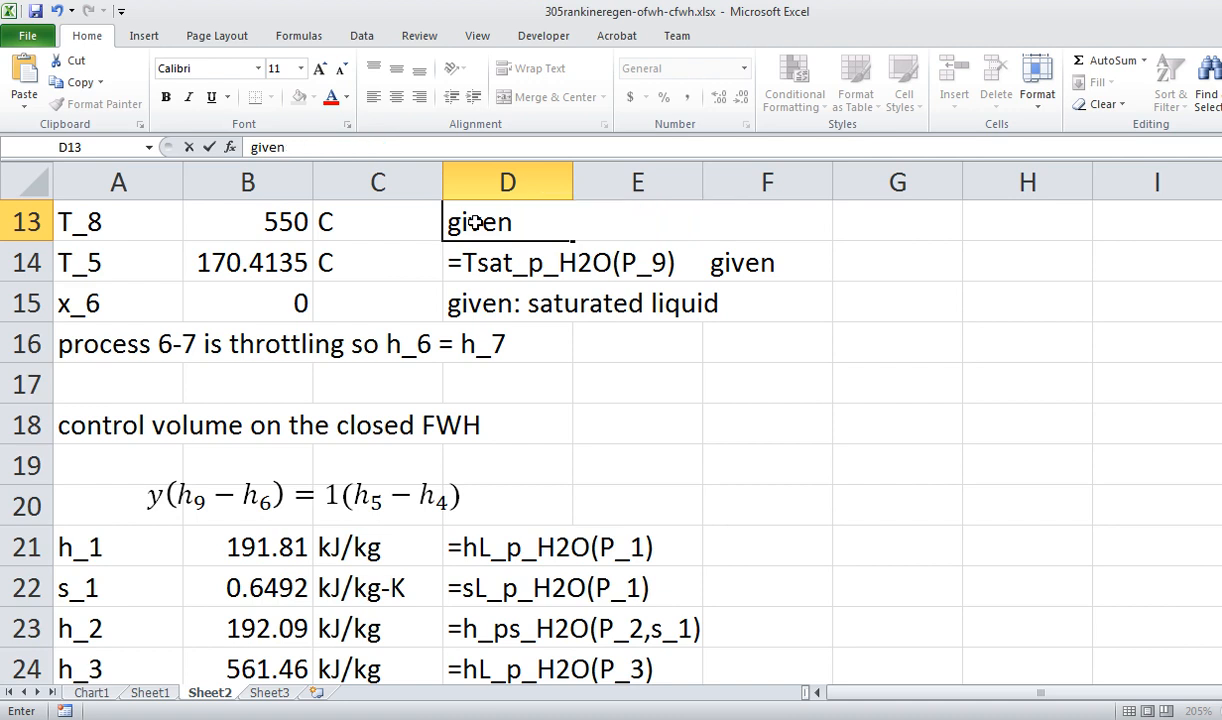
key(Return)
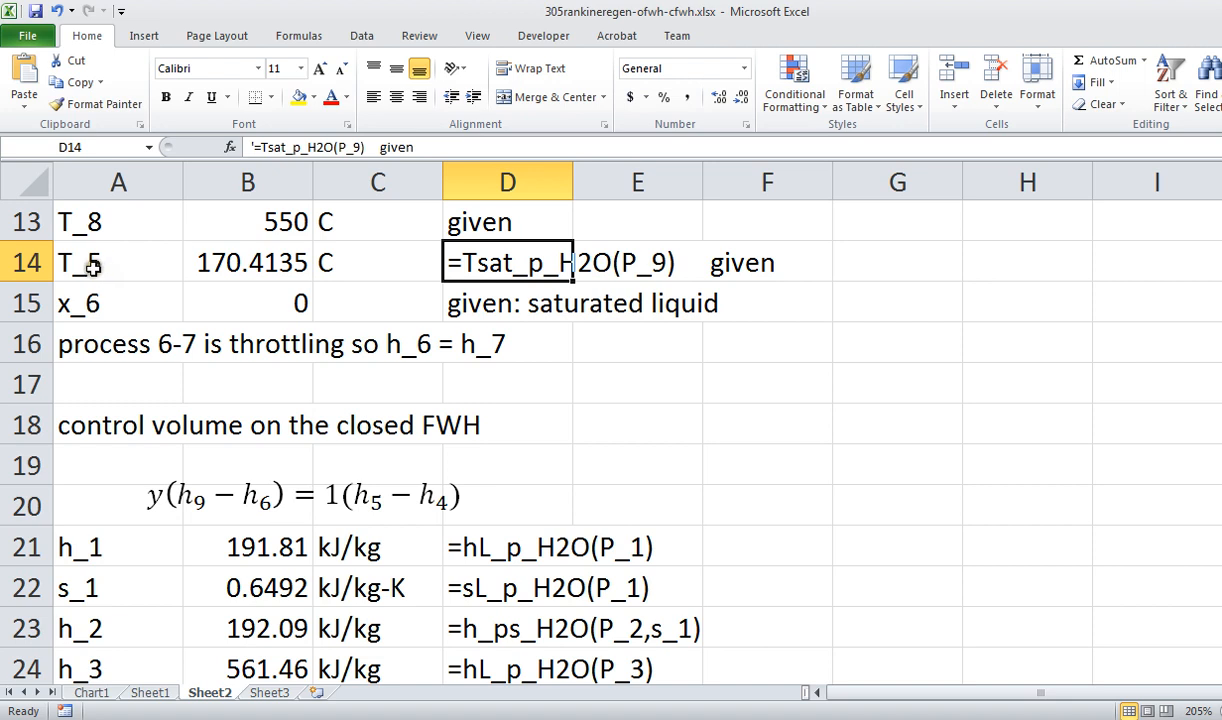
- Display the T_5 temperature in B14 with two decimal places
click(258, 263)
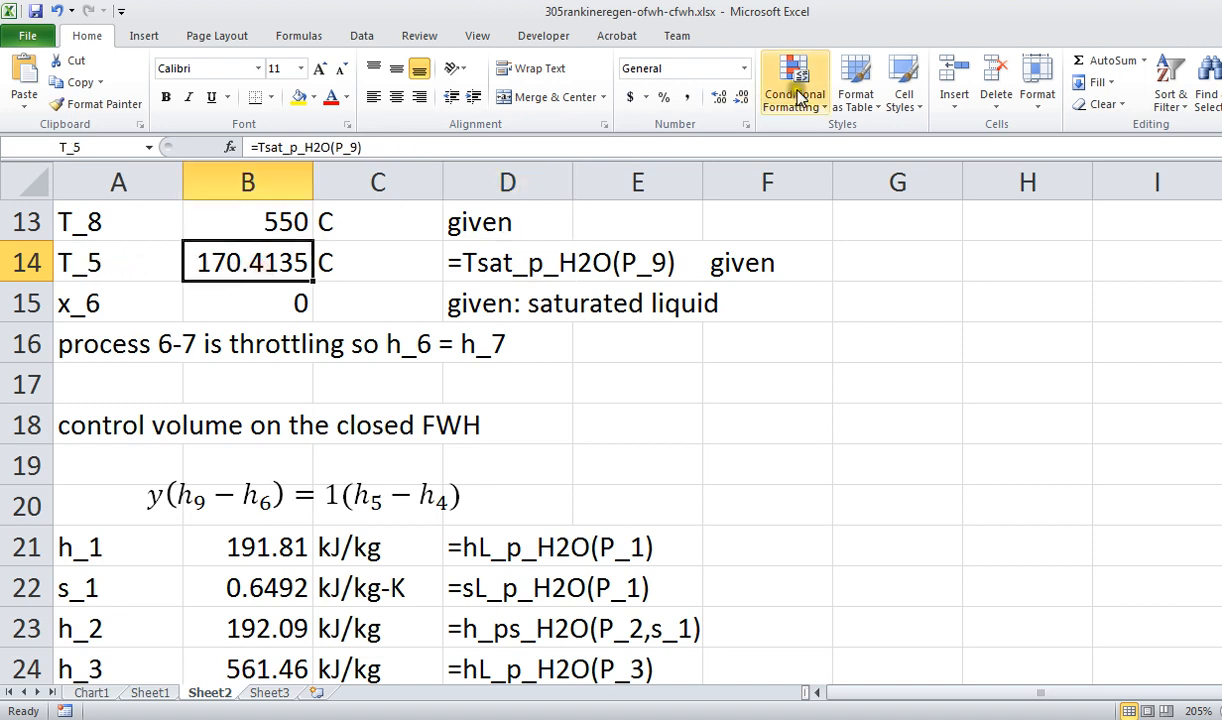
click(741, 98)
click(741, 98)
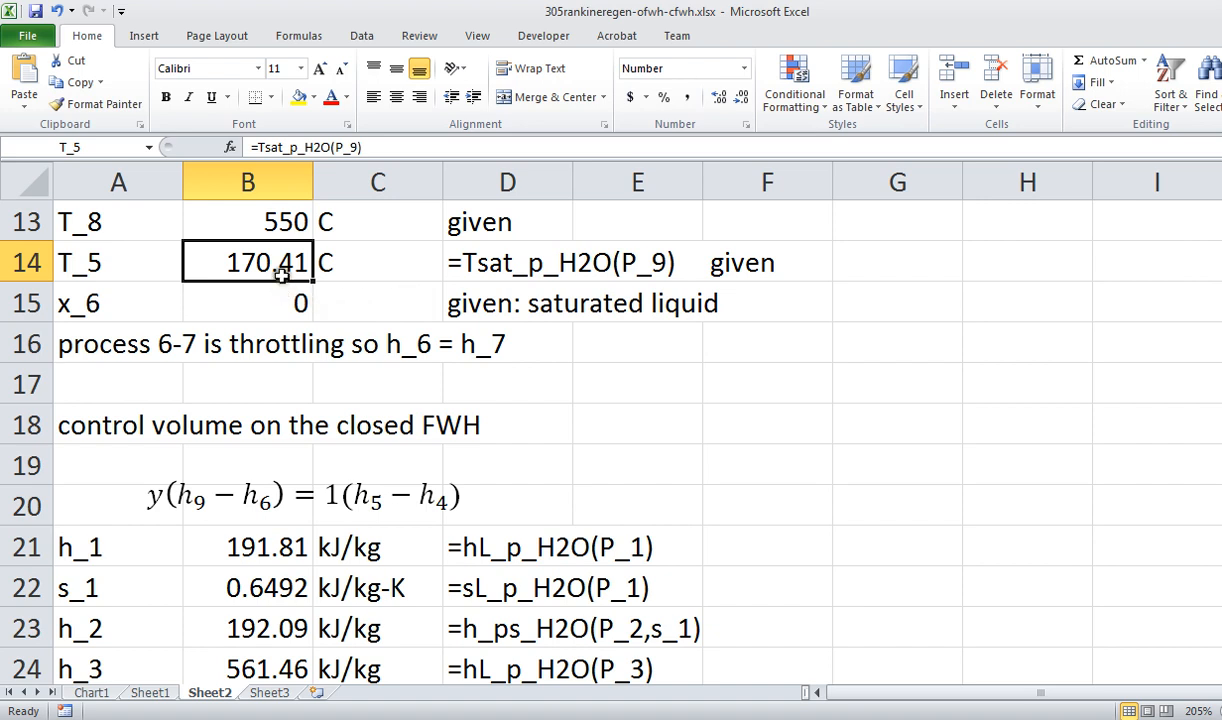
- Review the notes for T_5 and x_6 and the throttling statement for process 6-7 in rows 14 to 16
click(479, 265)
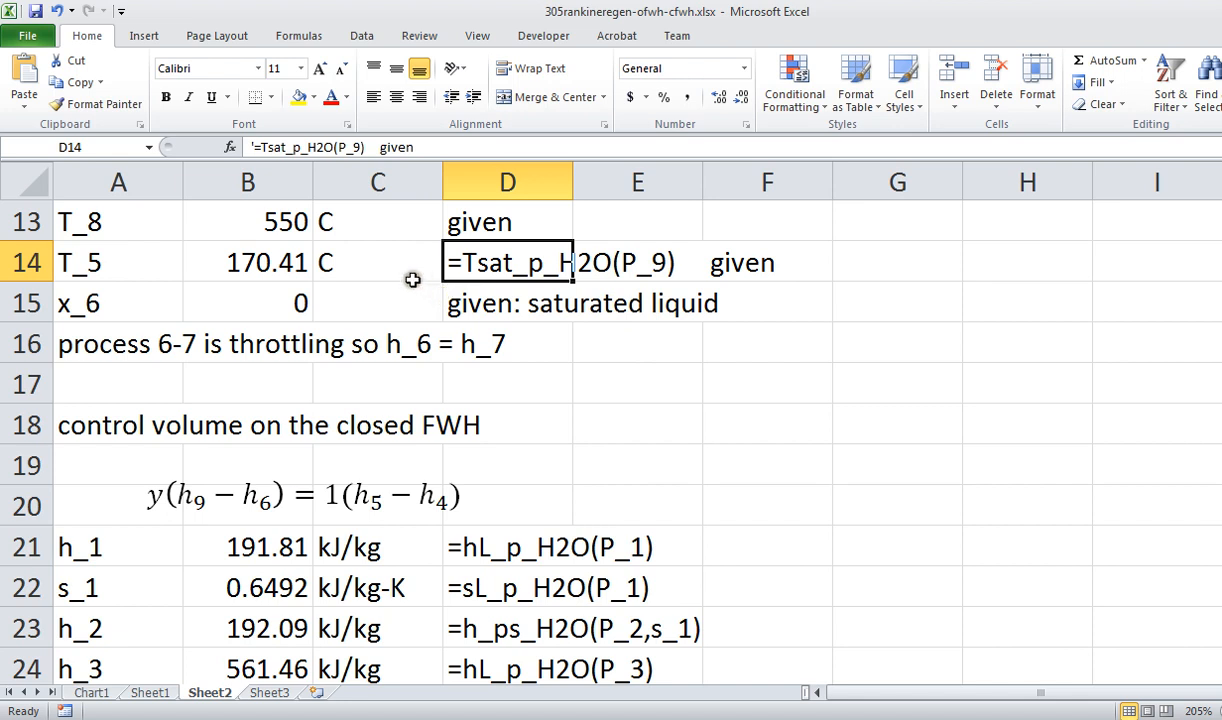
click(405, 266)
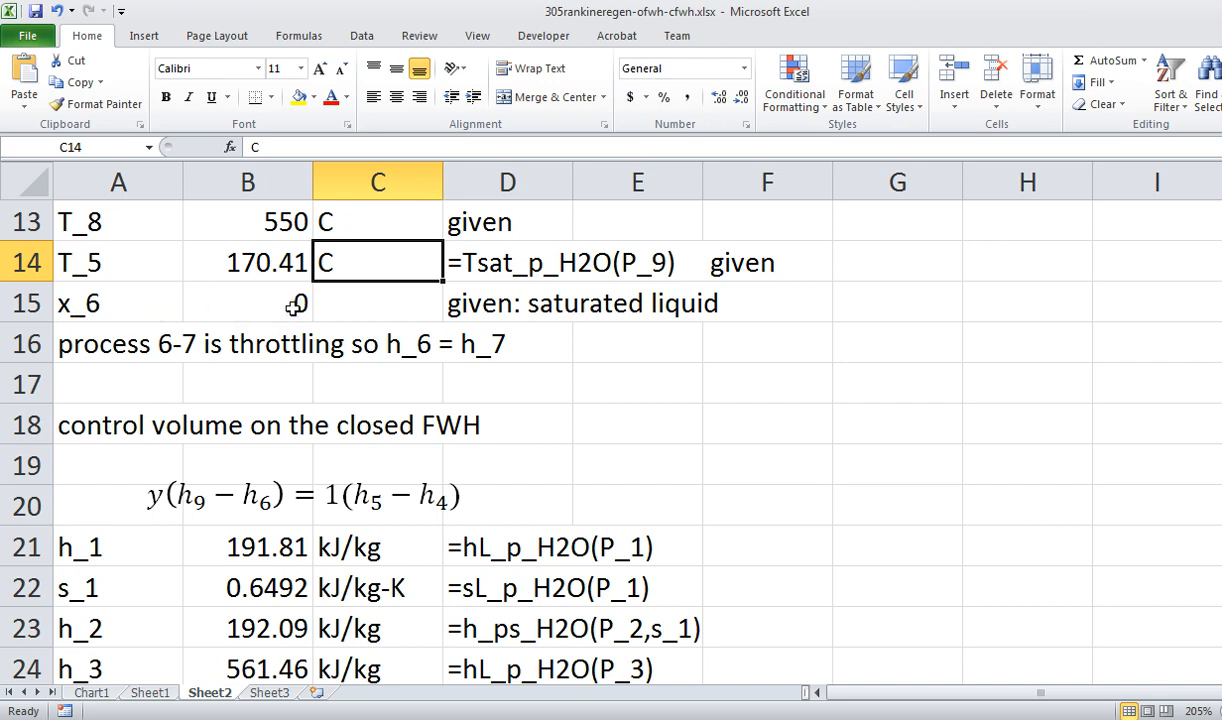
click(534, 298)
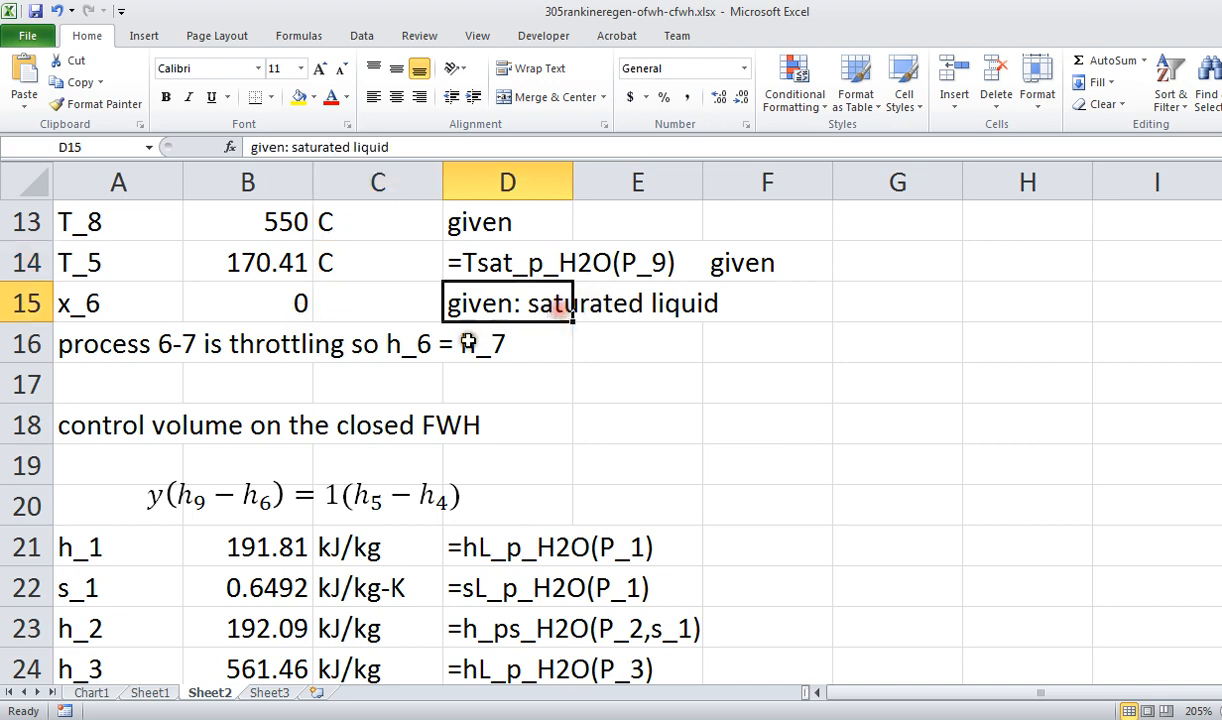
click(113, 344)
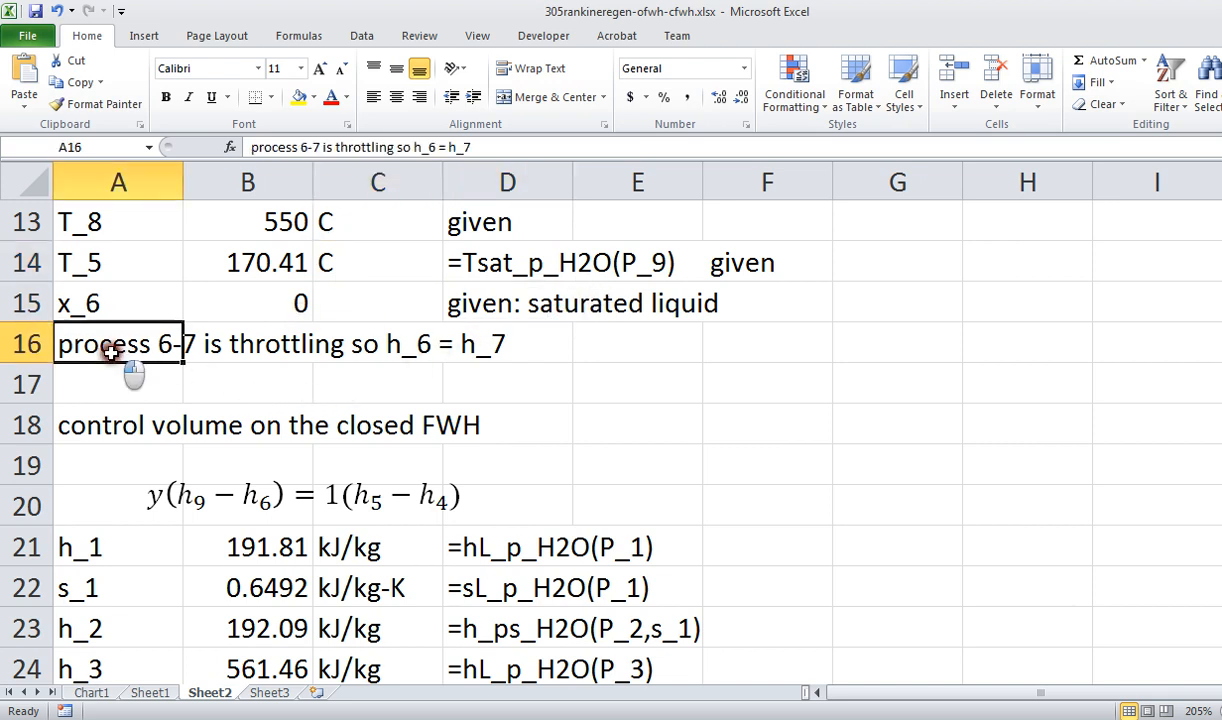
click(108, 382)
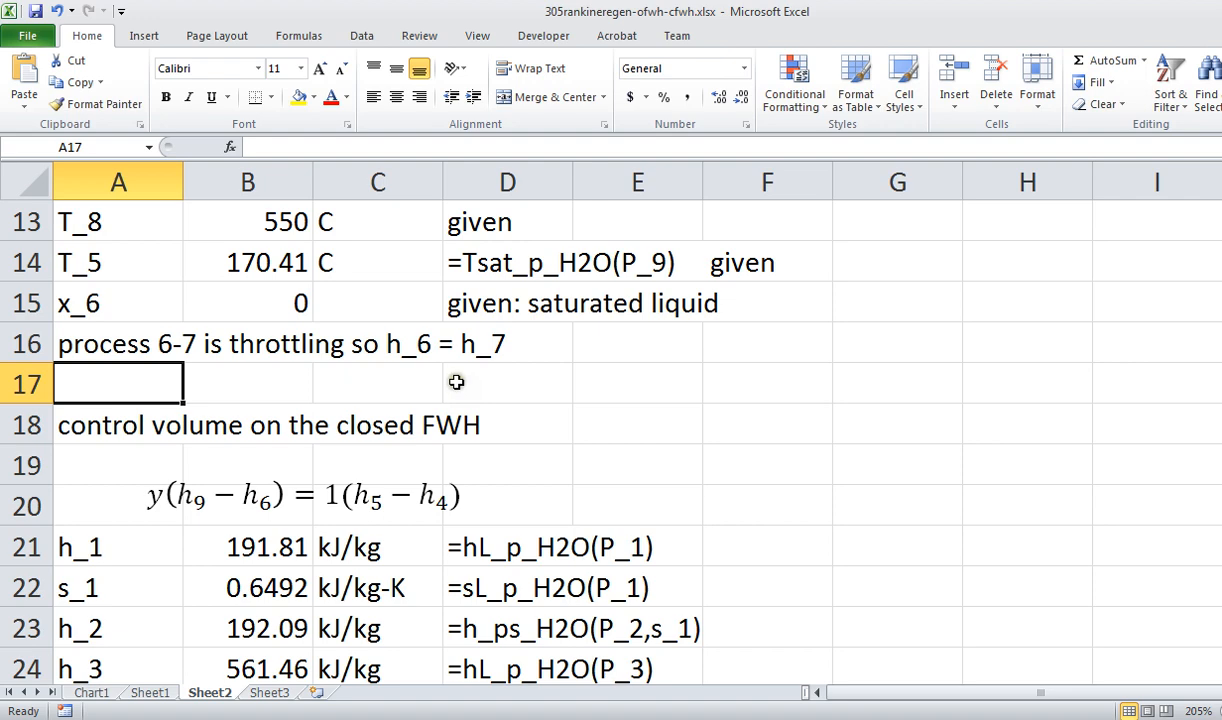
- Move the dashed red oval on Sheet1 around the closed FWH in the schematic to mark its control volume
click(152, 692)
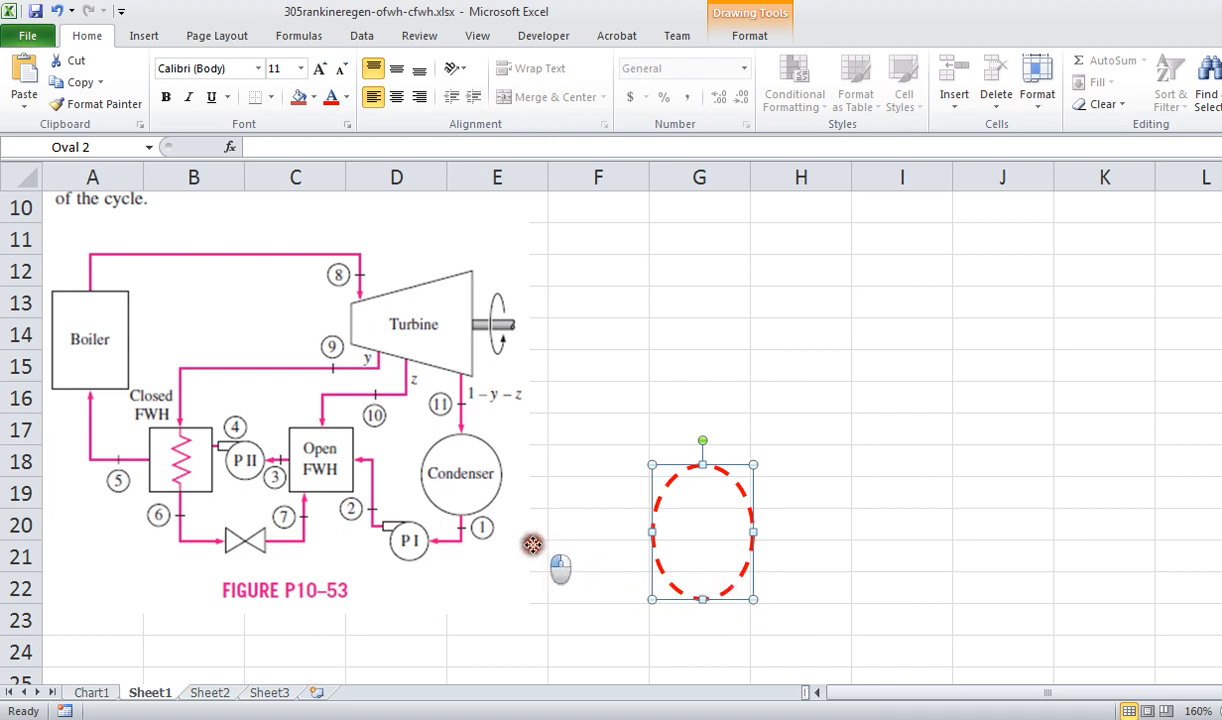
drag(204, 515, 197, 518)
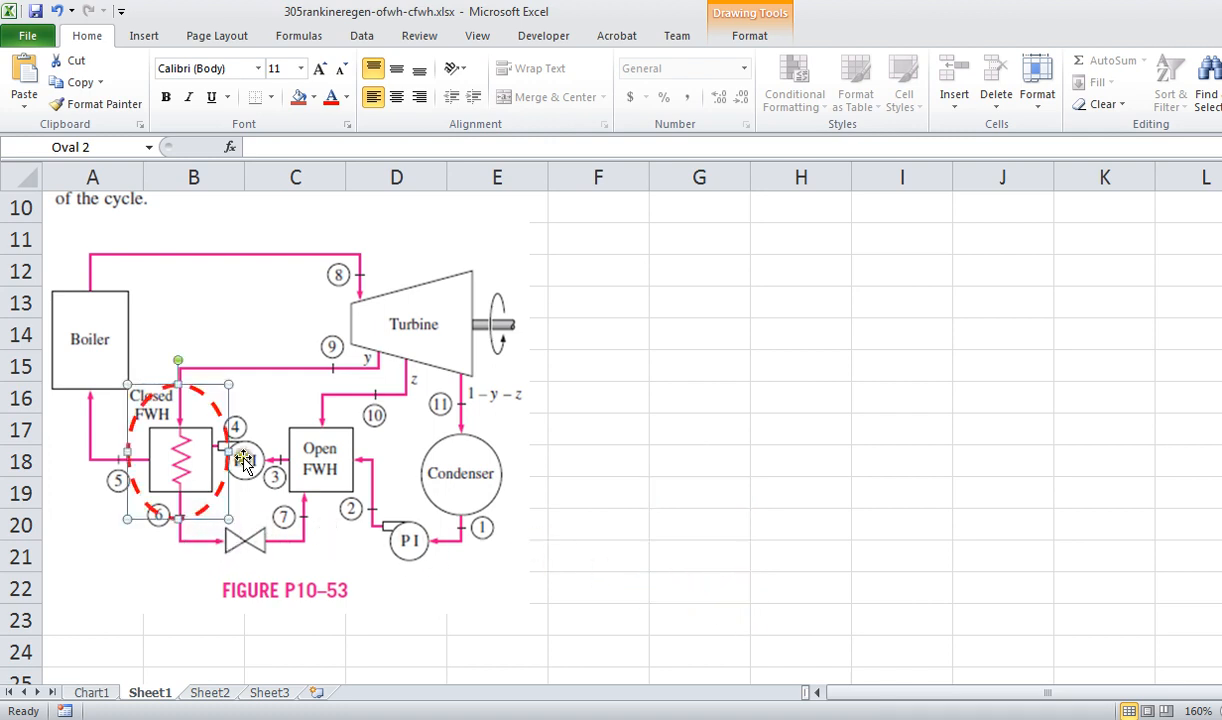
click(722, 466)
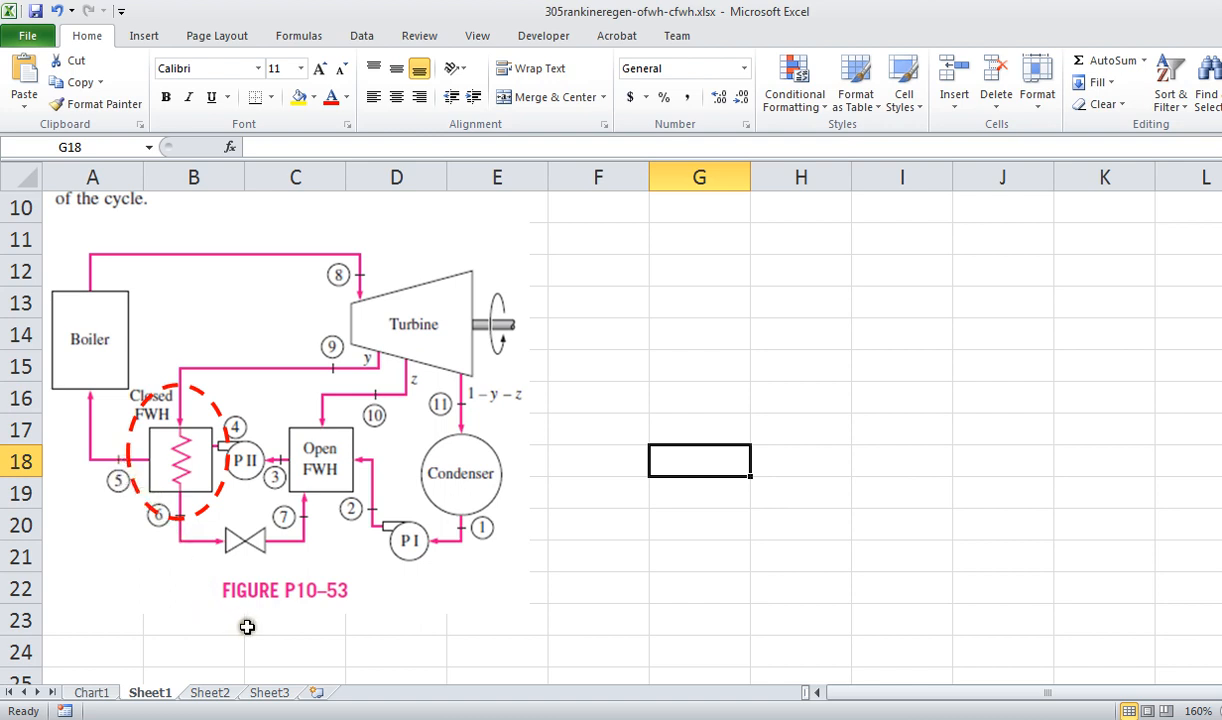
- Examine the h9 − h6 and h5 − h4 terms of the closed FWH energy balance equation on Sheet2
click(209, 692)
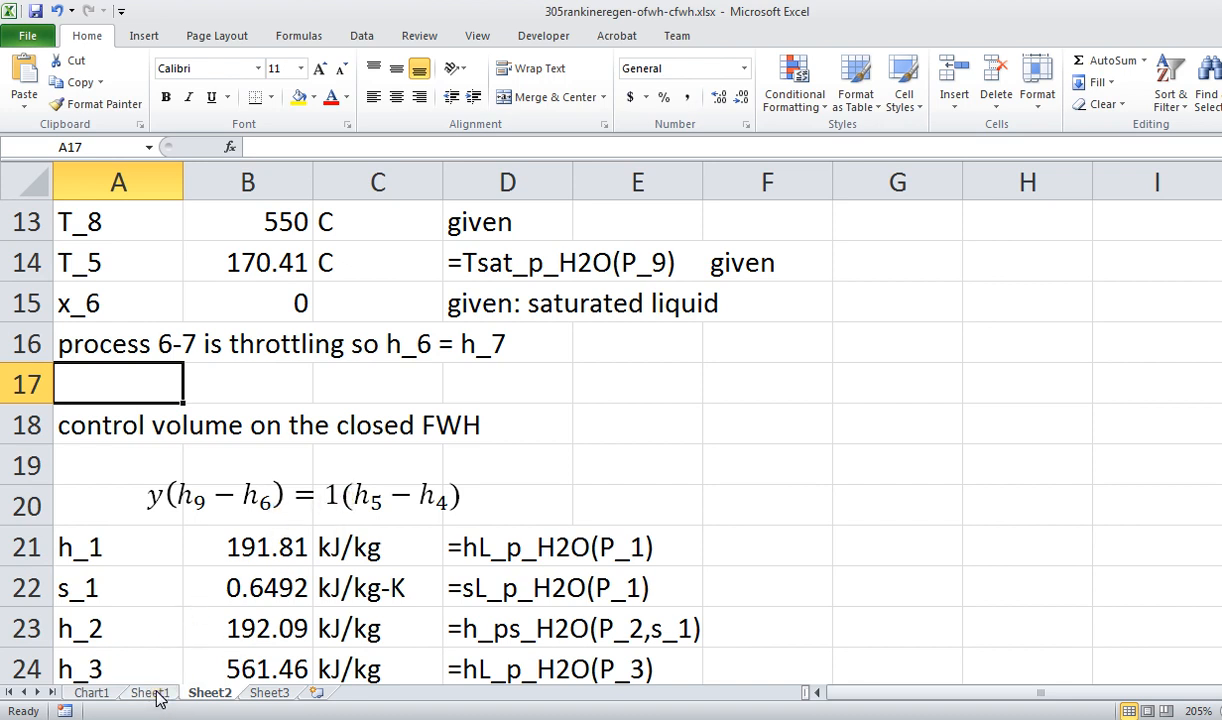
drag(181, 493, 270, 496)
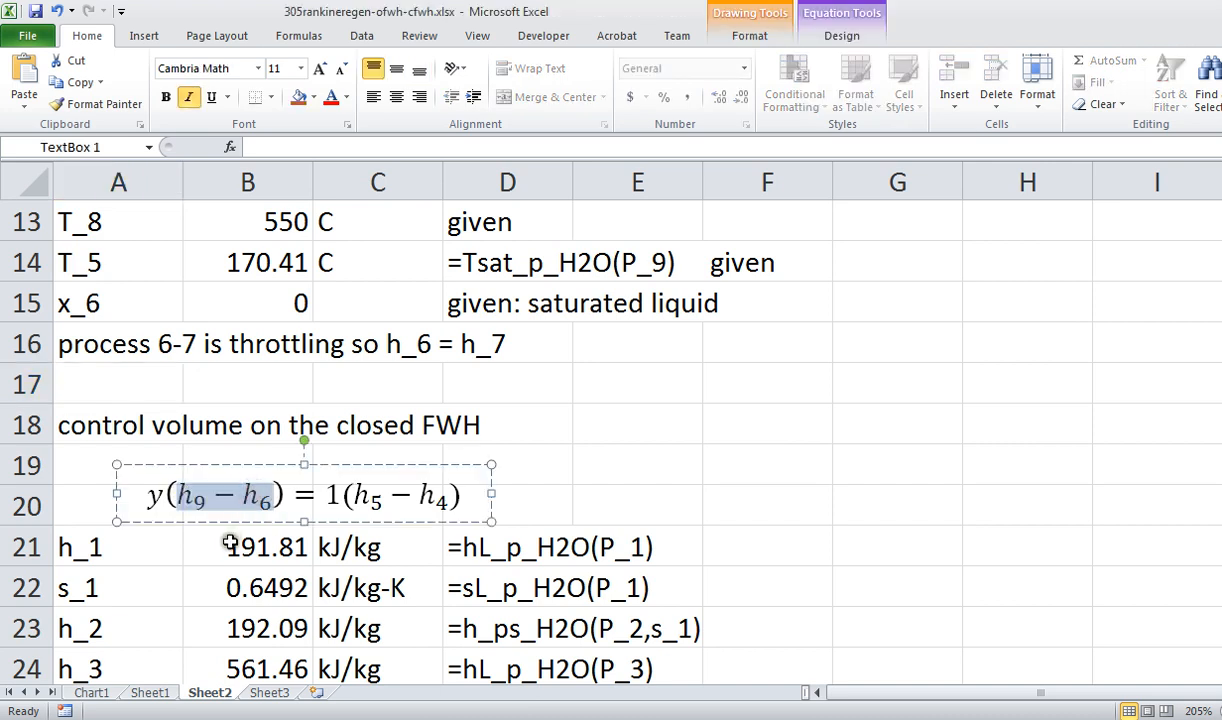
click(378, 495)
drag(378, 495, 475, 496)
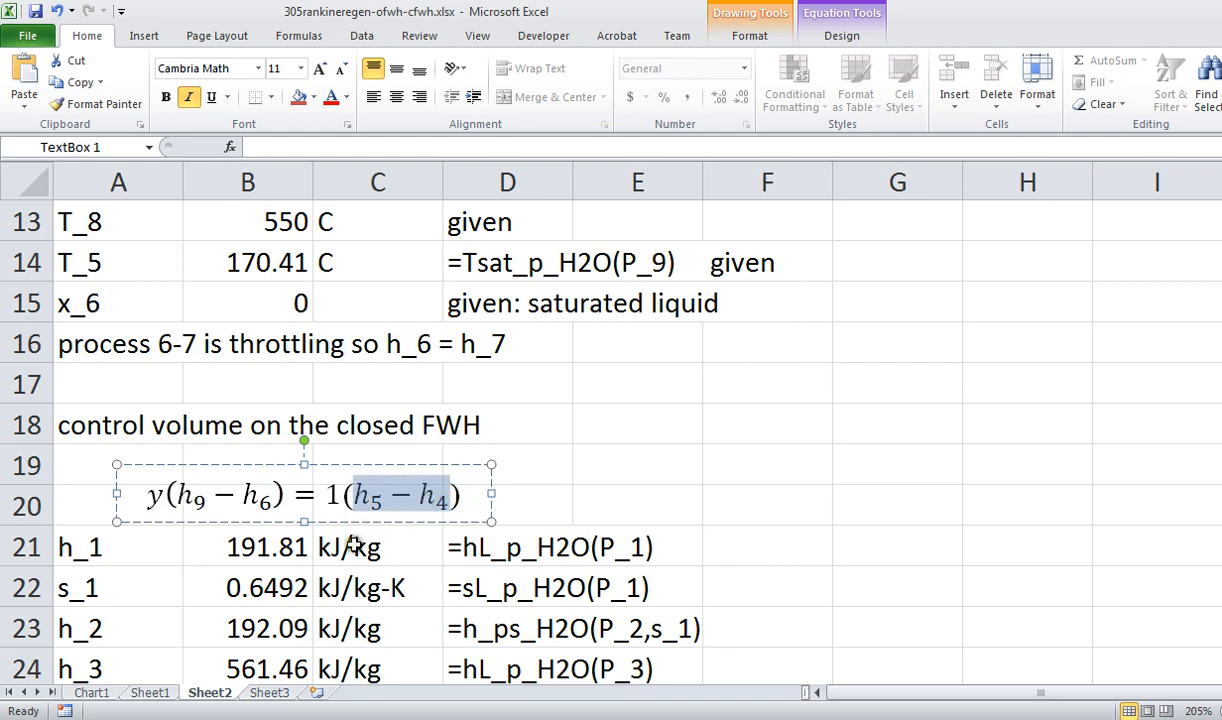
- Inspect the property formulas for h_1, s_1 and h_2 in B21 to B23
click(262, 548)
scroll(263, 560, down, 2)
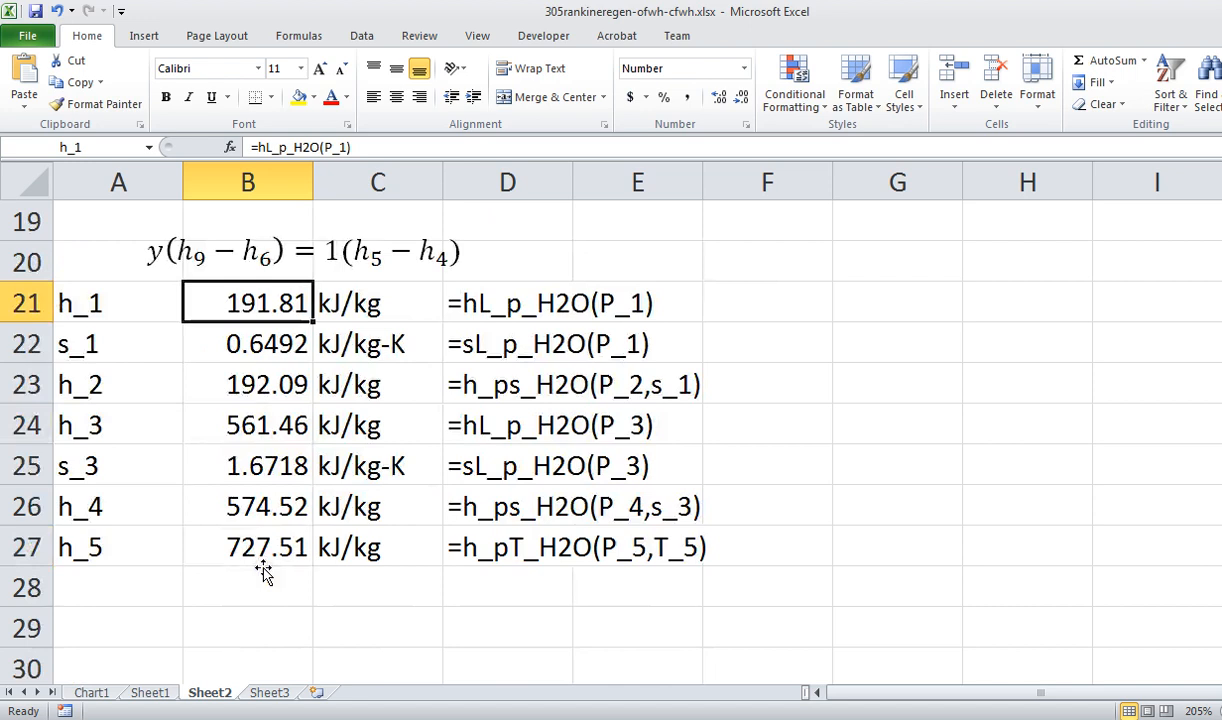
click(110, 586)
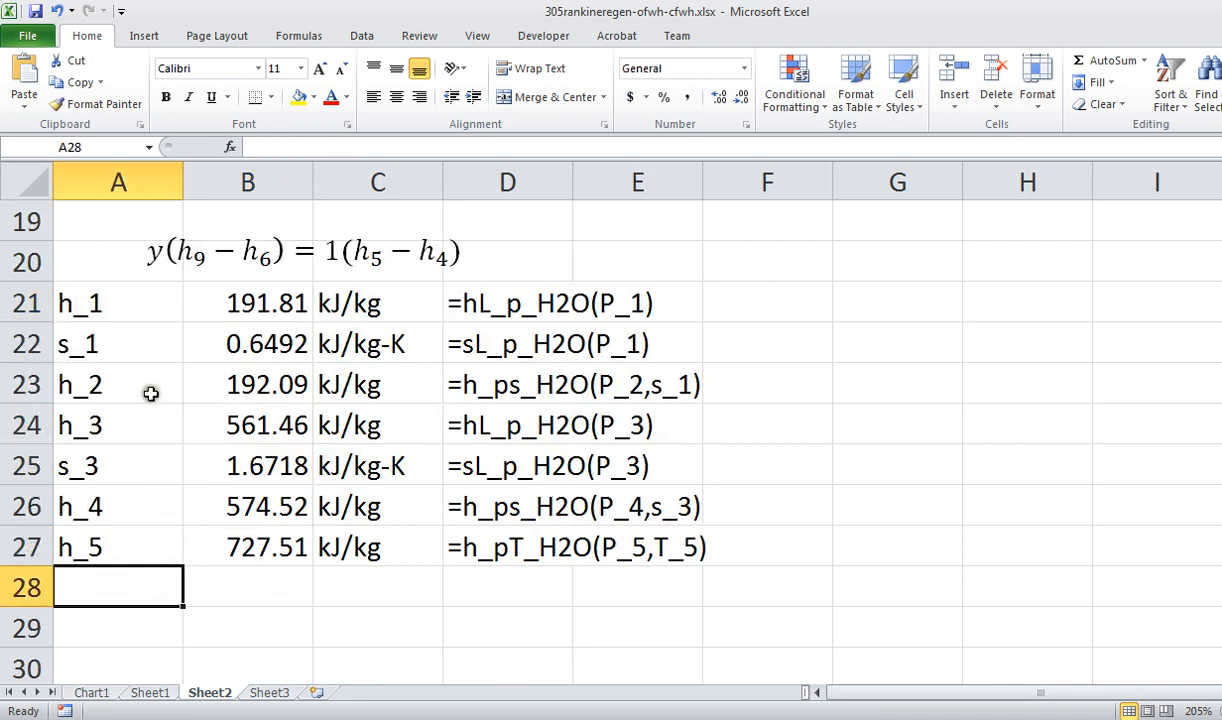
click(267, 306)
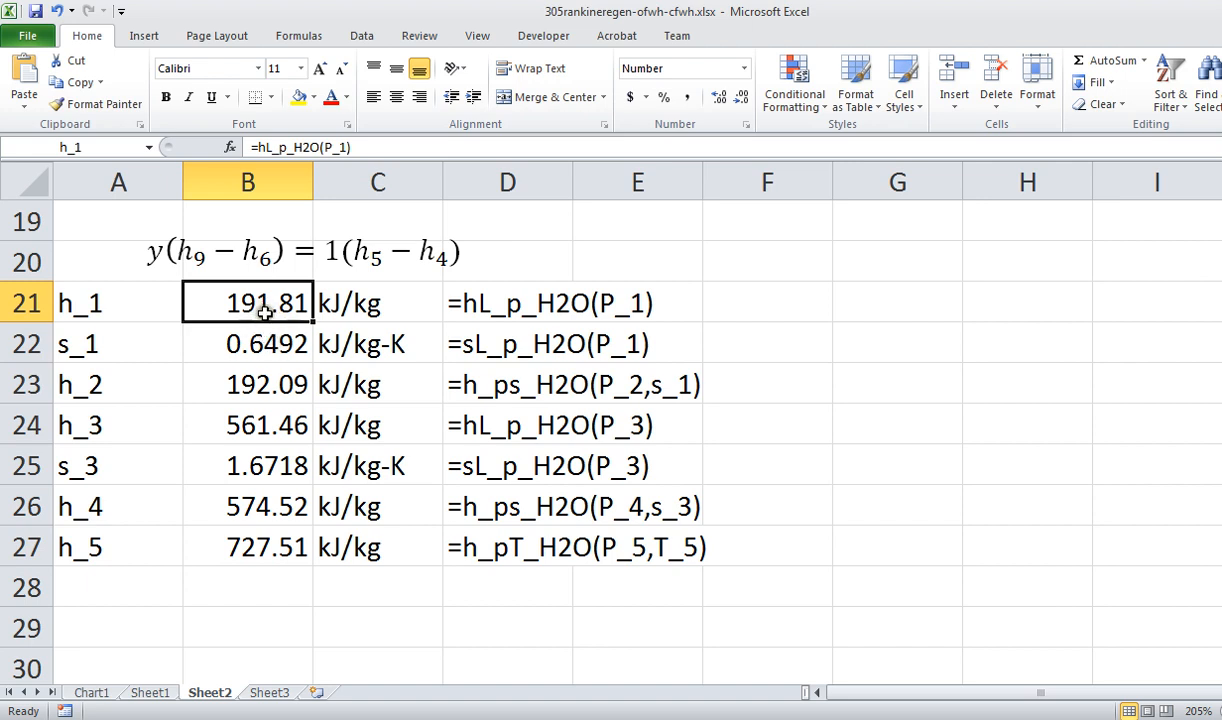
click(270, 345)
click(265, 302)
click(262, 385)
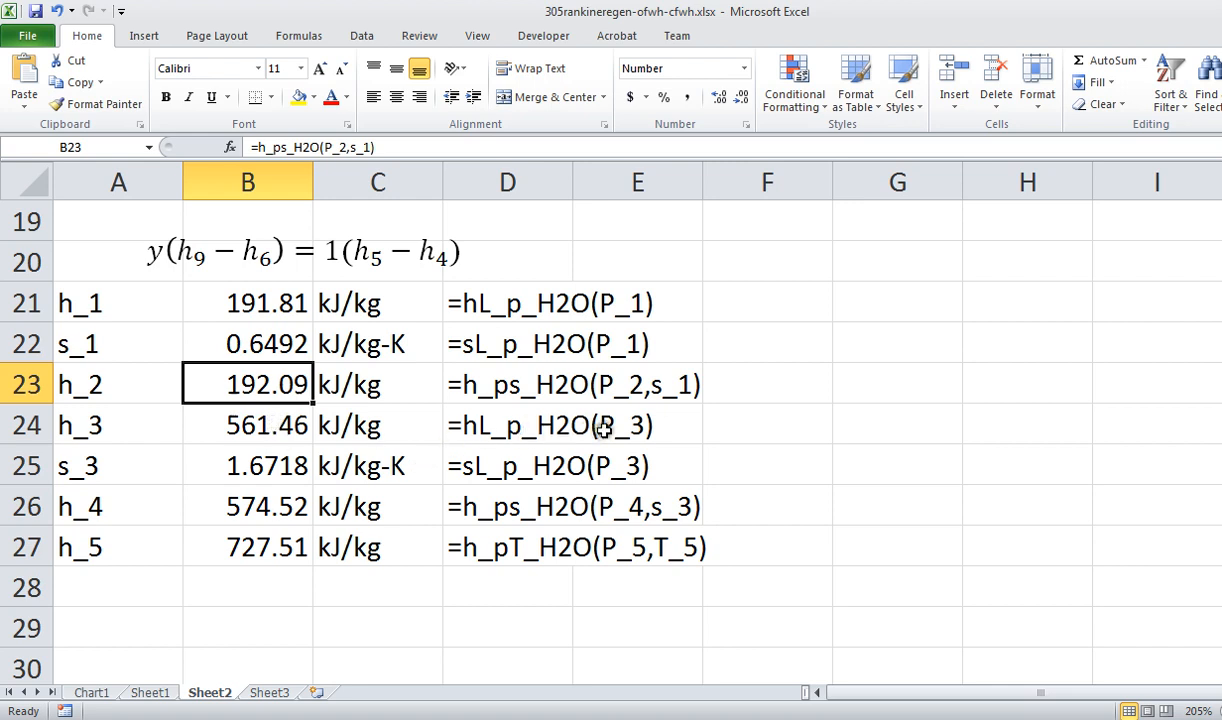
- Inspect the property formulas for h_3, s_3 and h_4 in B24 to B26
click(259, 431)
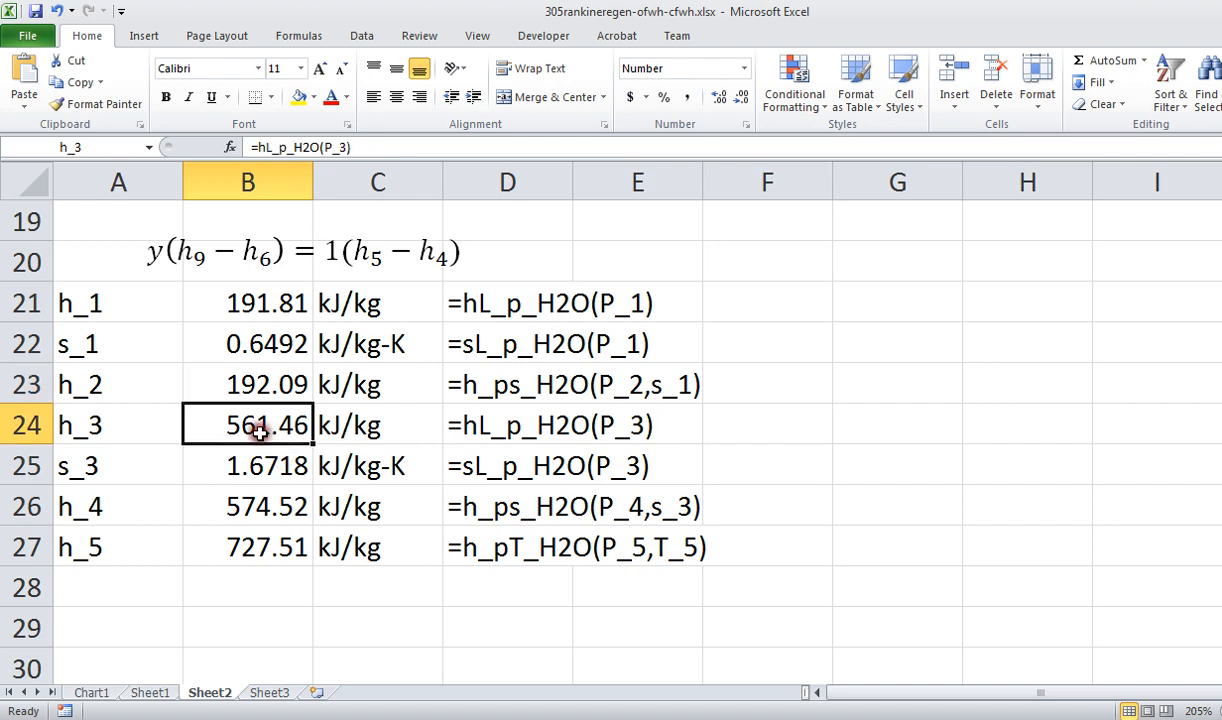
click(258, 473)
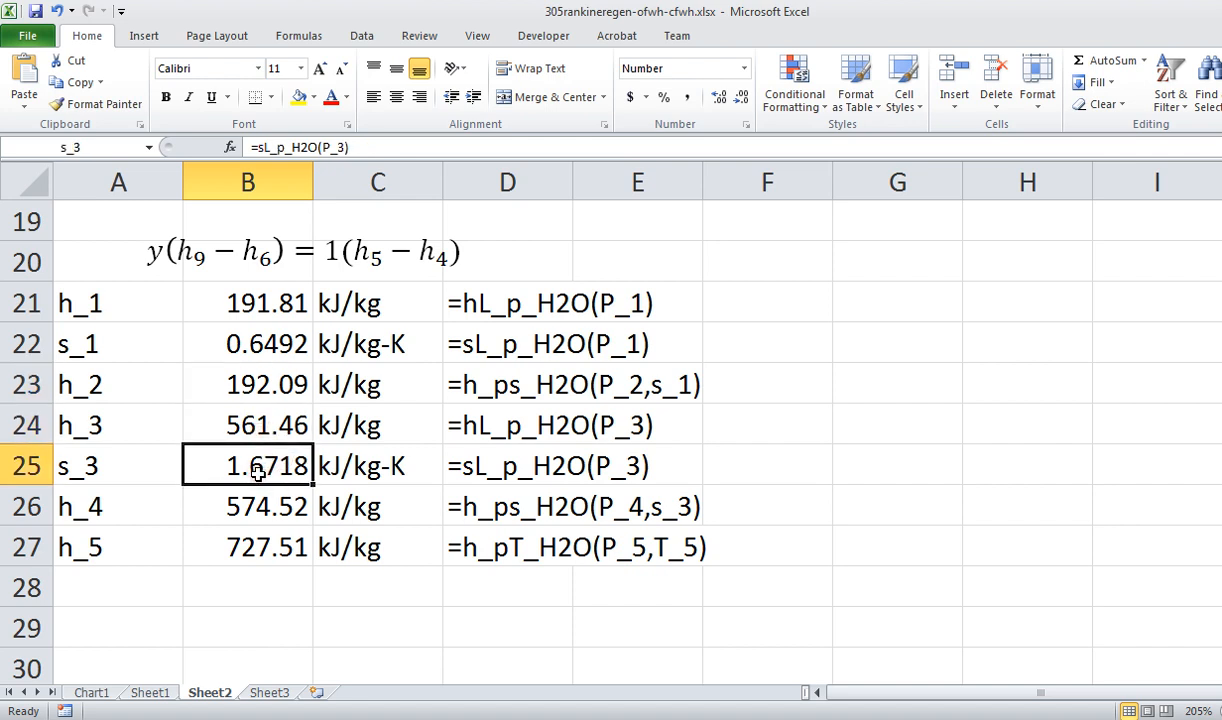
drag(251, 412, 258, 466)
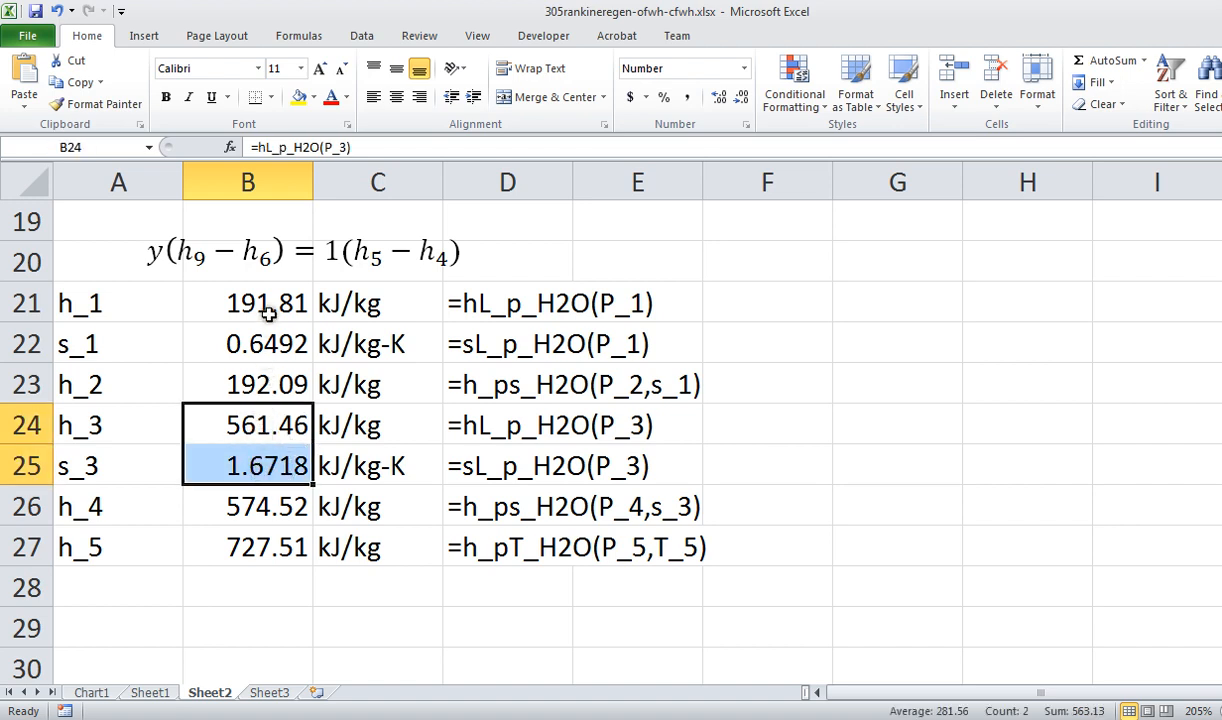
click(263, 510)
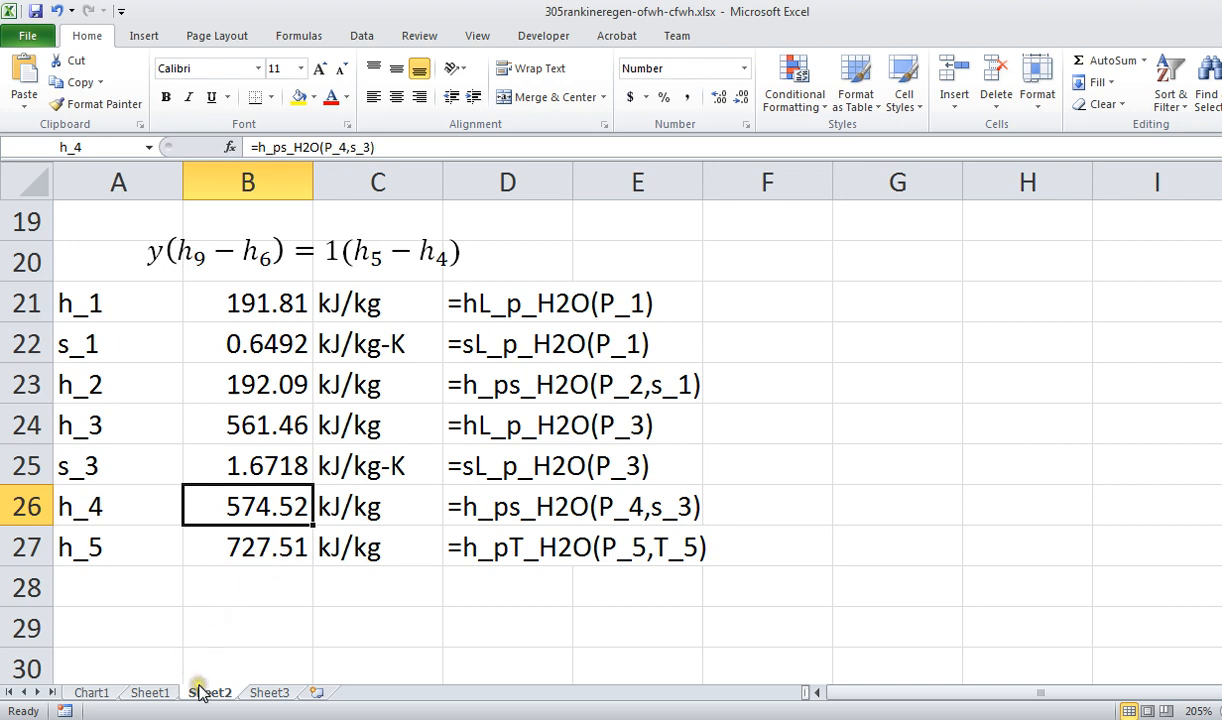
- Examine states 5 and 6 around the closed FWH in the Sheet1 schematic and on the Chart1 temperature diagram
click(150, 693)
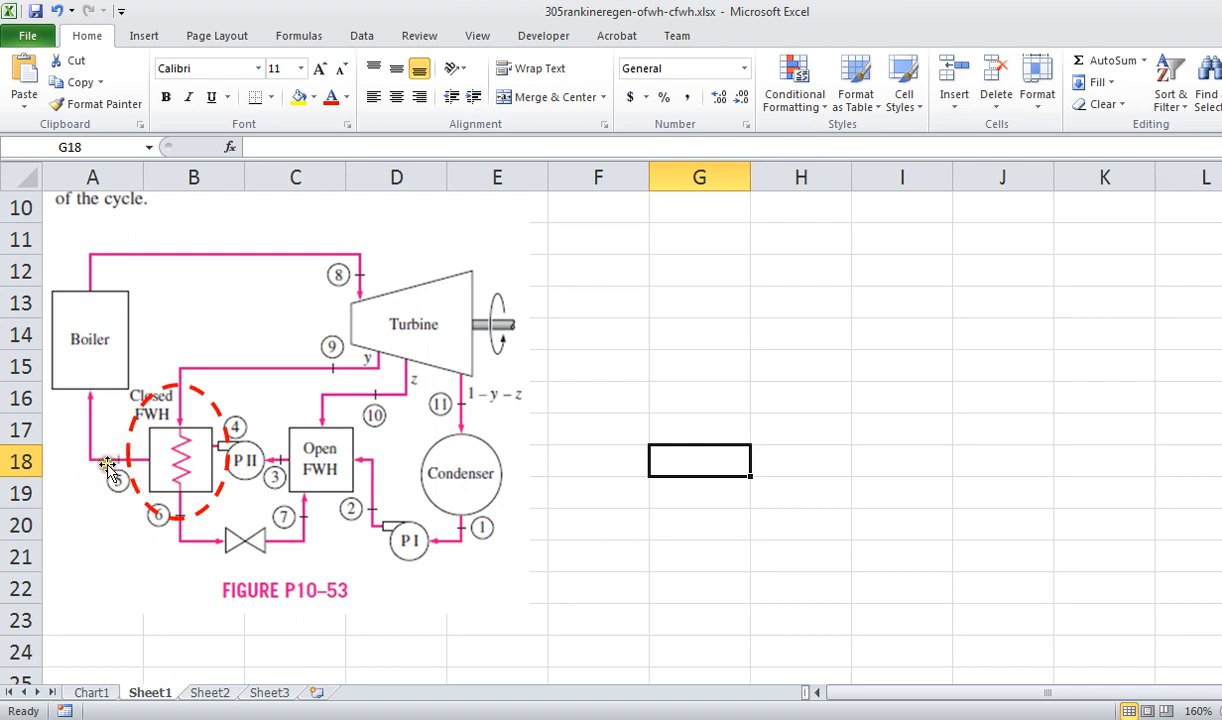
click(88, 693)
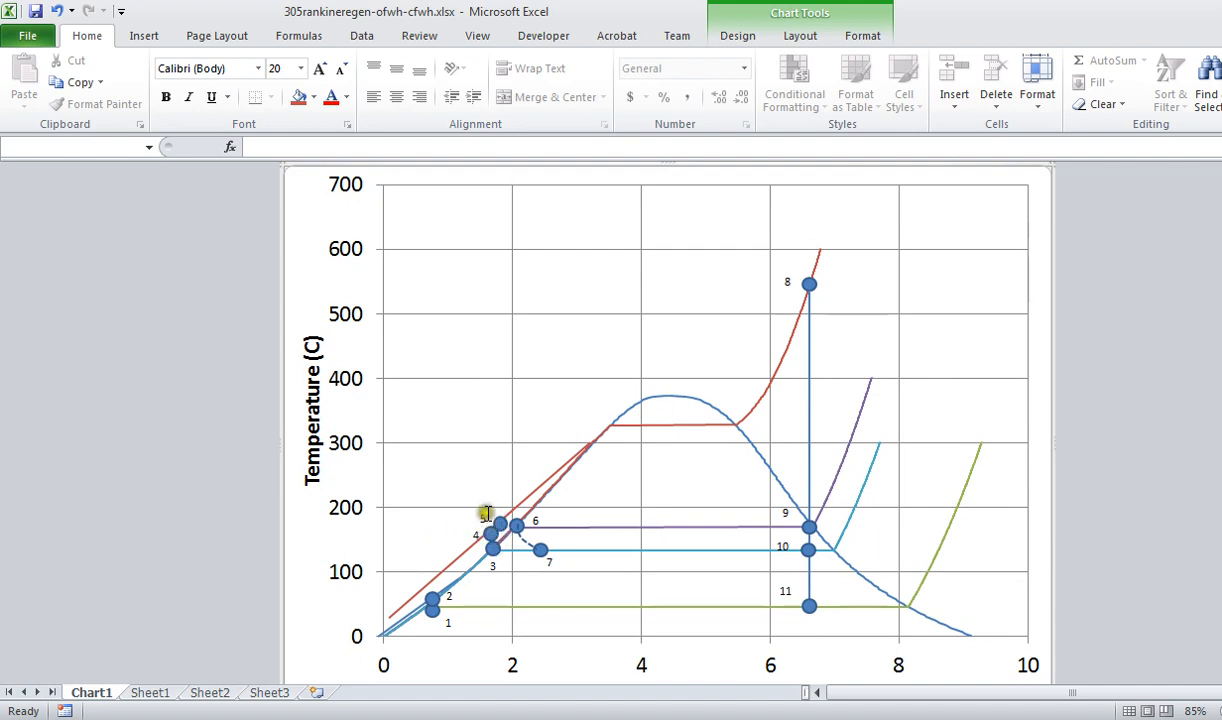
click(209, 692)
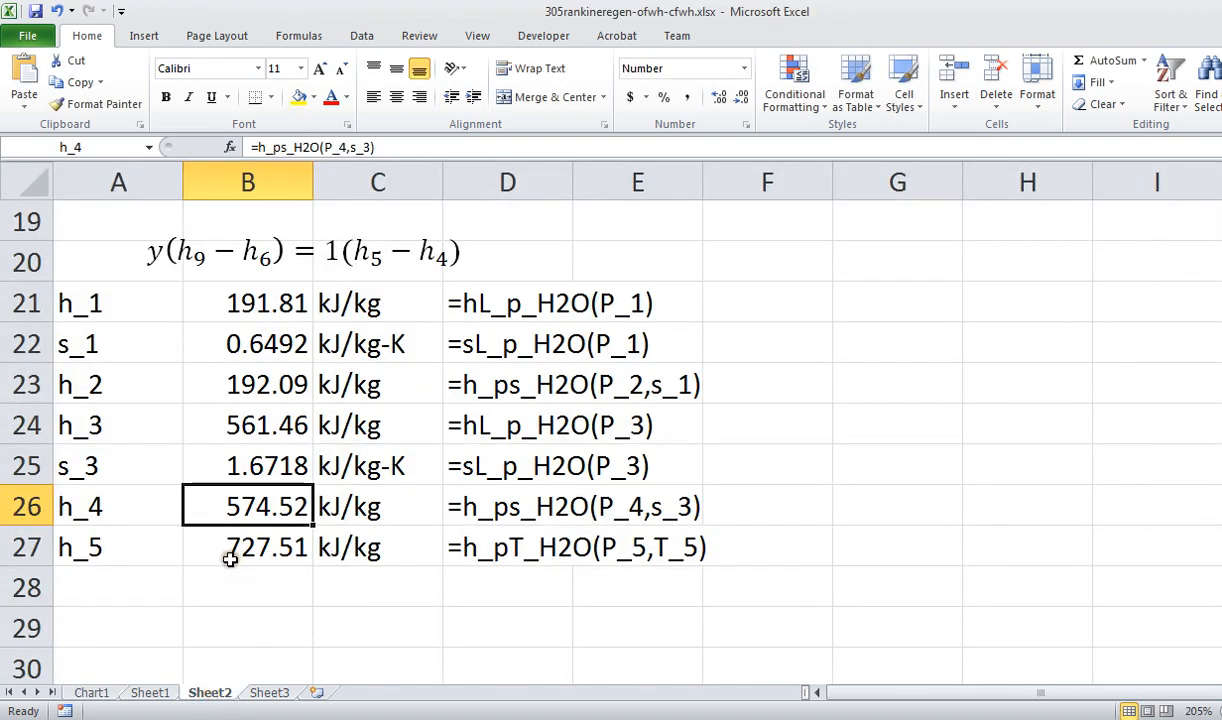
click(265, 598)
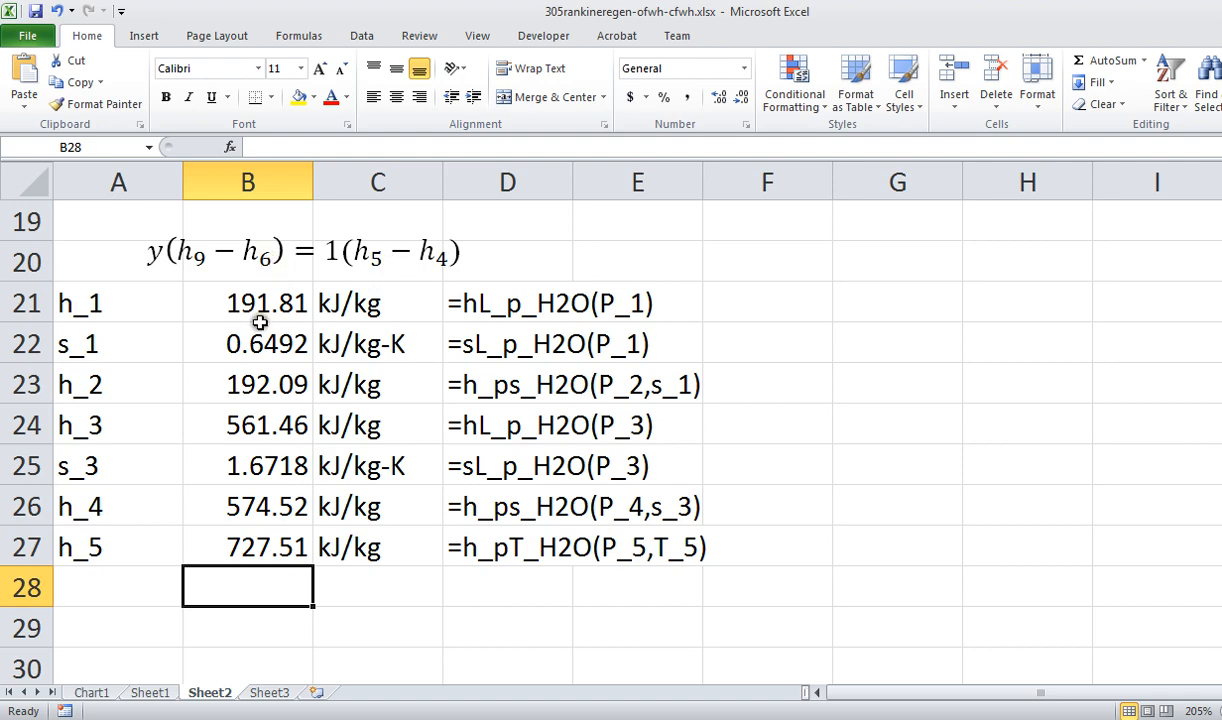
click(151, 693)
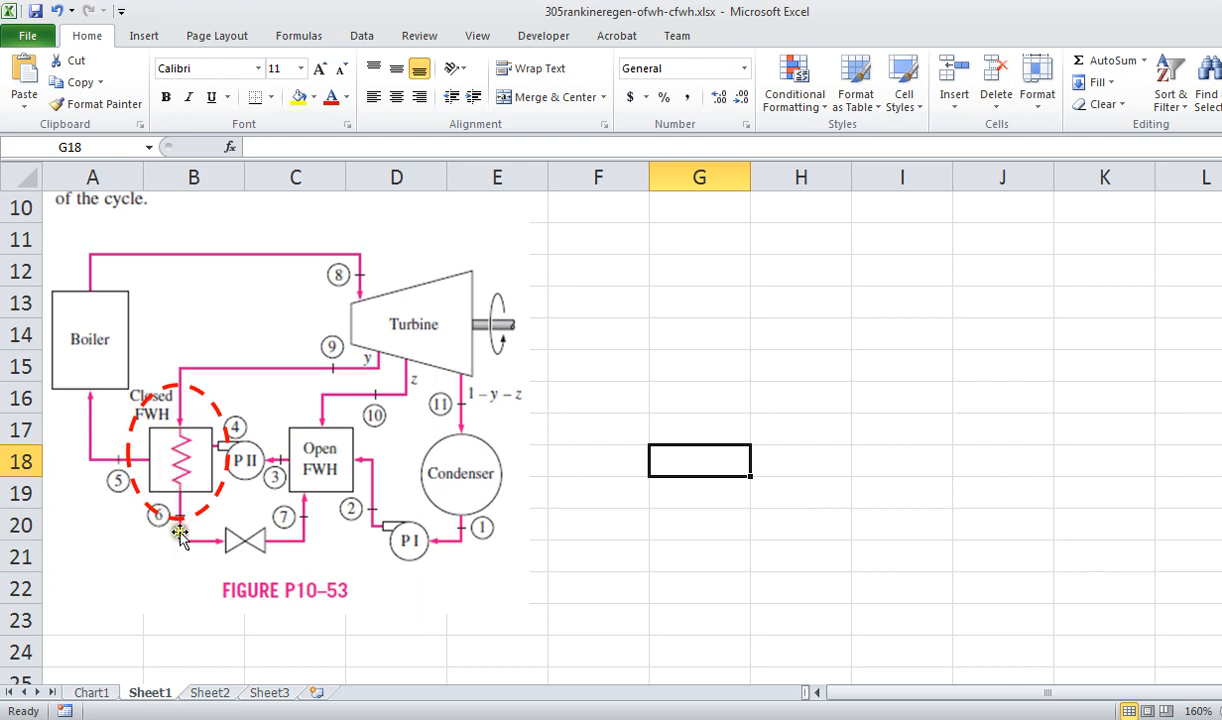
click(210, 692)
- Label A28 as h_6 on Sheet2 and enter the formula =hL_p_H2O(P_6) in B28
click(116, 592)
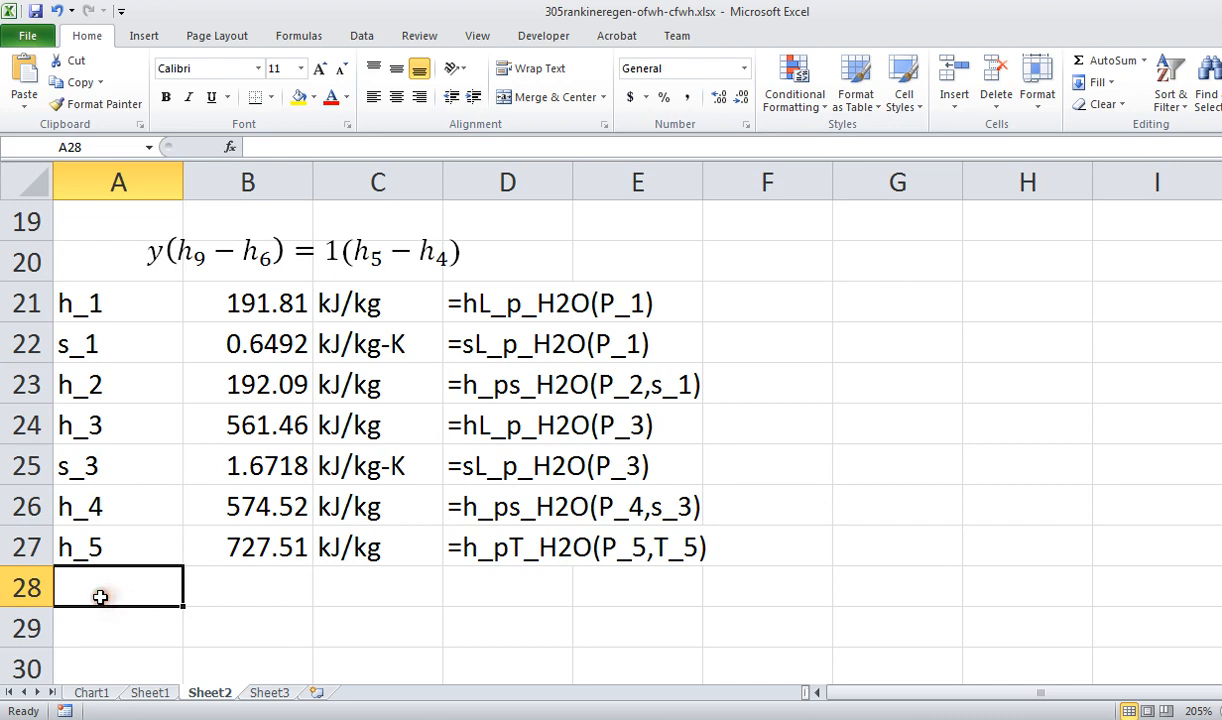
text(h_6)
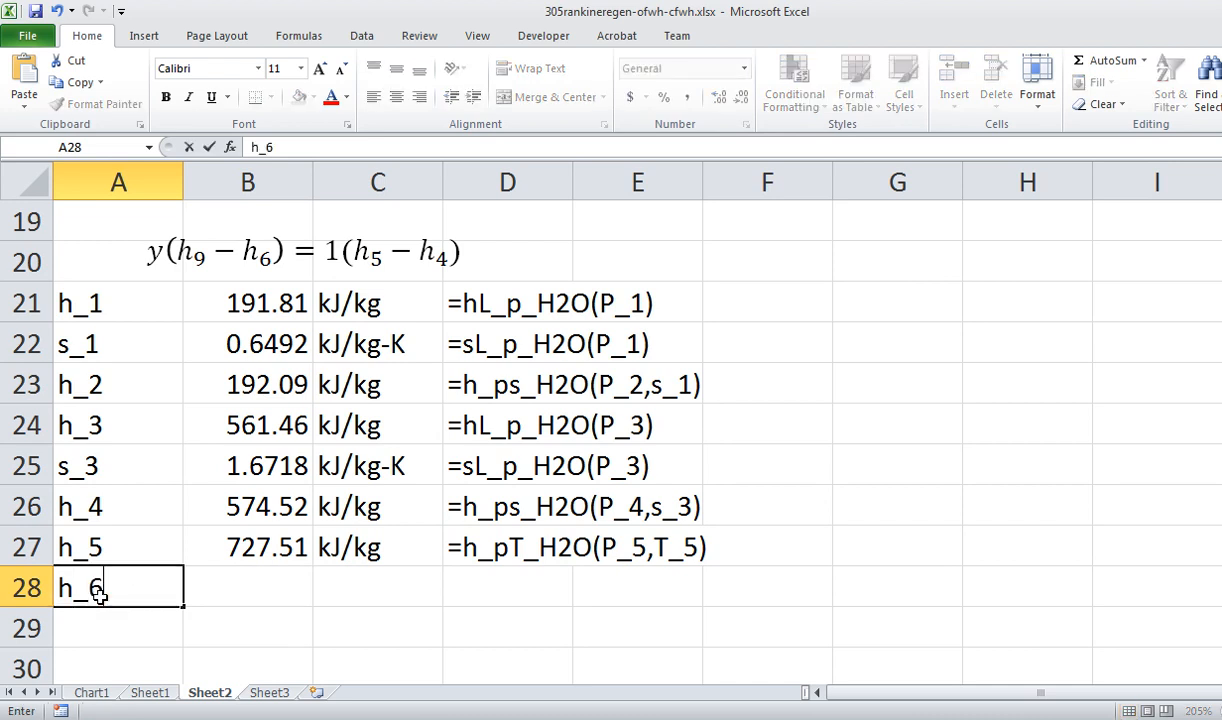
key(Tab)
text(=)
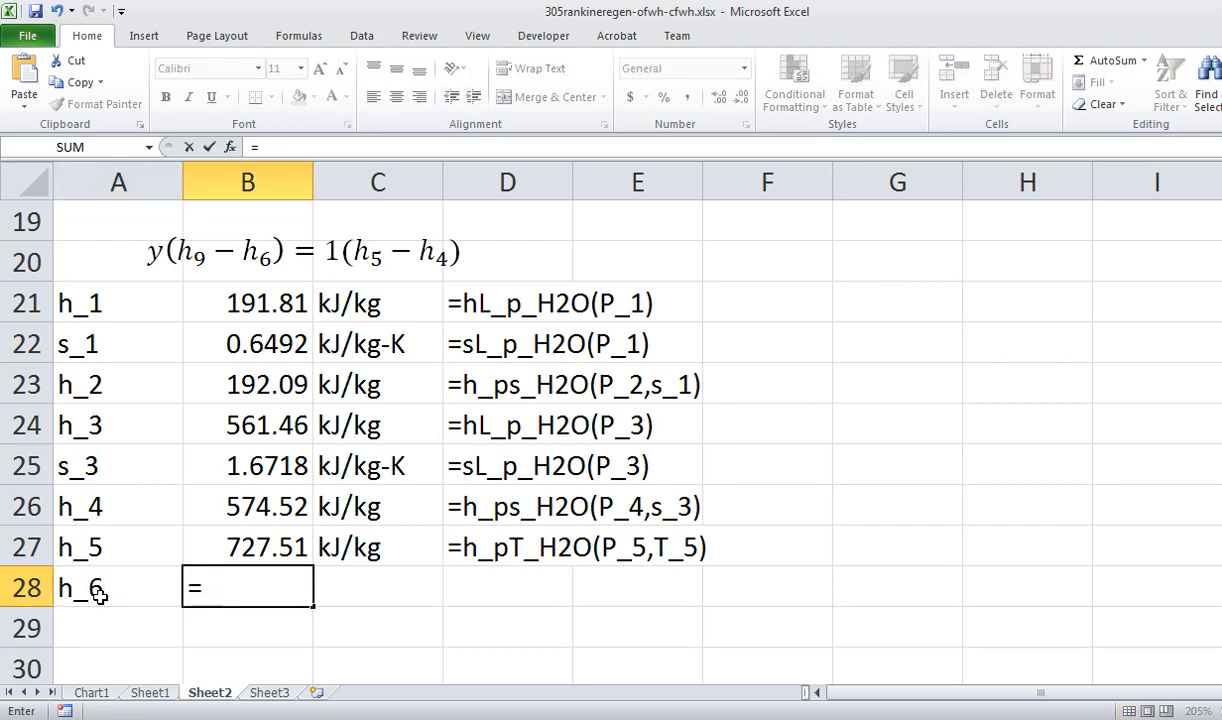
text(H)
key(BackSpace)
text(hL)
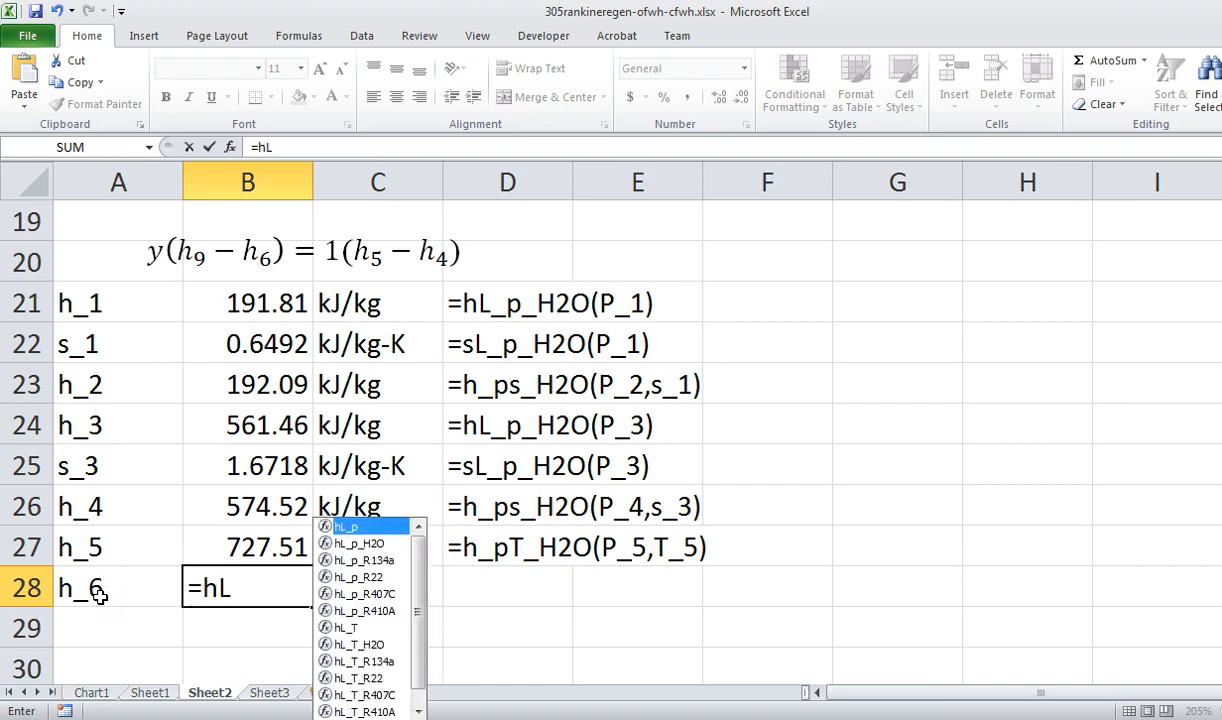
text(_)
key(Down)
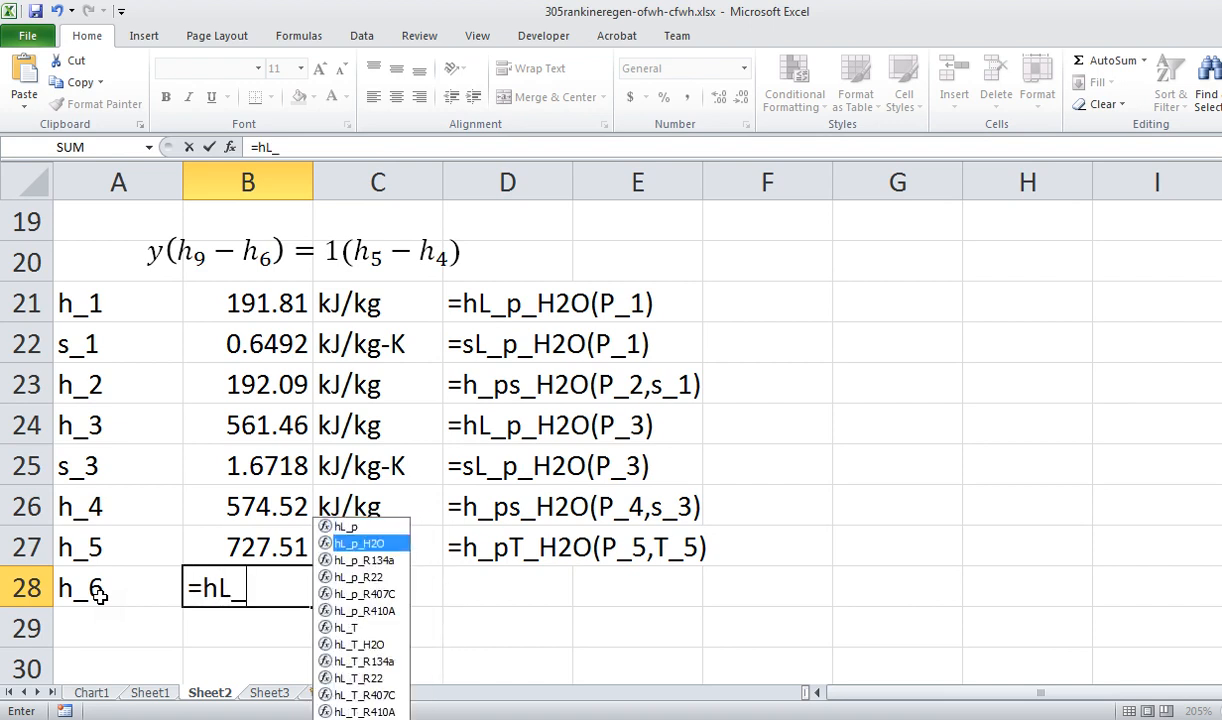
key(Tab)
text(P)
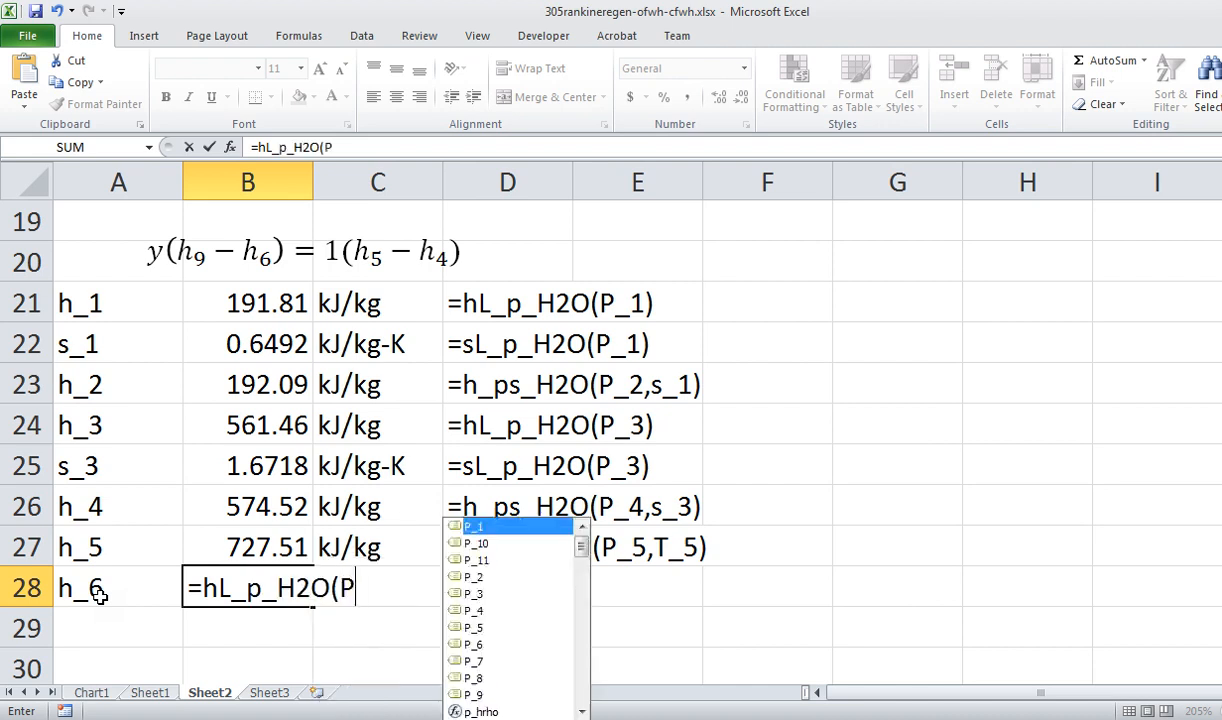
text(_6))
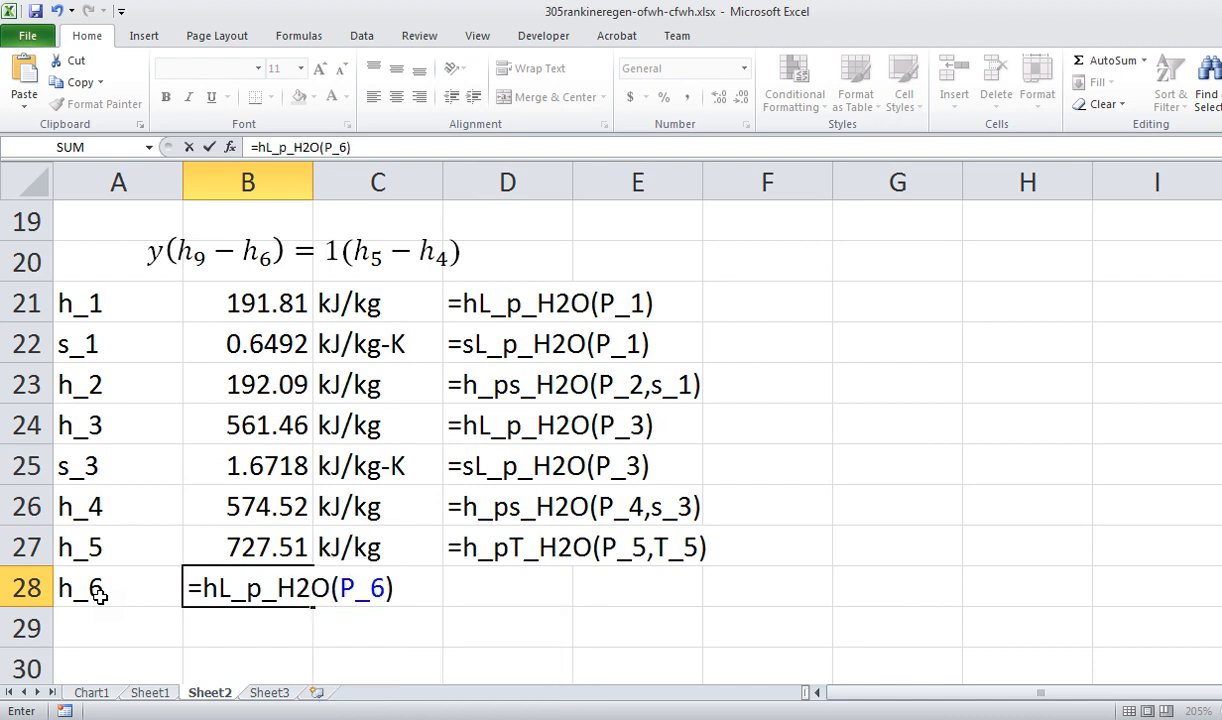
key(Return)
- Copy the h_6 formula from B28 and show it as plain text in D28
key(Up)
key(F2)
key(shift+Home)
key(ctrl+c)
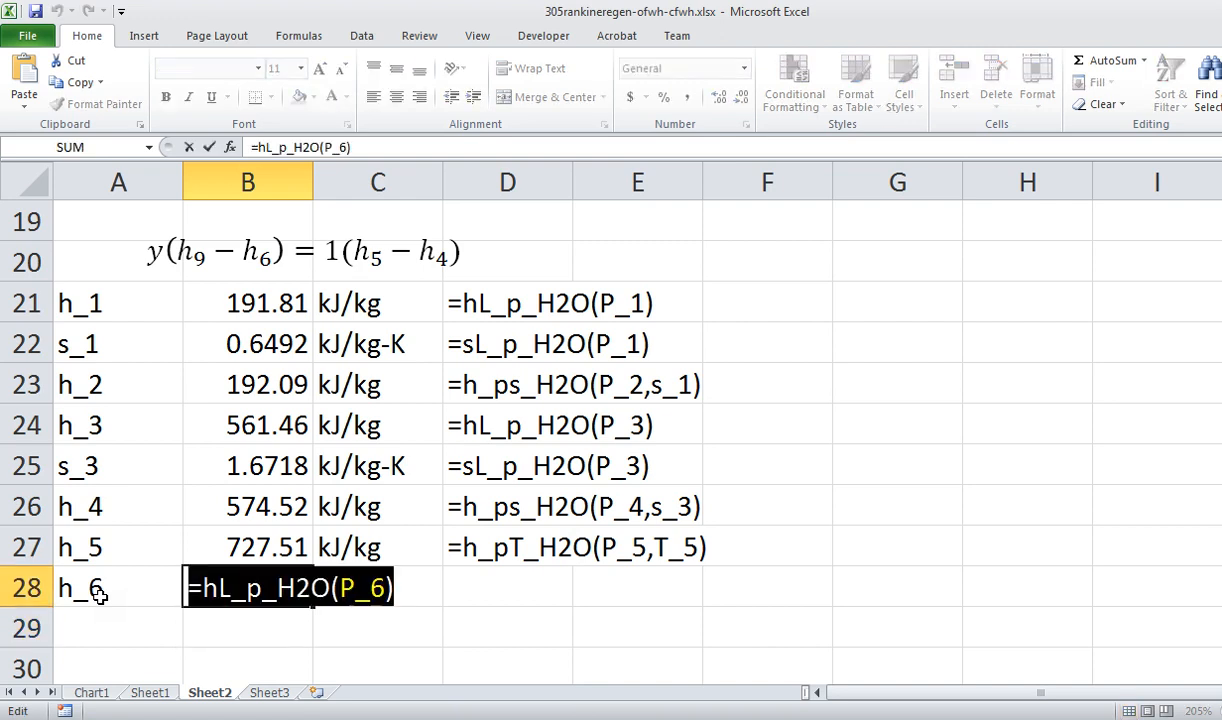
key(Escape)
key(Right)
key(Right)
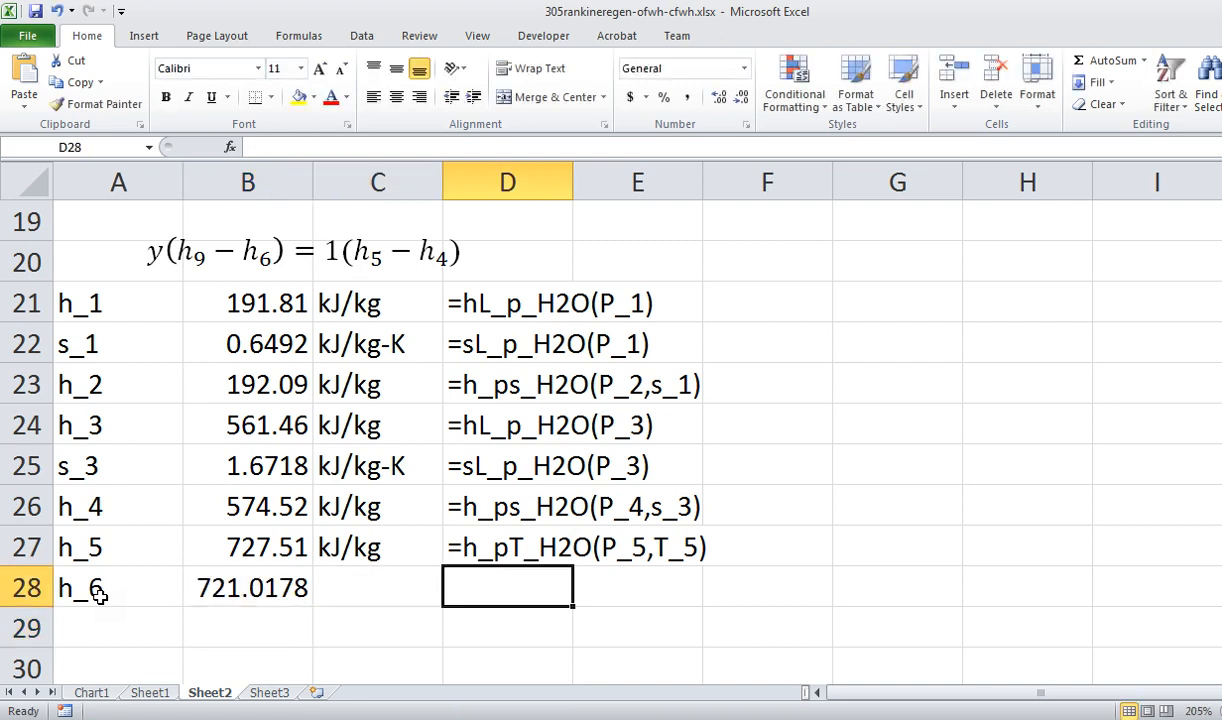
text(')
key(ctrl+v)
key(Return)
- Copy the kJ/kg unit from C27 to C28 for h_6
key(Left)
key(Left)
key(Up)
key(Up)
key(Right)
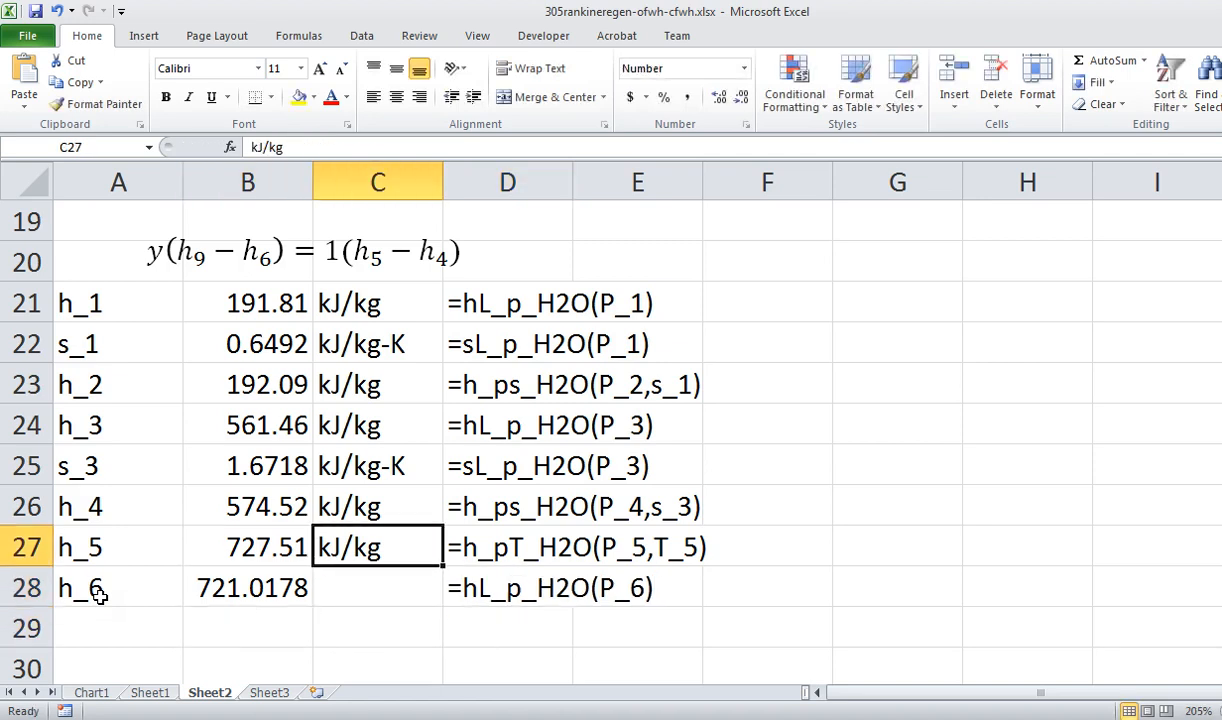
key(ctrl+c)
key(Down)
key(ctrl+v)
key(Down)
key(Left)
key(Left)
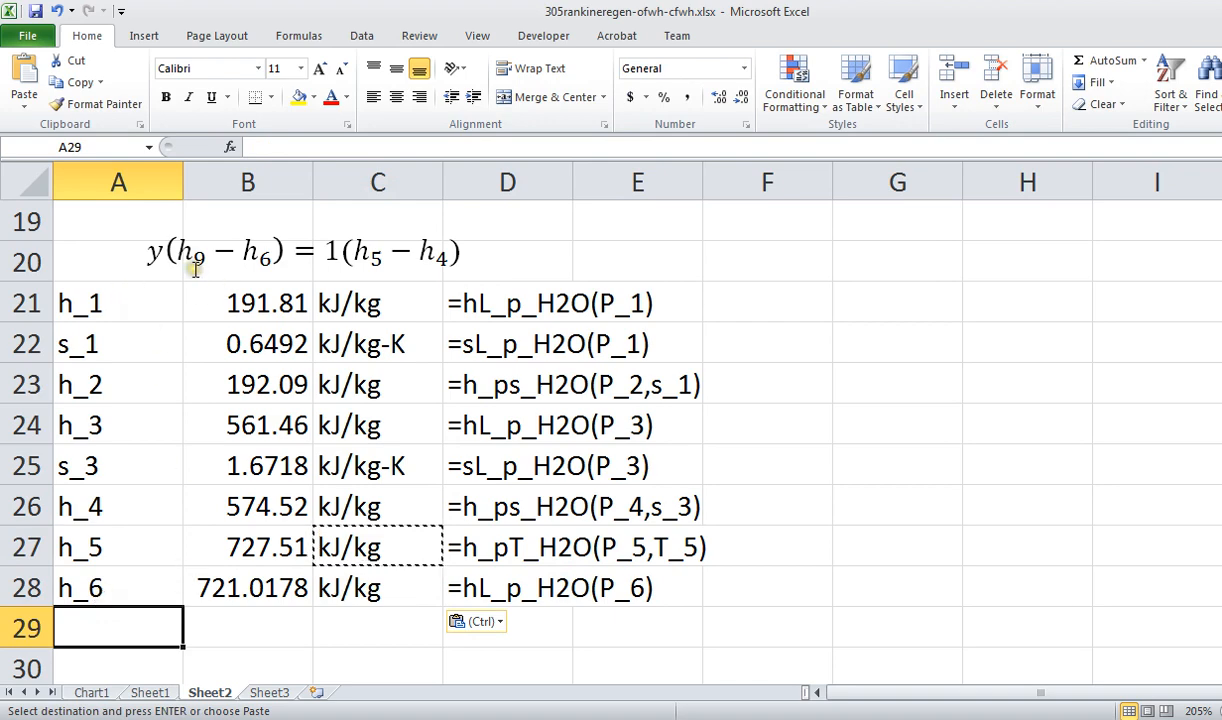
- Check the Sheet1 schematic and Chart1, and label A29 on Sheet2 as h_9
click(150, 692)
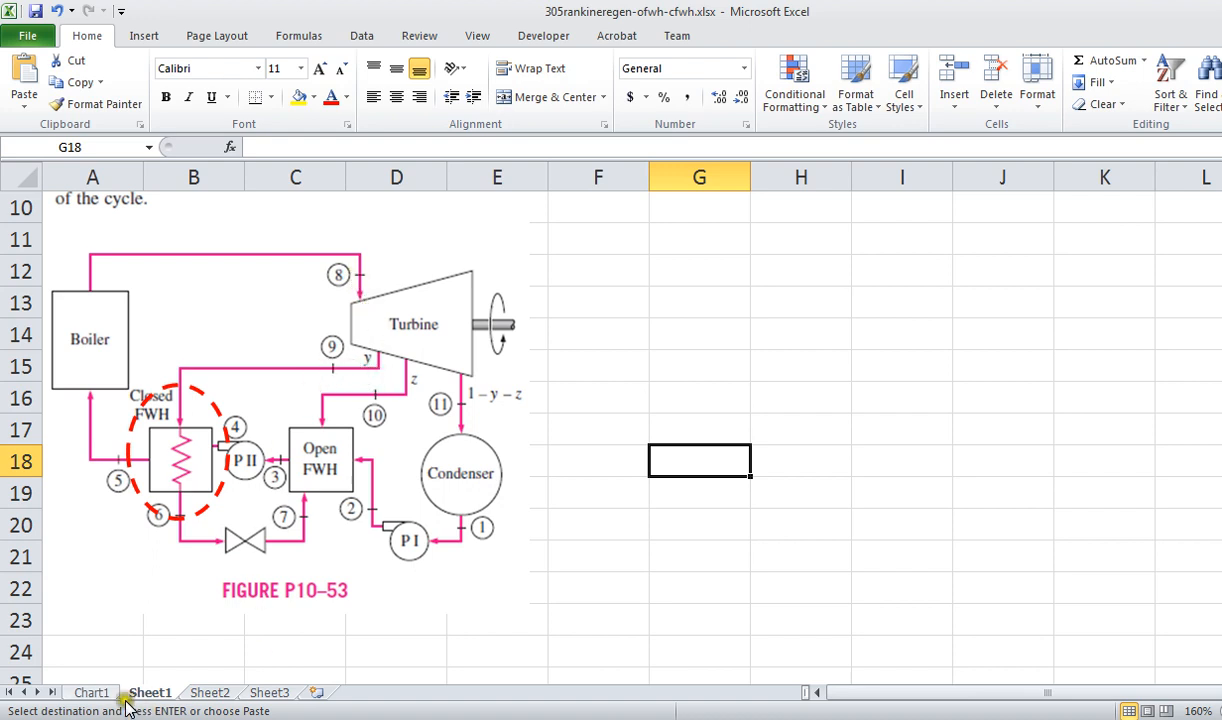
click(91, 692)
click(212, 692)
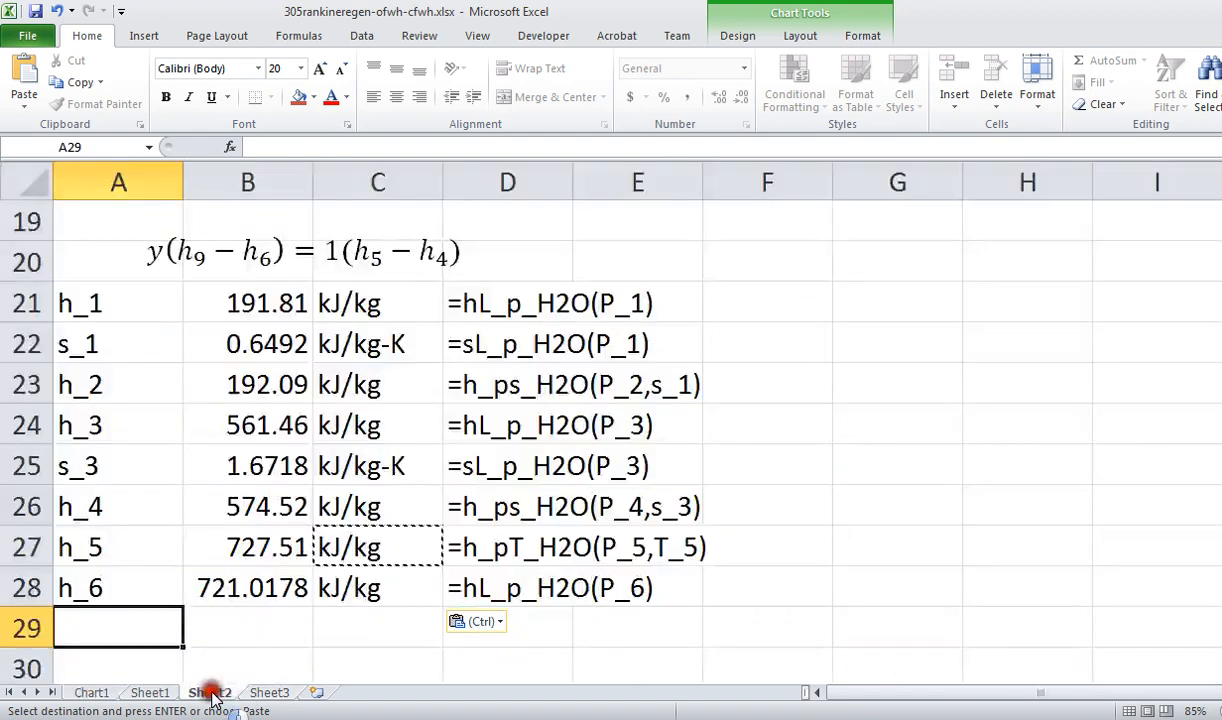
click(118, 629)
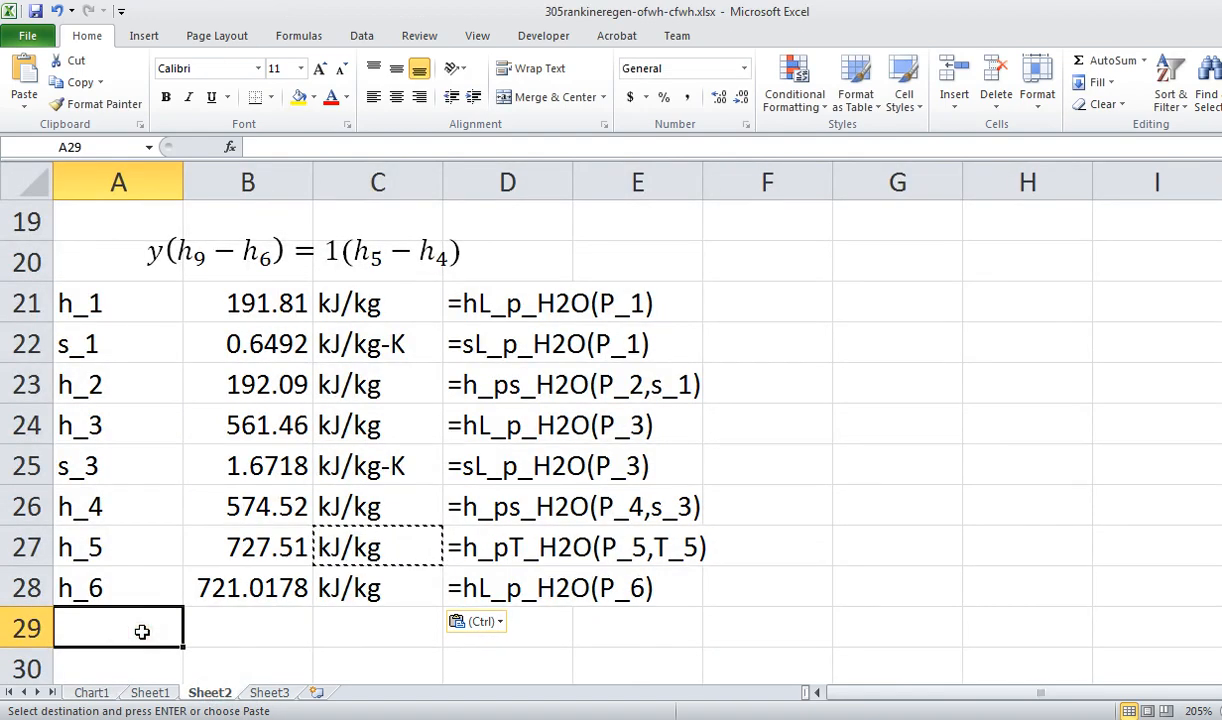
text(h_9)
key(Tab)
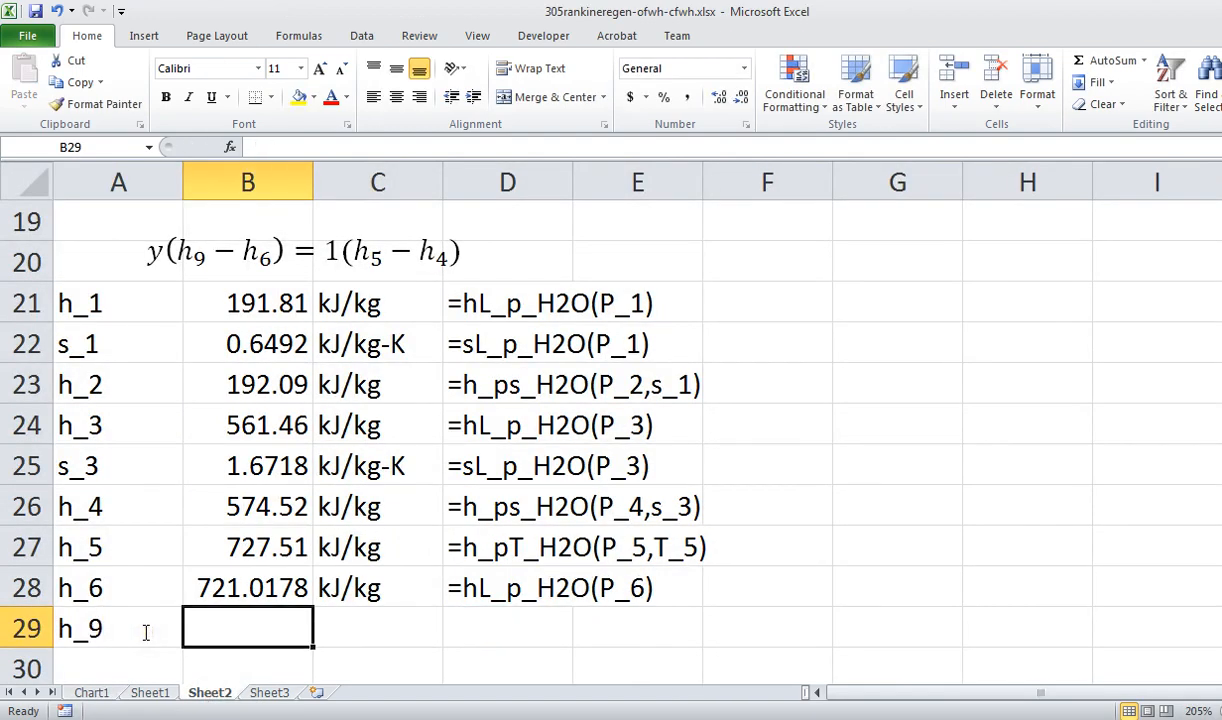
- Enter the enthalpy formula =h_pT_H2O(P_8,T_8) in B29
text(=h_)
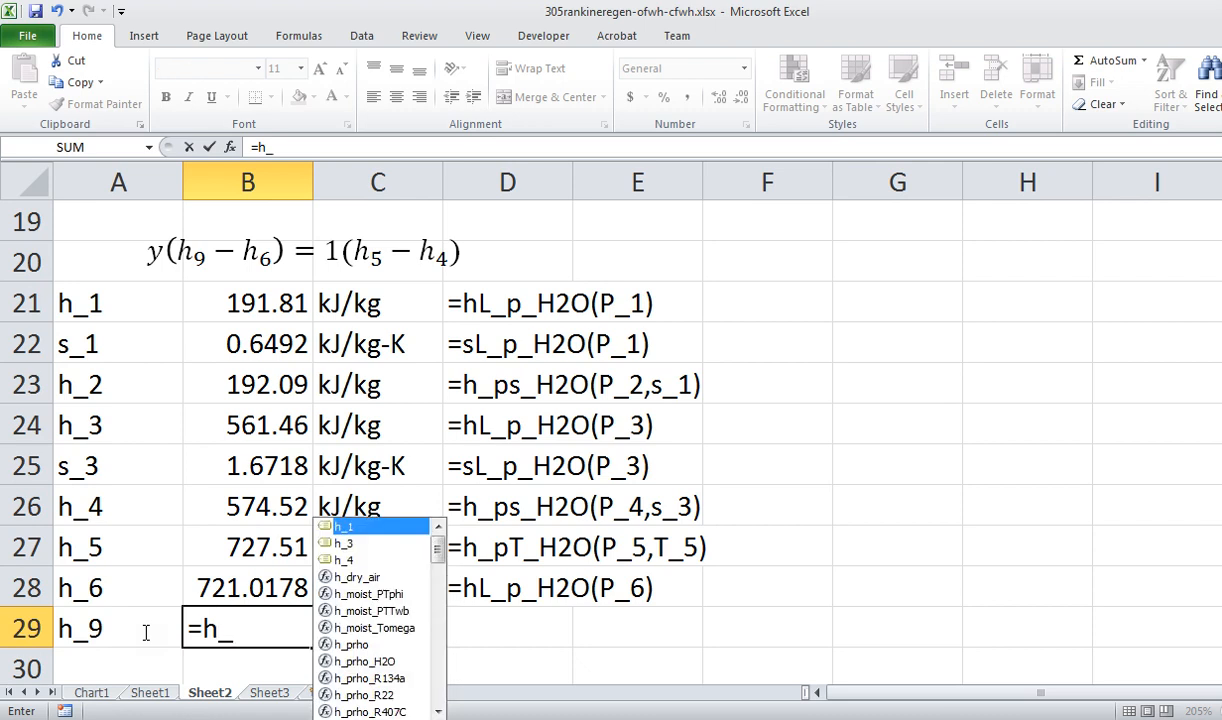
text(p)
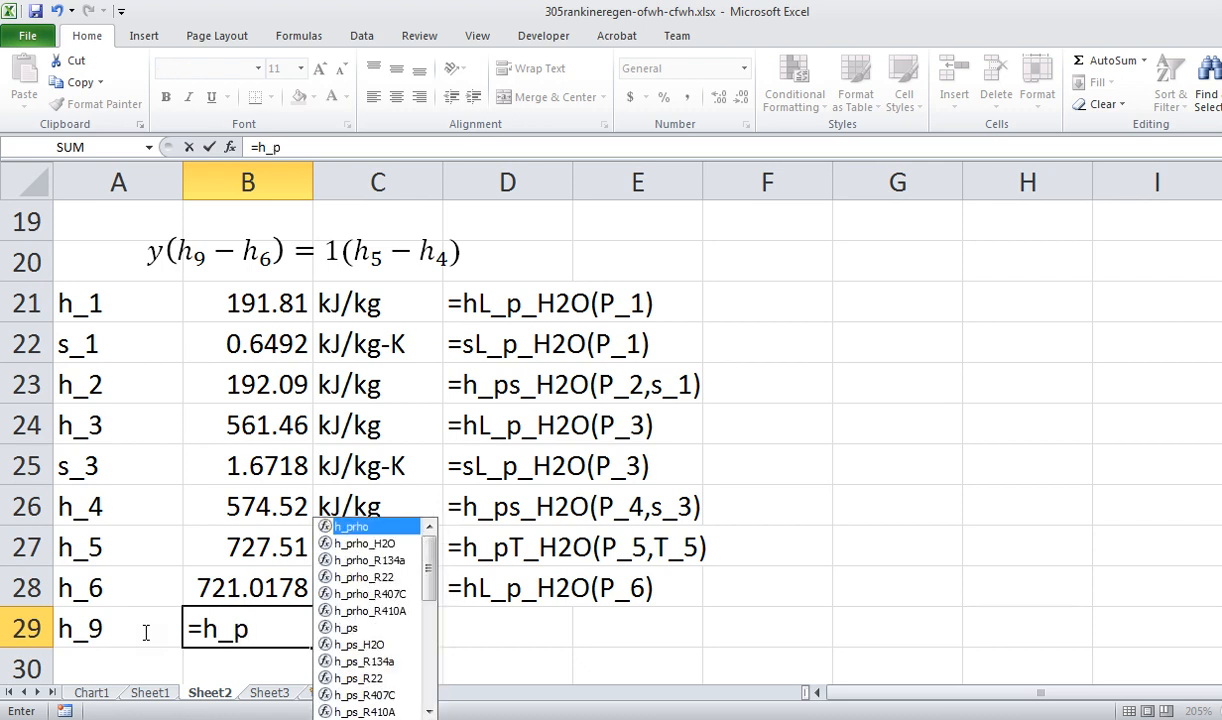
text(T)
key(Down)
key(Tab)
text(P_)
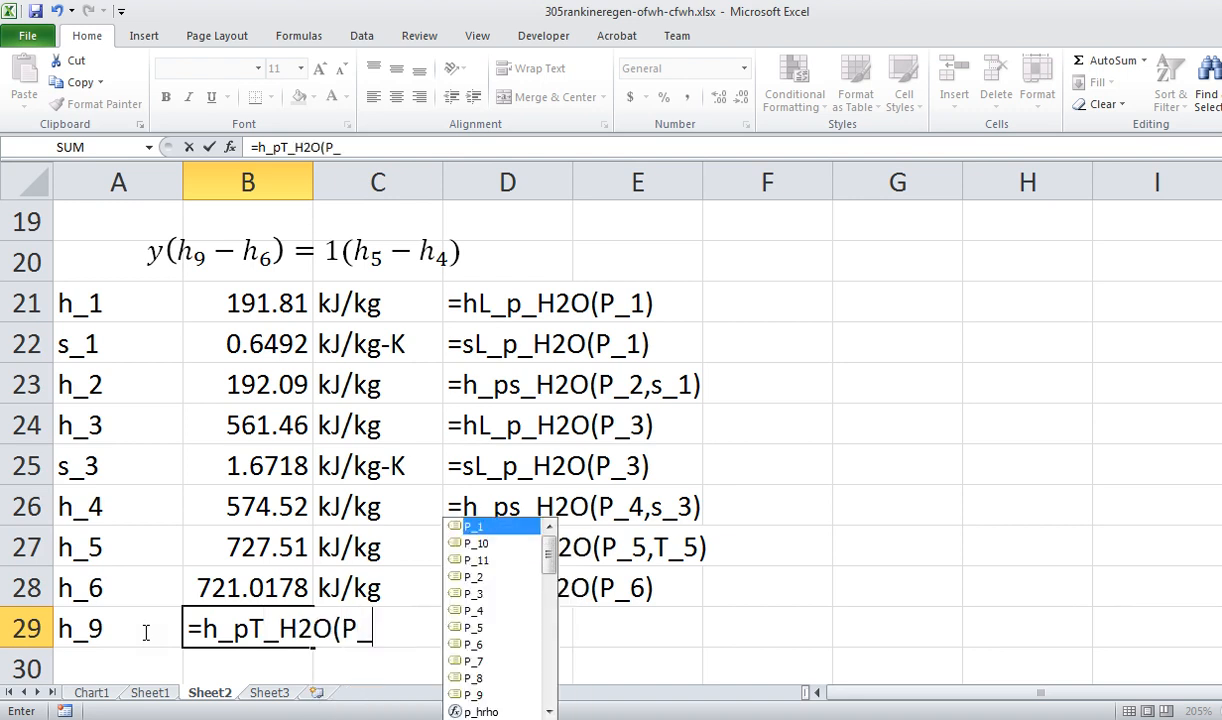
text(9)
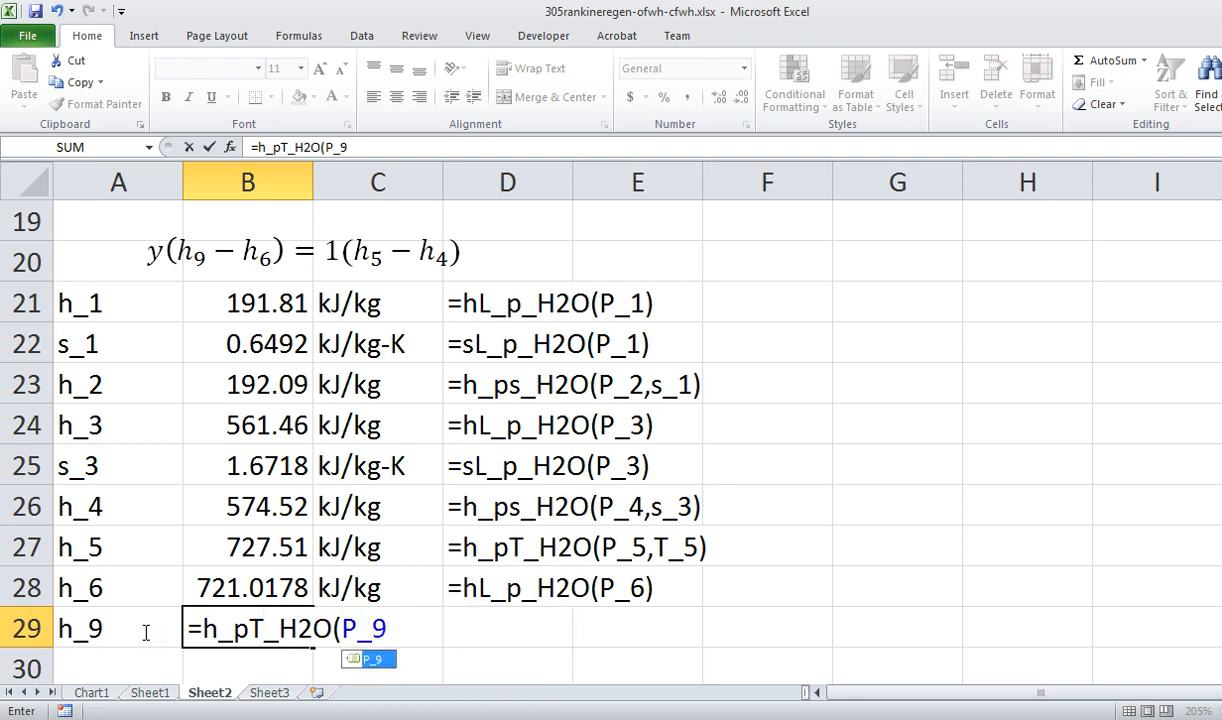
text(,)
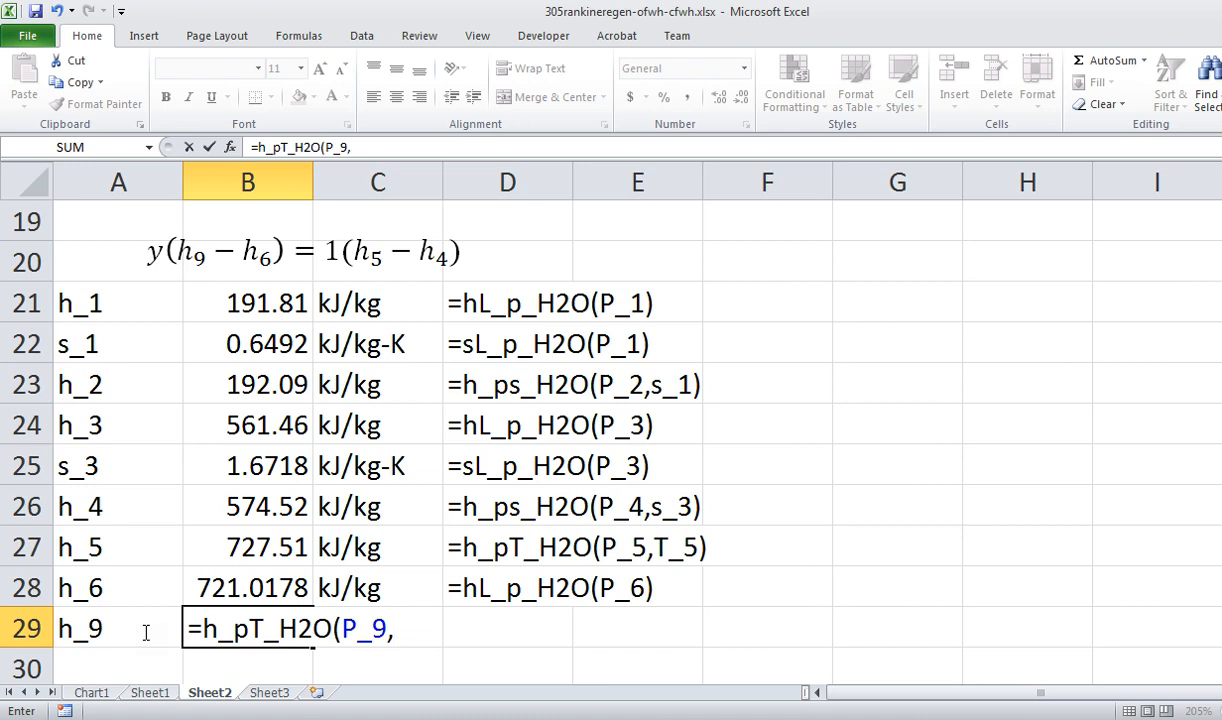
key(BackSpace)
key(BackSpace)
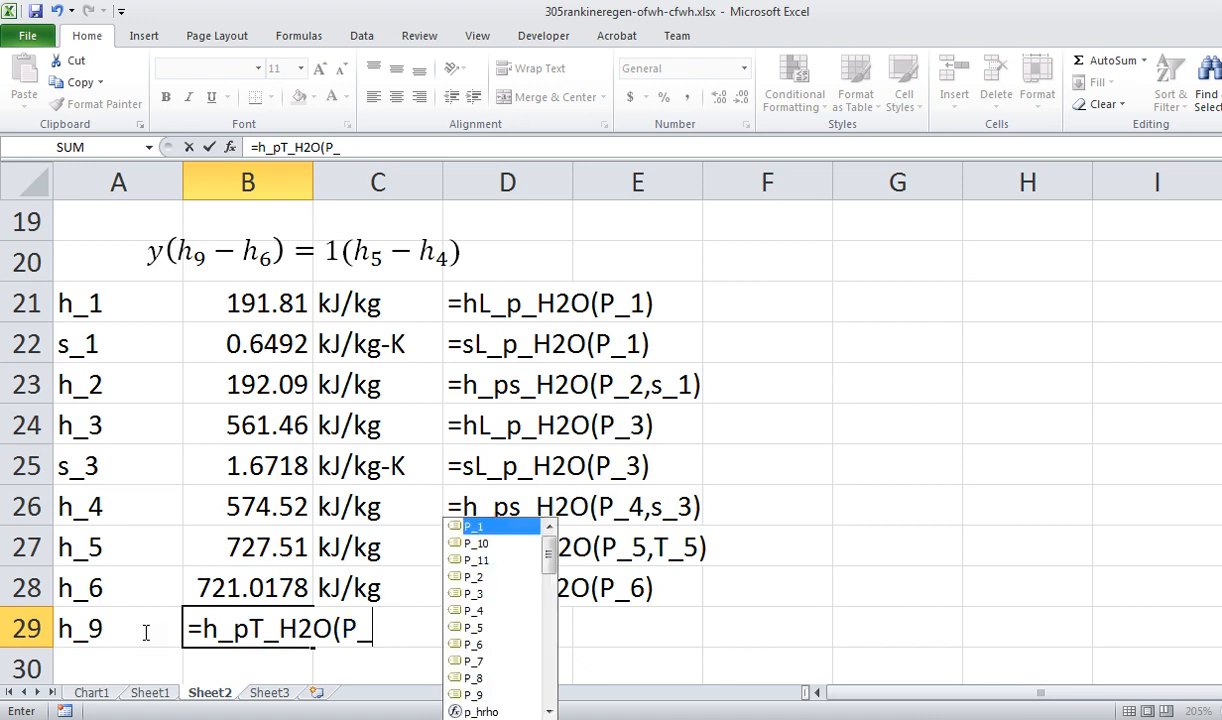
text(8,)
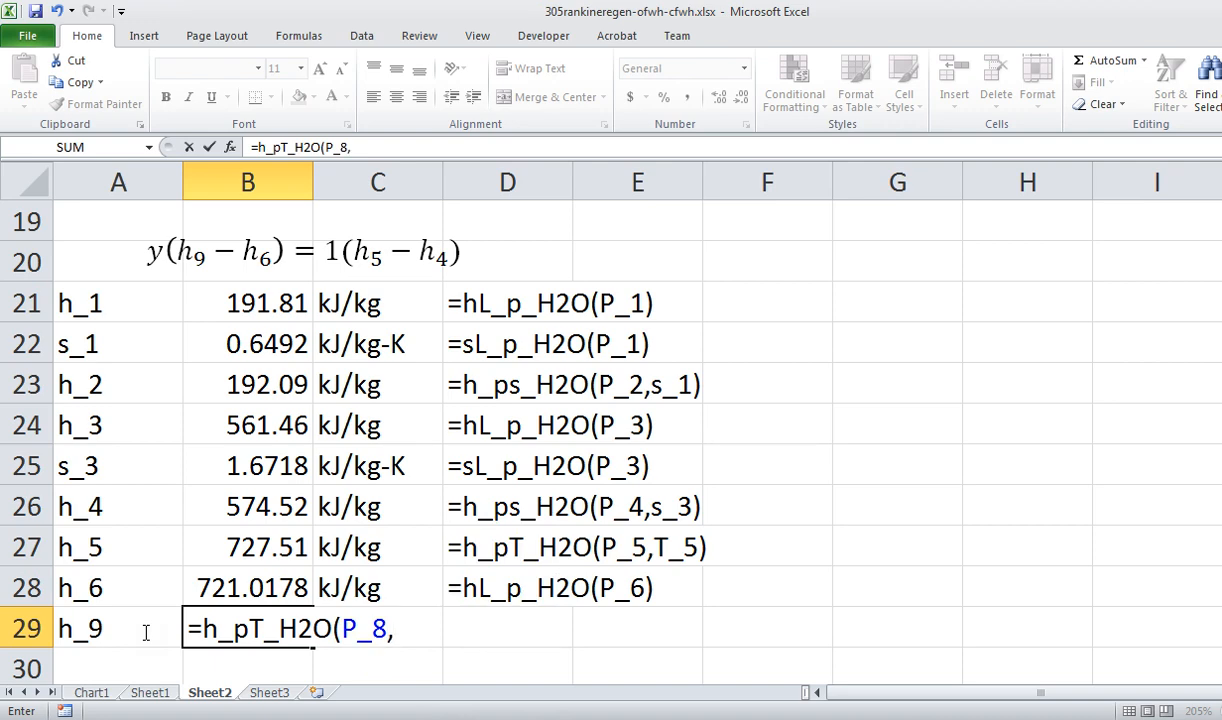
text(T_8))
key(Return)
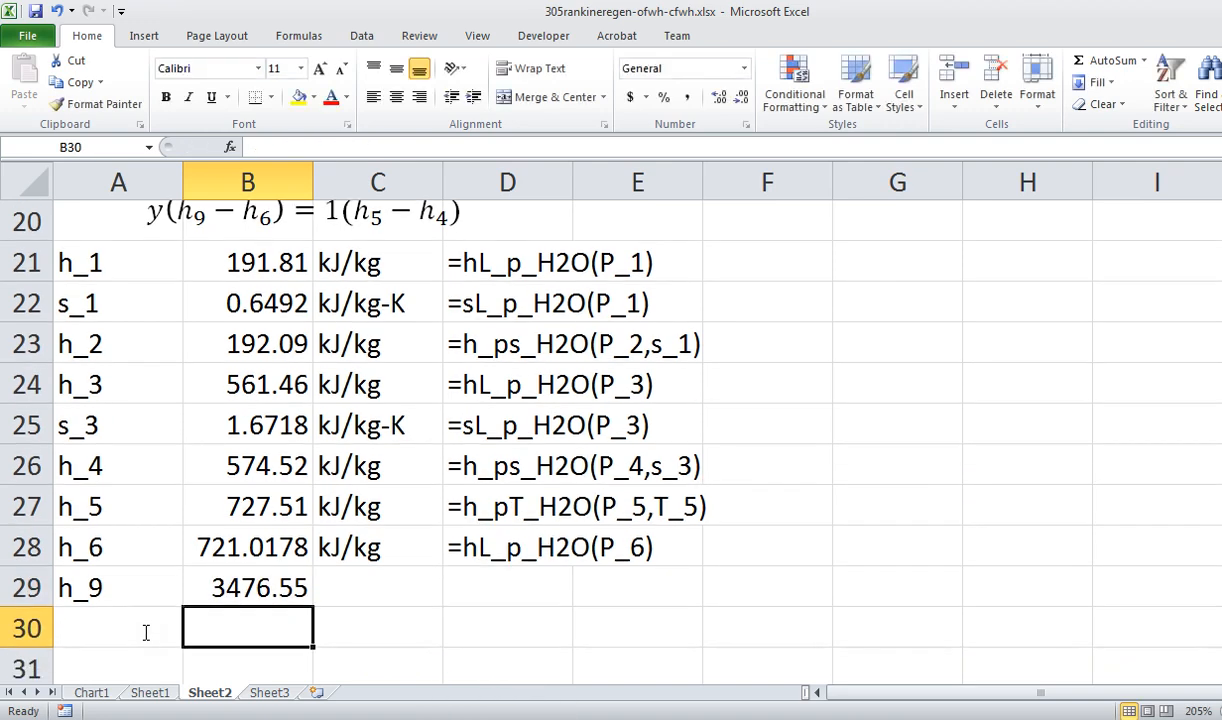
- Change the label in A29 to h_8
key(Up)
key(Left)
key(F2)
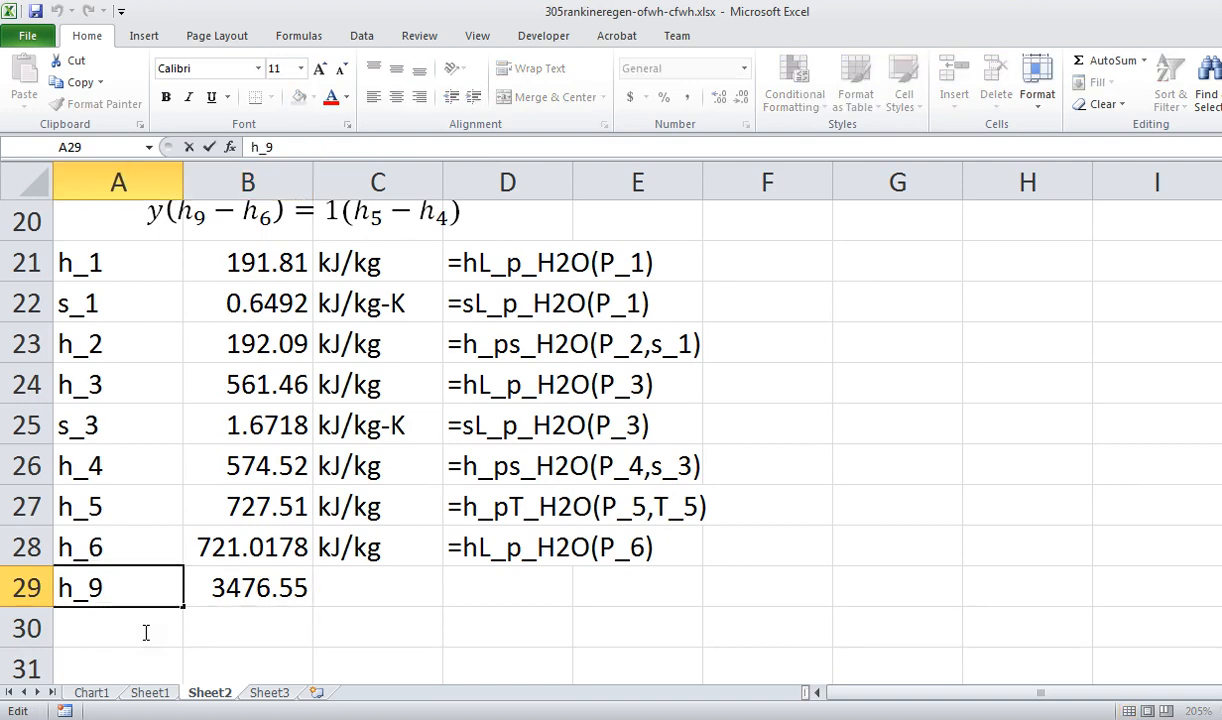
key(BackSpace)
text(8)
key(Return)
- Document the formula of B29 as the text =h_pT_H2O(P_8,T_8) in D29
key(Right)
key(Up)
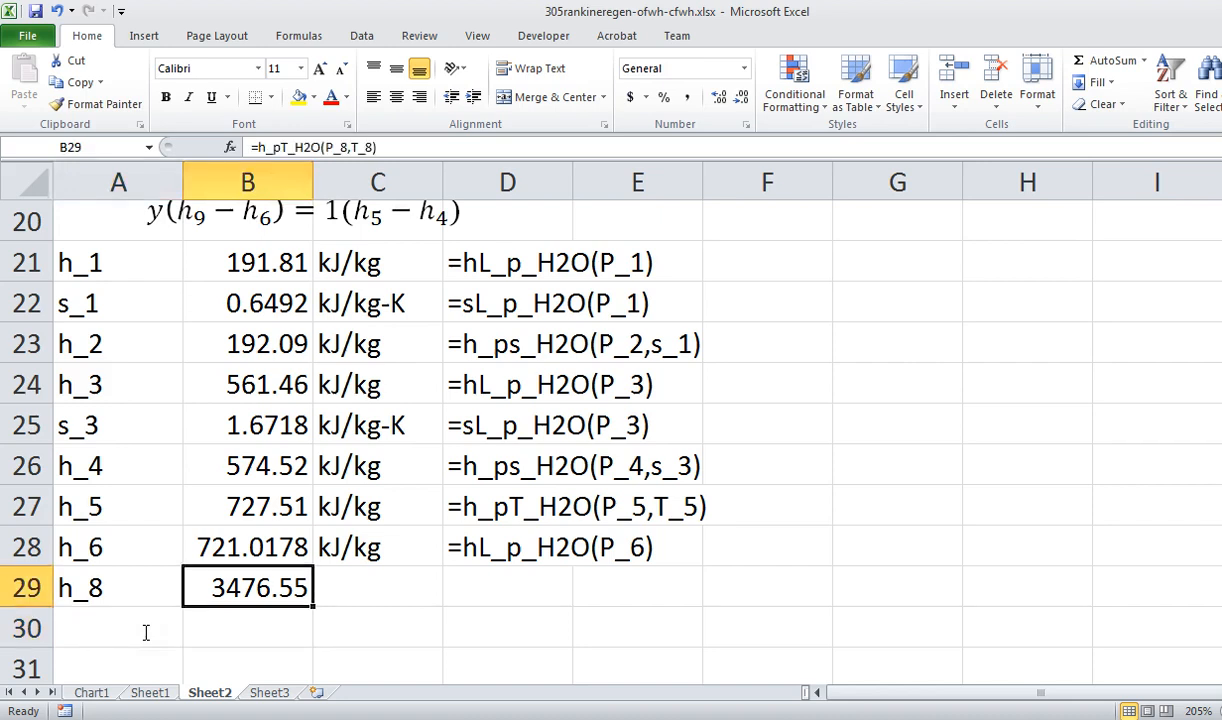
key(F2)
key(shift+Home)
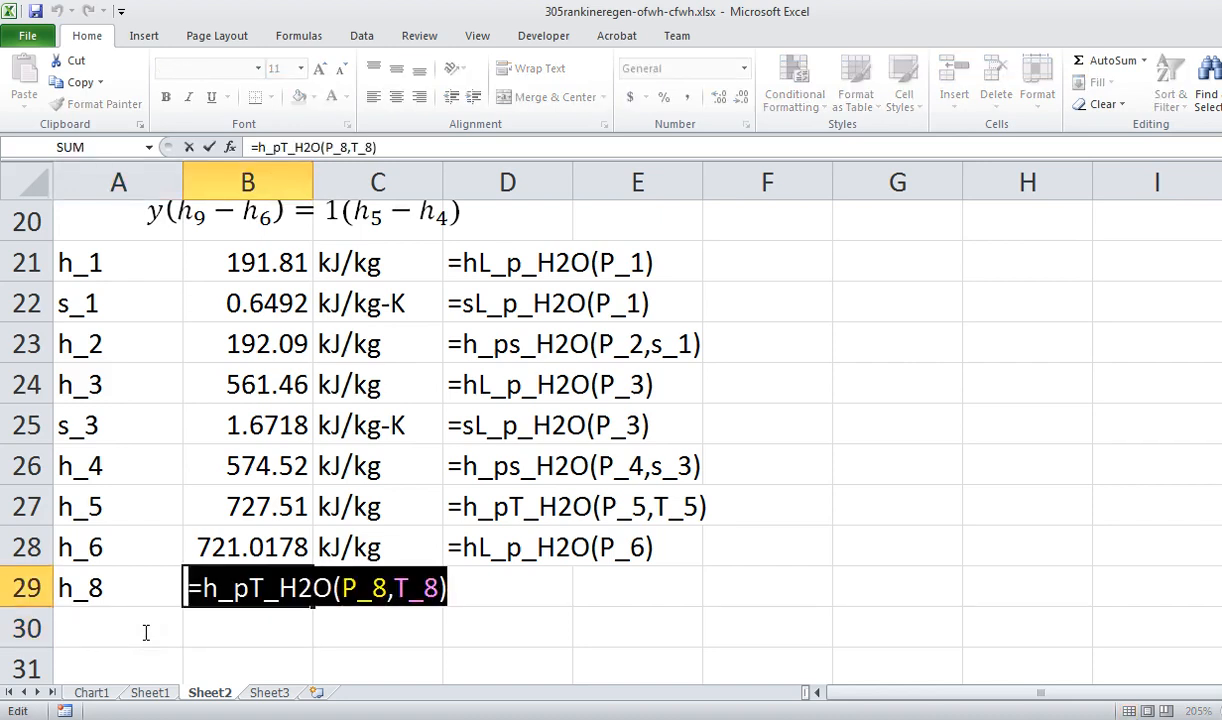
key(ctrl+c)
key(Escape)
key(Right)
key(Right)
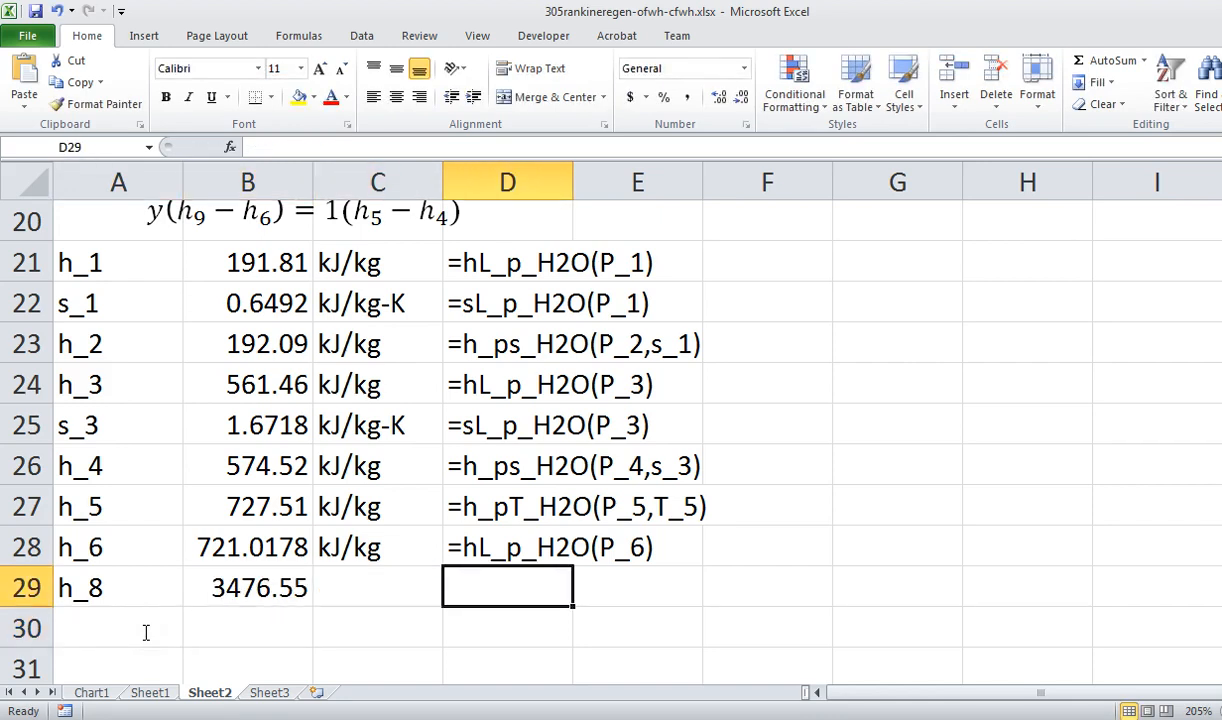
text(')
key(ctrl+v)
key(Return)
- Copy the kJ/kg unit from C28 to C29 for h_8
key(Up)
key(Left)
key(Up)
key(ctrl+c)
key(Down)
key(ctrl+v)
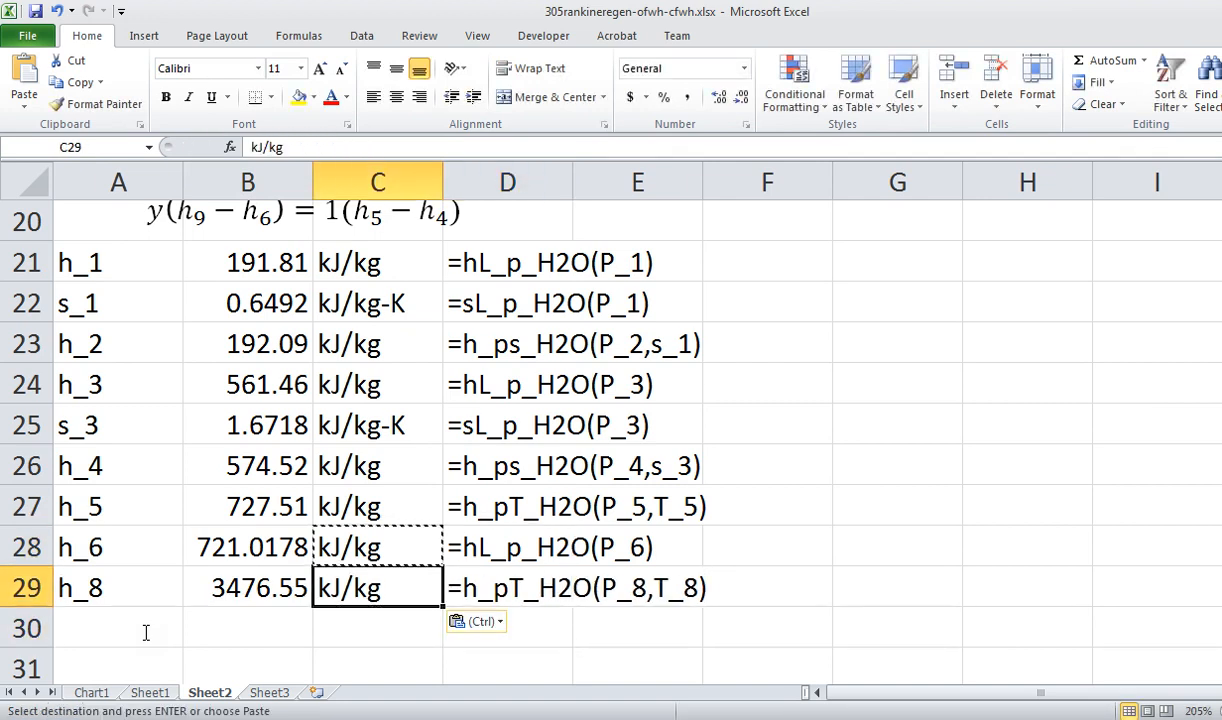
- Copy the h_8 label and formula from A29:B29 to row 30 and relabel A30 as s_8
key(Down)
key(Left)
key(Left)
key(Up)
key(shift+Right)
key(ctrl+c)
key(Down)
key(ctrl+v)
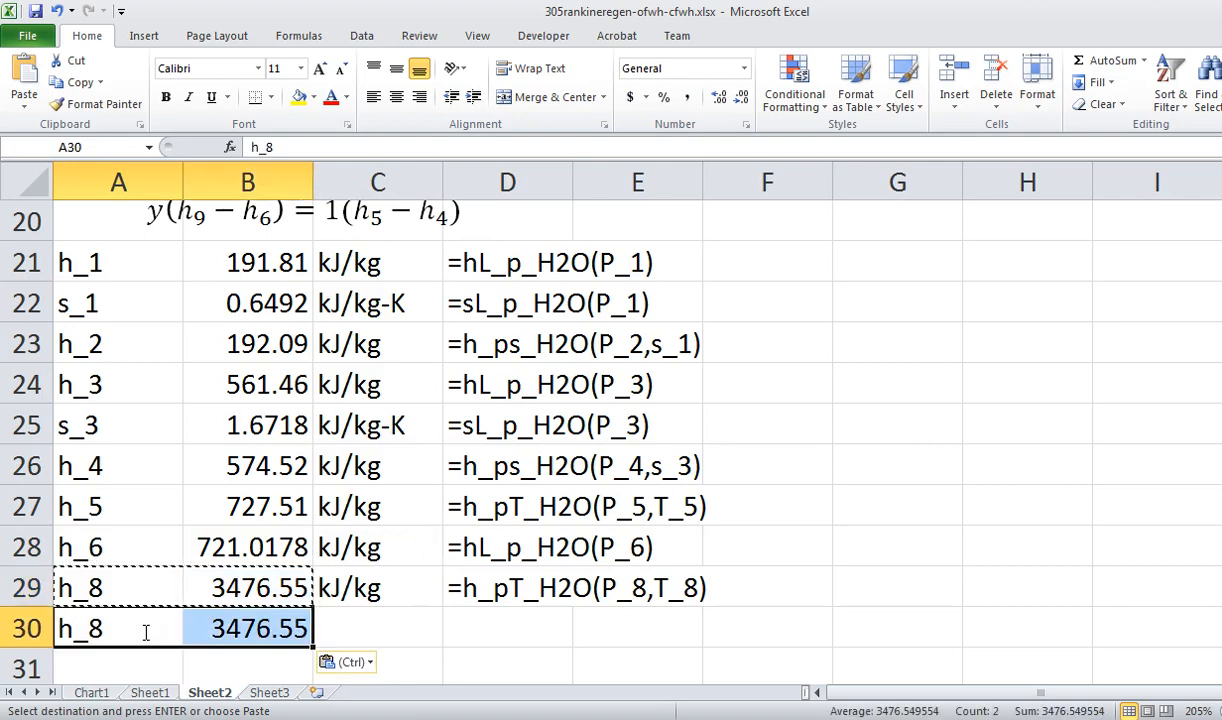
key(F2)
key(BackSpace)
key(BackSpace)
key(BackSpace)
text(s_8)
key(Return)
- Change the formula in B30 to the entropy function =s_pT_H2O(P_8,T_8)
key(Up)
key(Right)
key(Down)
key(Left)
key(F2)
key(Home)
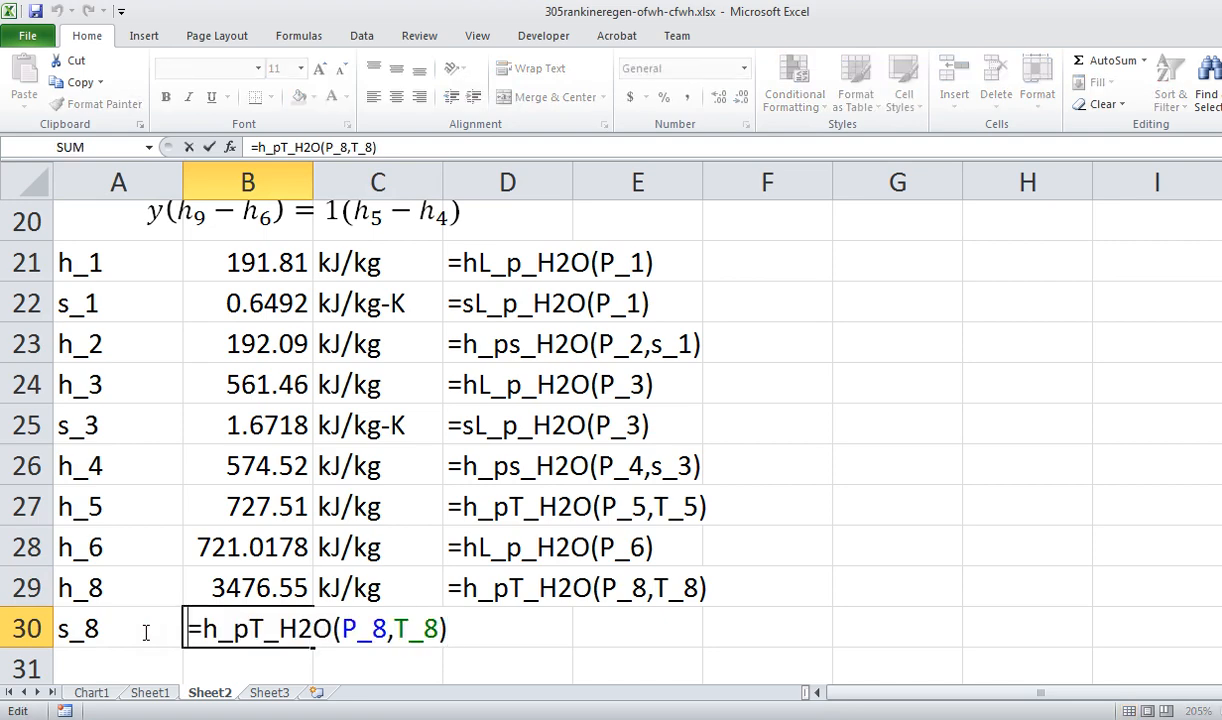
key(shift+Right)
text(s)
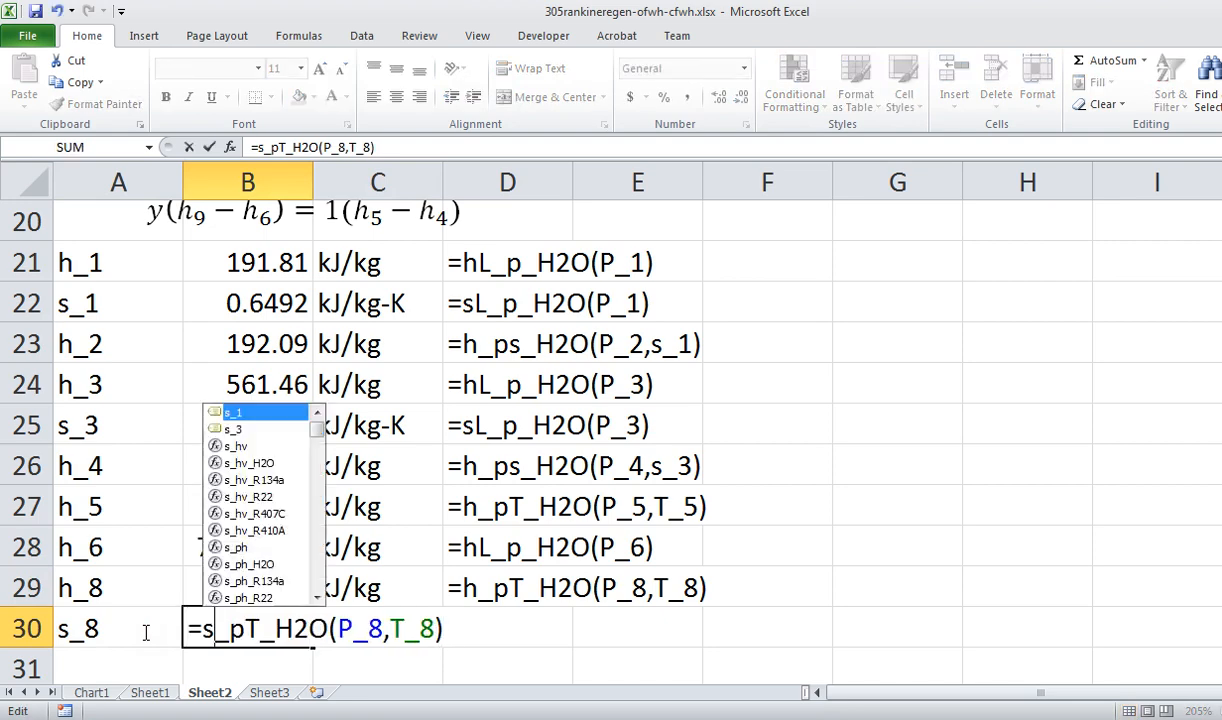
key(Return)
- Document the formula of B30 as the text =s_pT_H2O(P_8,T_8) in D30
key(Up)
key(F2)
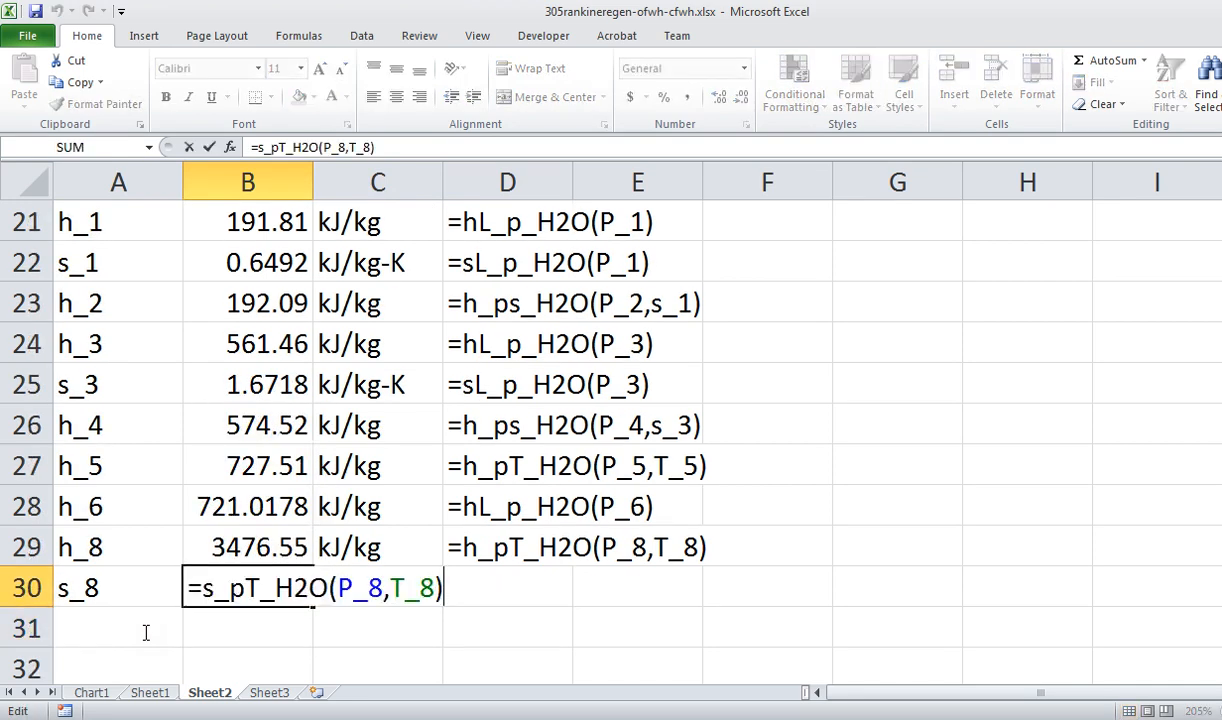
key(shift+Home)
key(ctrl+c)
key(Return)
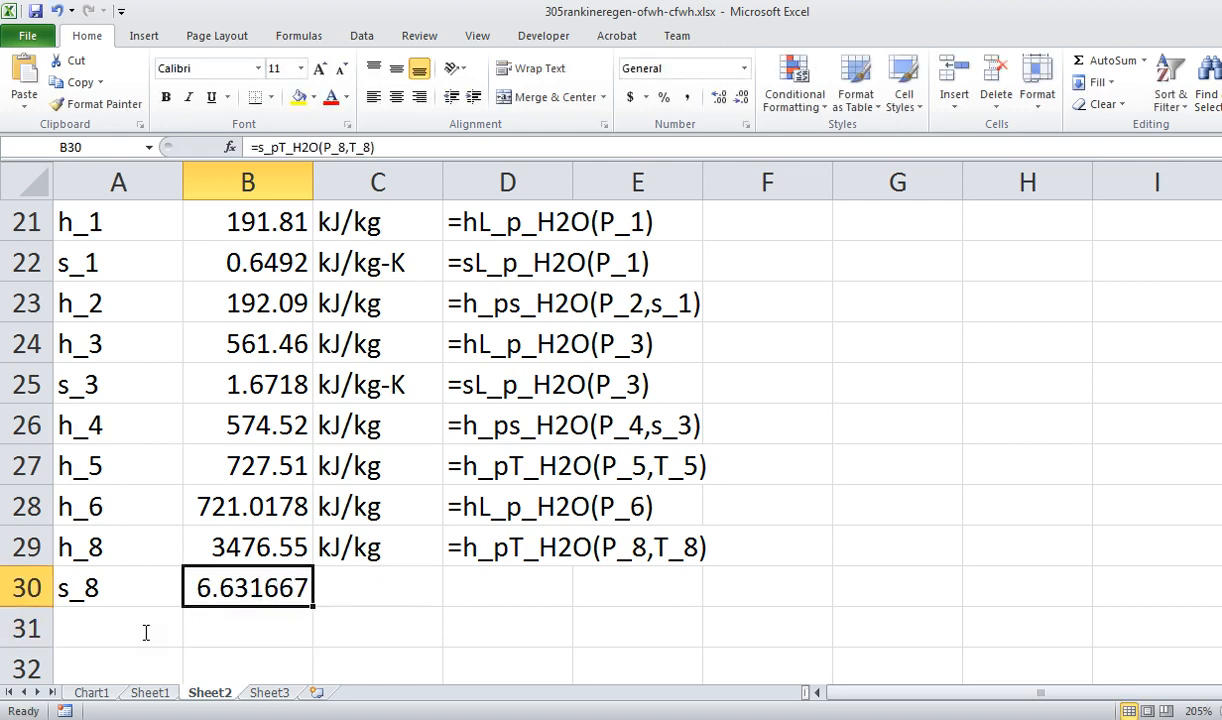
key(Up)
key(Right)
key(Right)
text(')
key(ctrl+v)
key(Return)
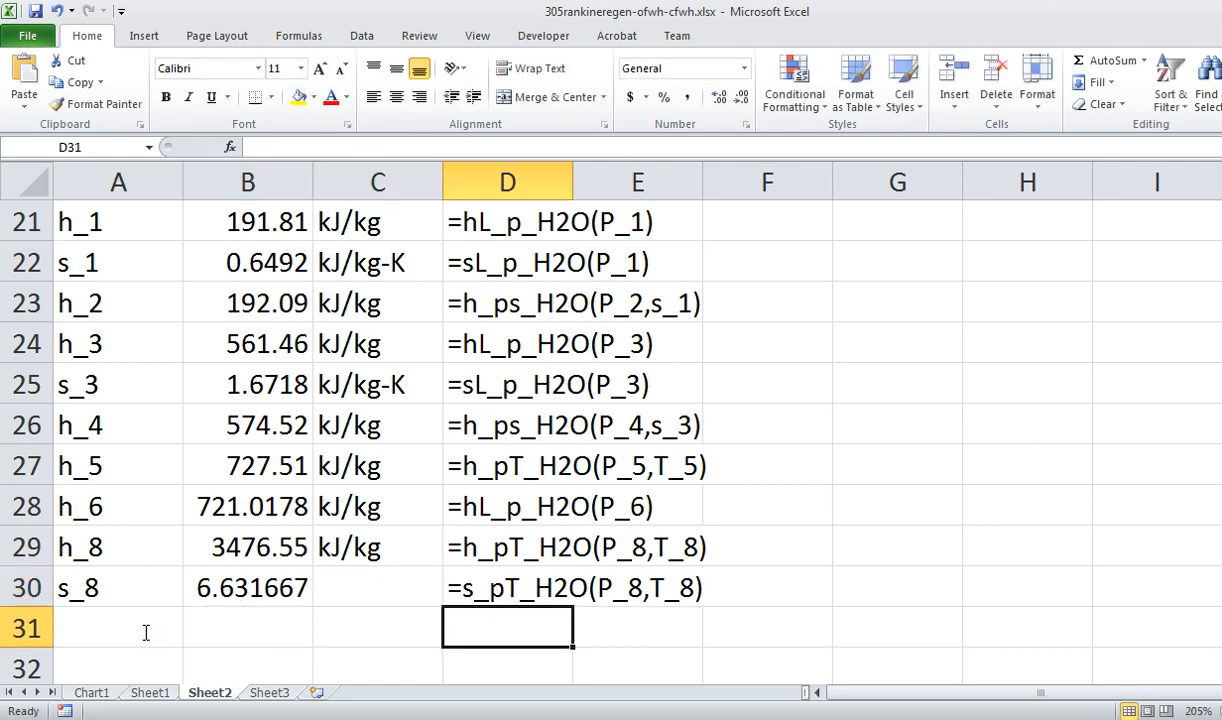
- Copy the kJ/kg-K unit from C25 to C30 for s_8
key(Up)
key(Left)
key(Up)
key(Up)
key(Up)
key(Up)
key(Up)
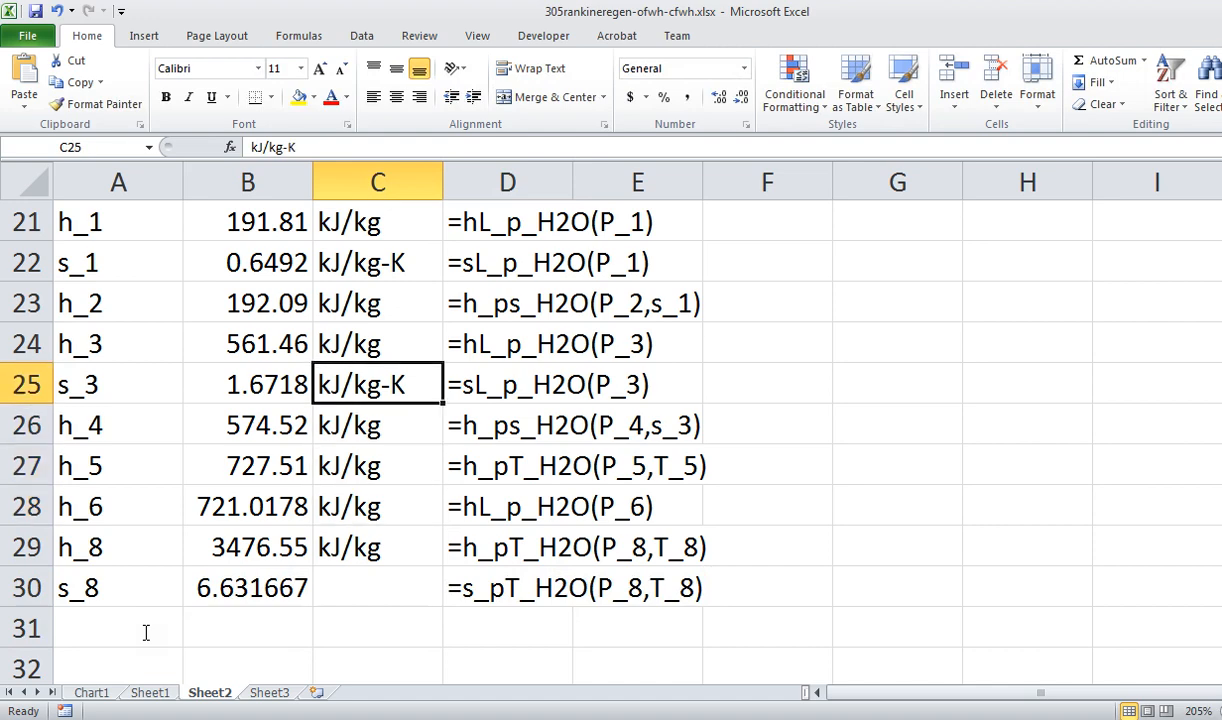
key(ctrl+c)
key(Down)
key(Down)
key(Down)
key(Down)
key(Down)
key(ctrl+v)
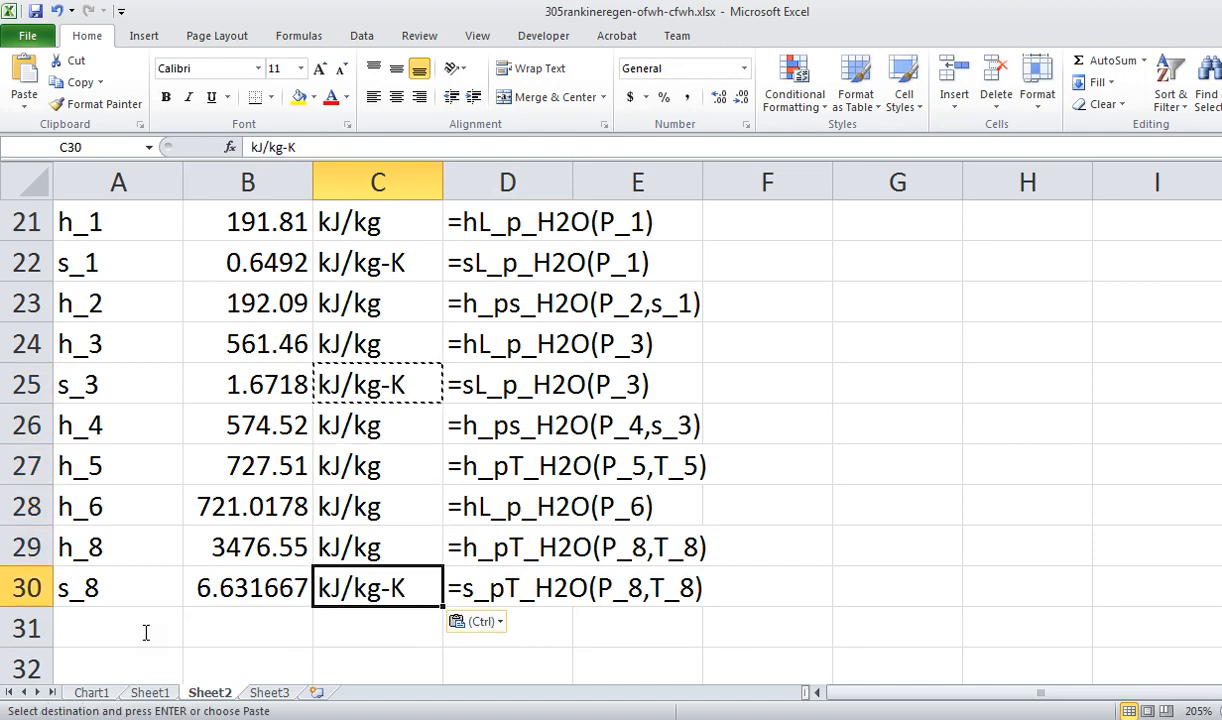
- Create names for the values in A27:B30 from the labels in the left column
key(Down)
key(Left)
key(Left)
key(Up)
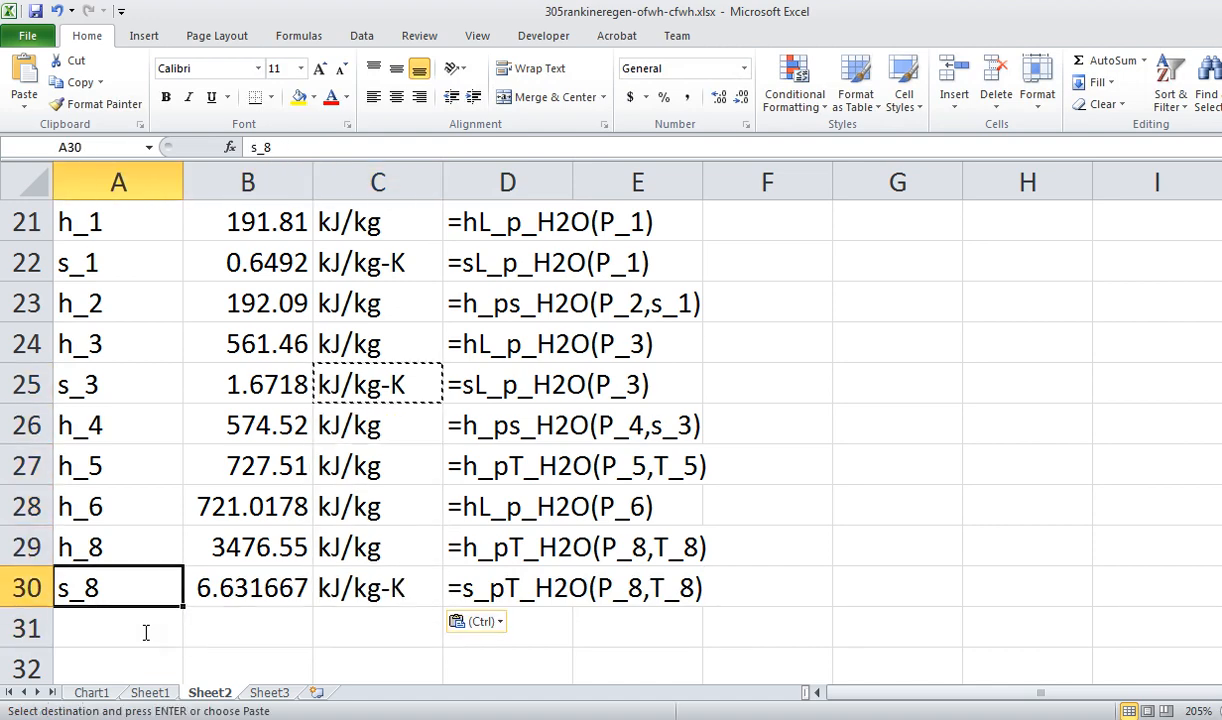
key(shift+Right)
key(shift+Up)
key(shift+Up)
key(shift+Up)
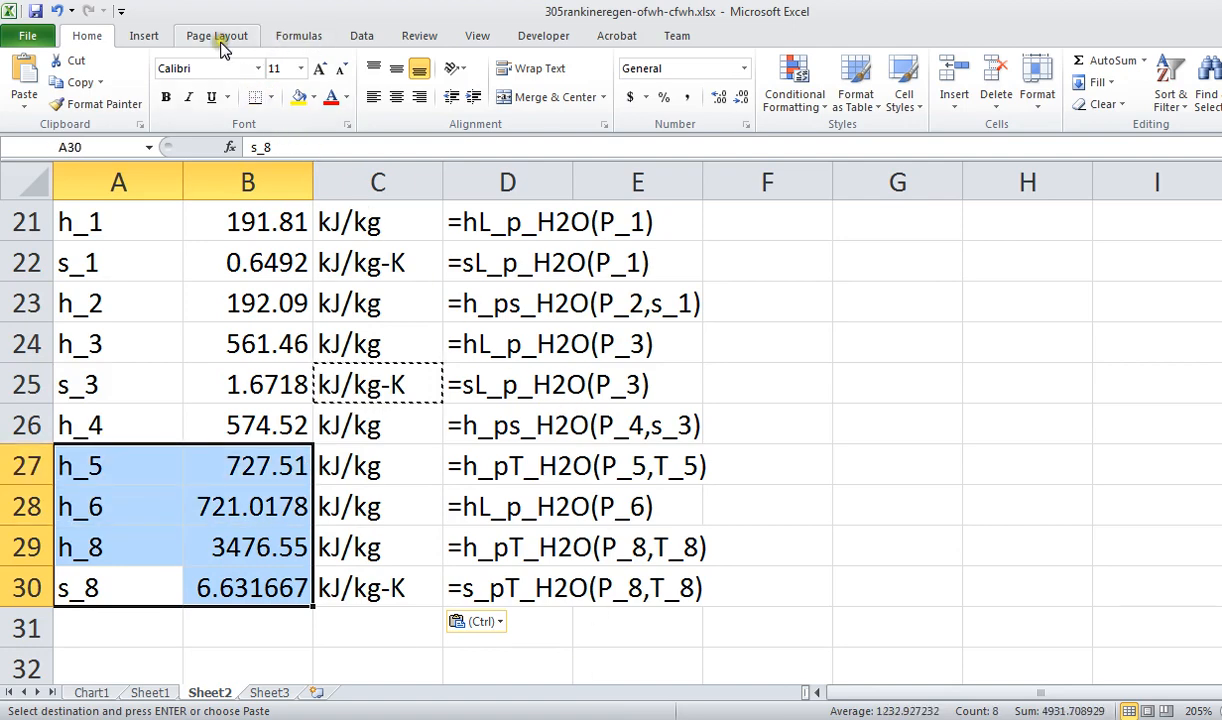
click(357, 36)
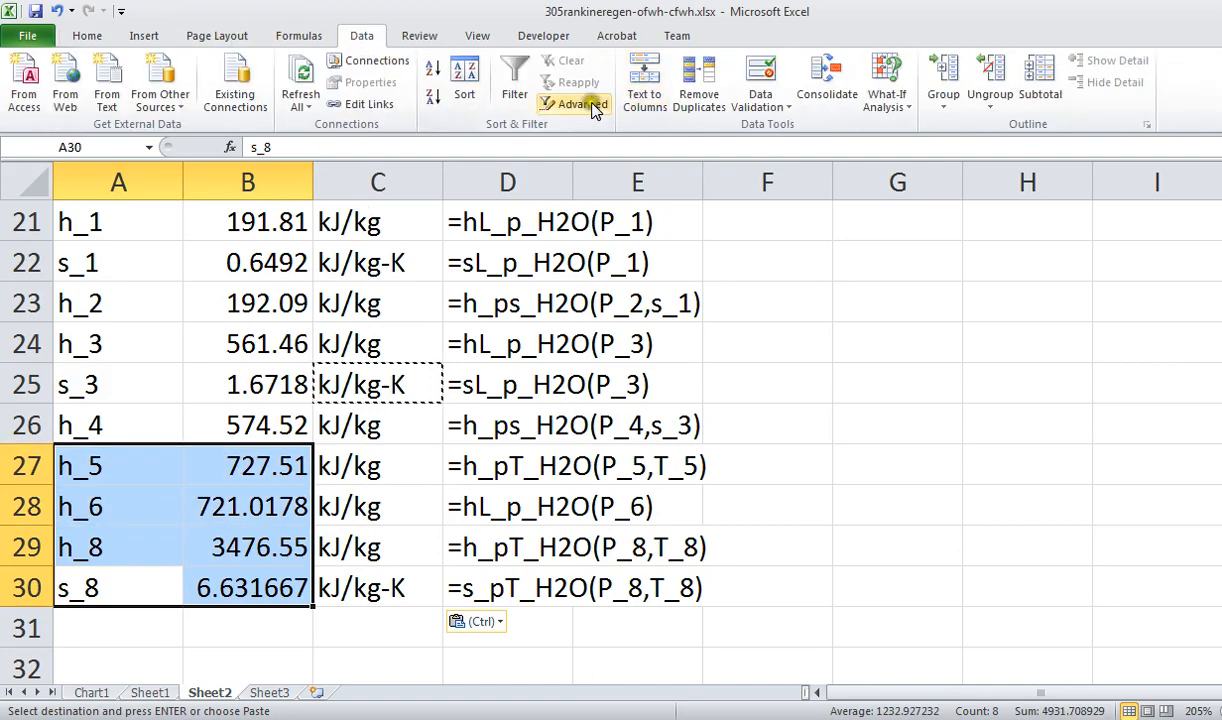
click(292, 36)
click(582, 104)
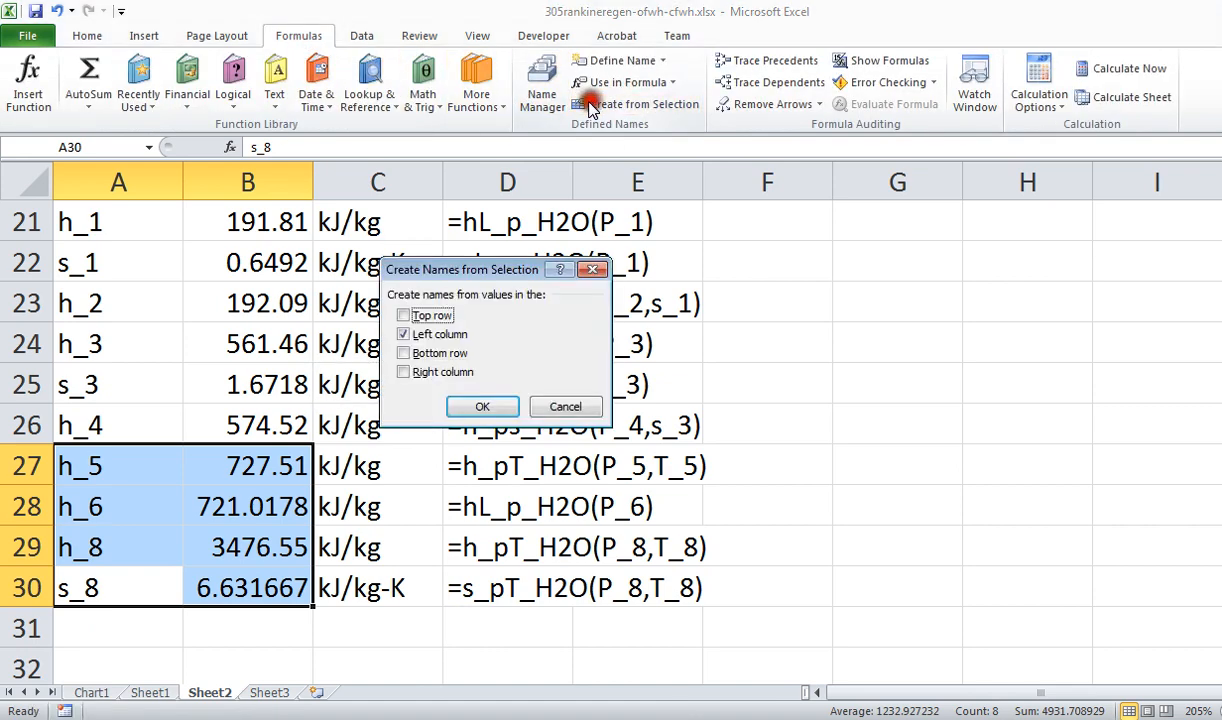
click(470, 400)
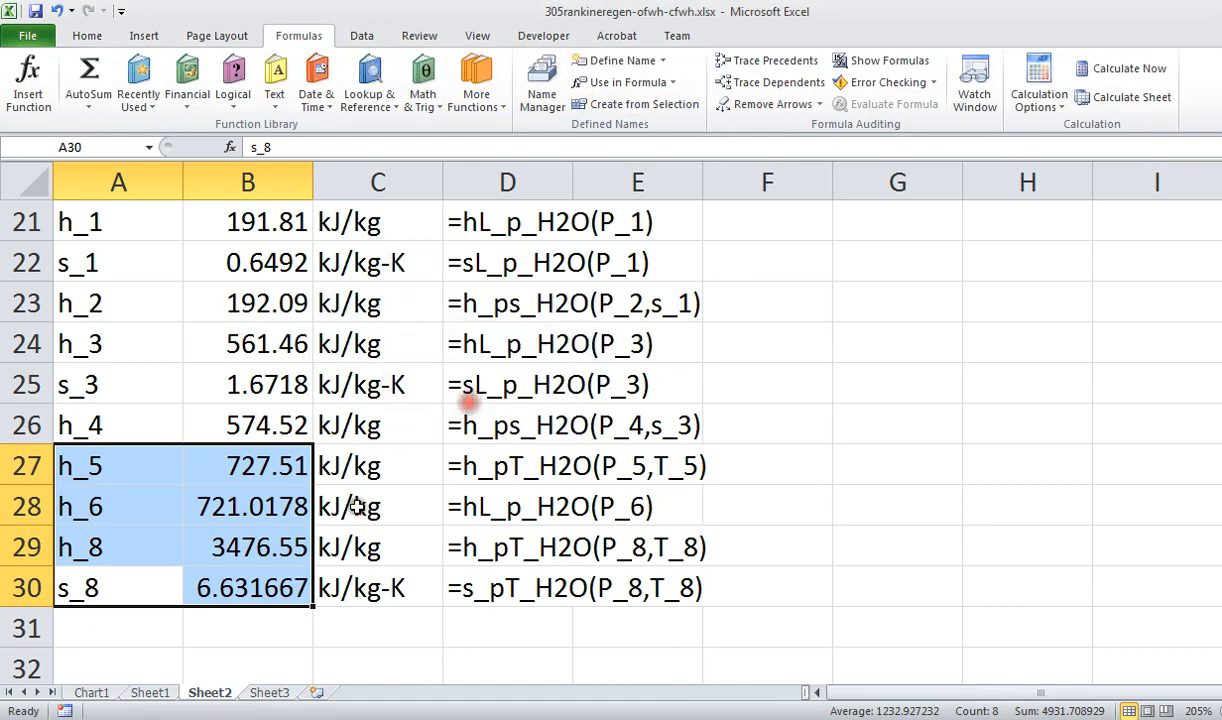
- Label A31 as h_9
click(117, 625)
text(h_9)
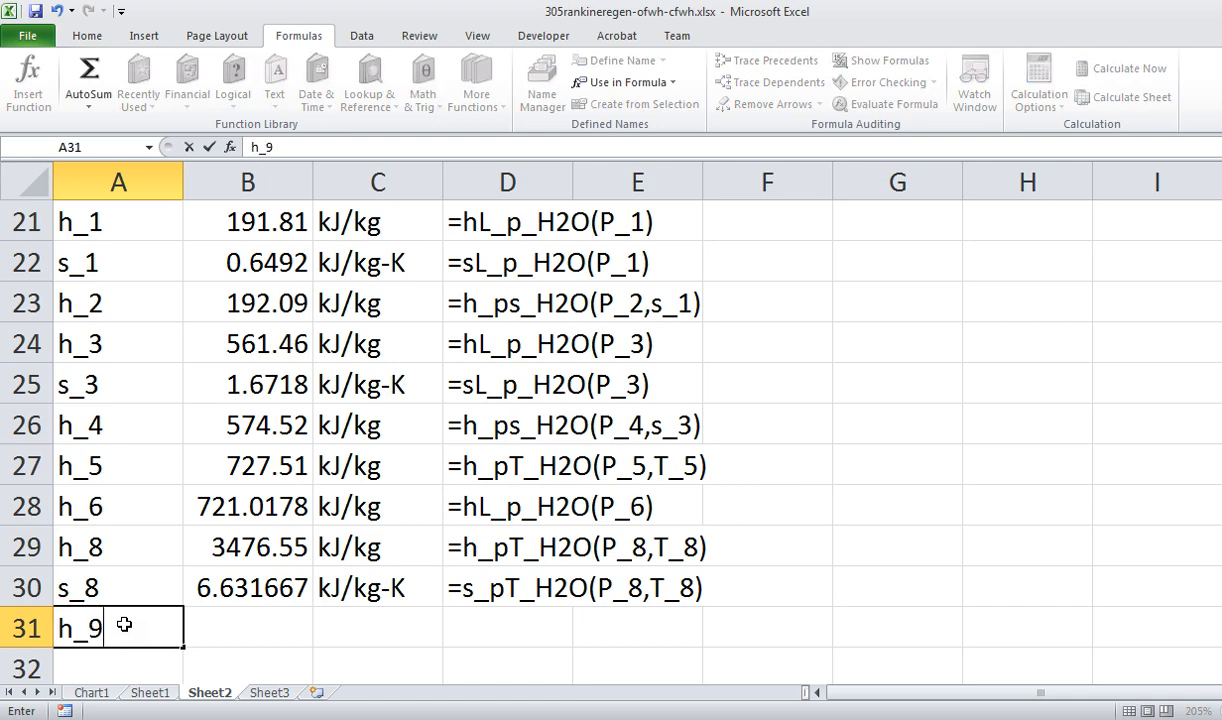
key(Tab)
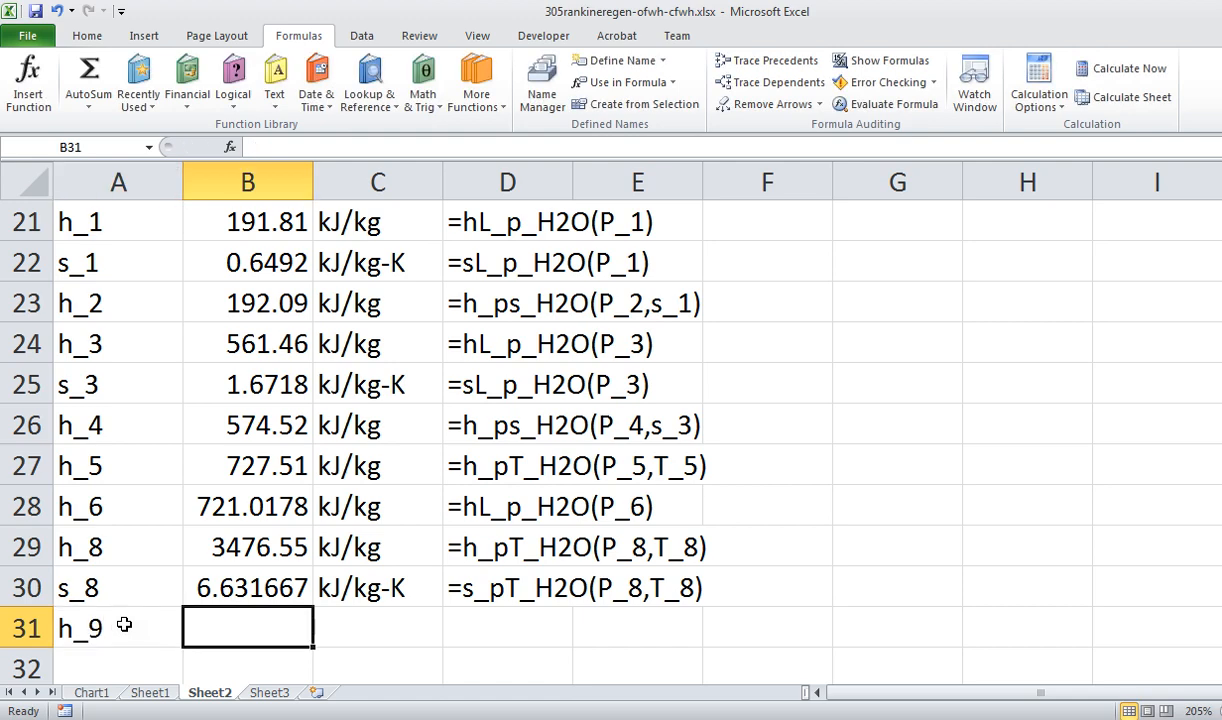
- Enter the enthalpy formula =h_ps_H2O(P_9,s_8) in B31
text(h)
key(BackSpace)
text(=)
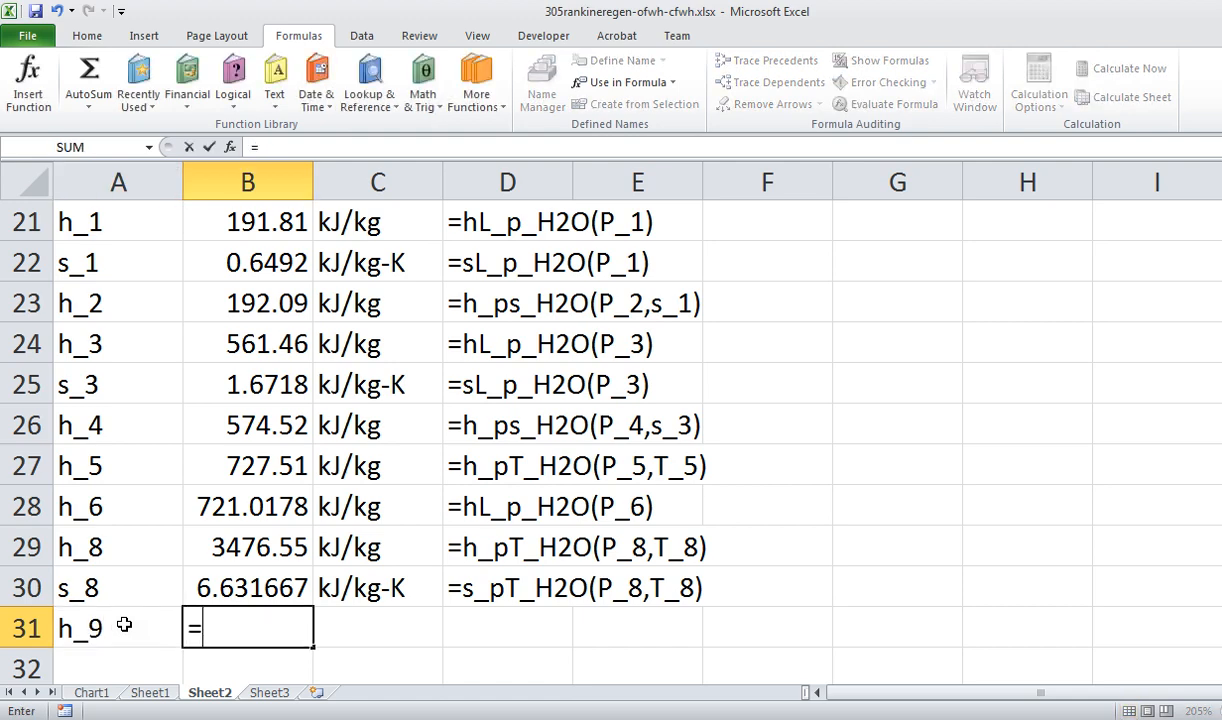
text(h_P)
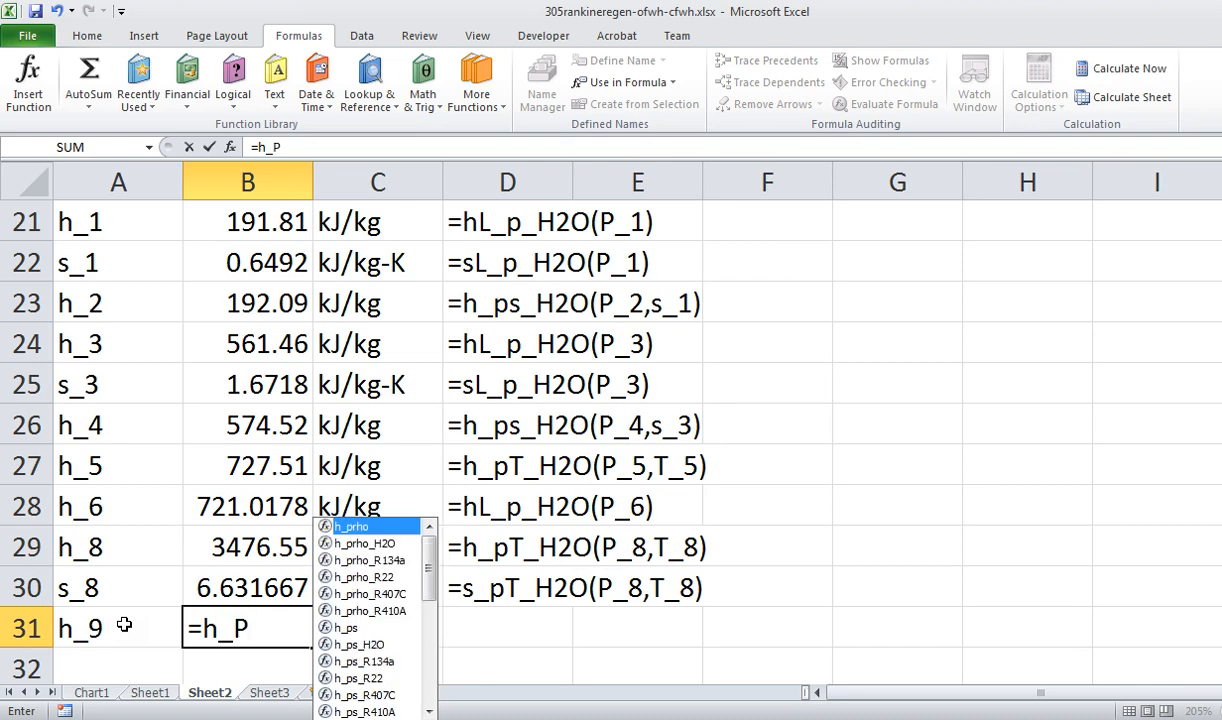
text(s)
key(BackSpace)
key(BackSpace)
text(sp)
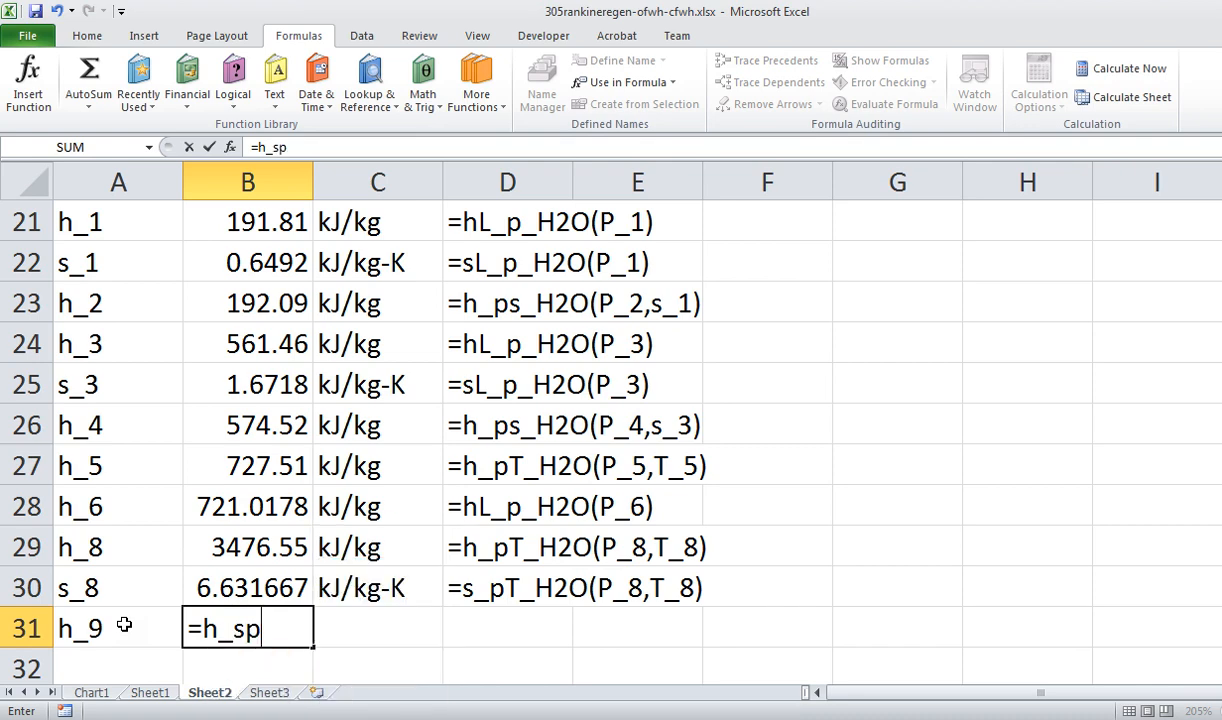
key(BackSpace)
key(BackSpace)
text(ps)
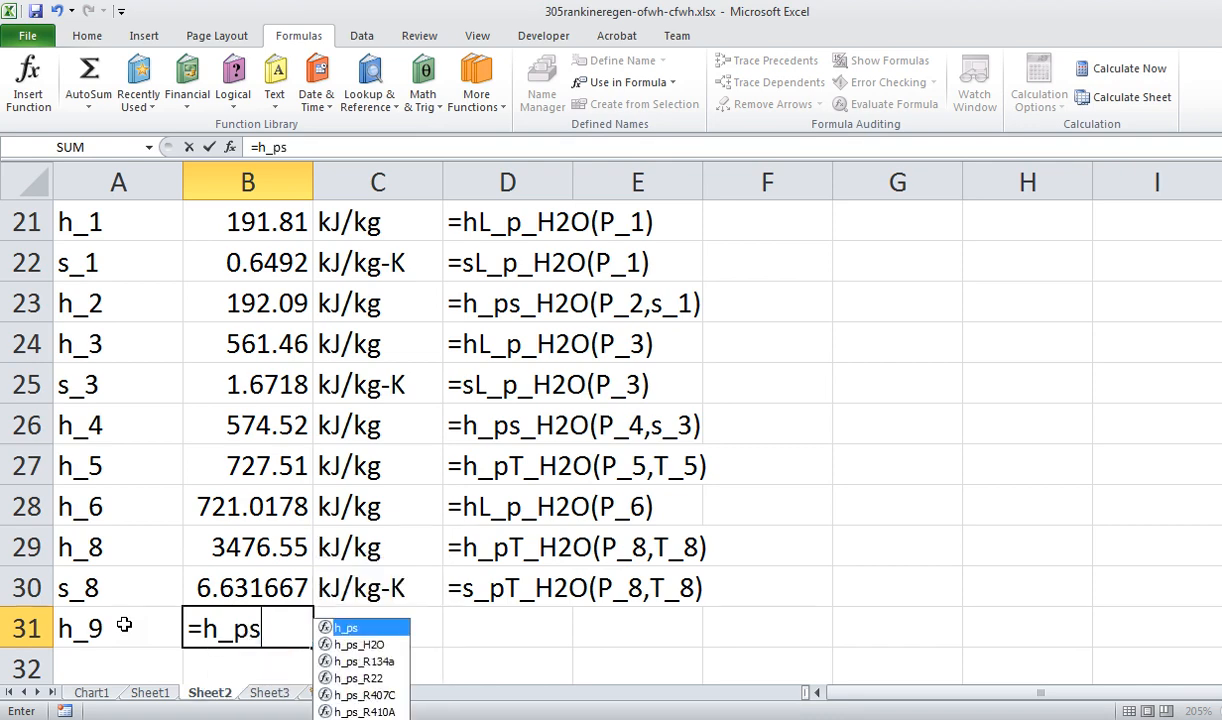
key(Down)
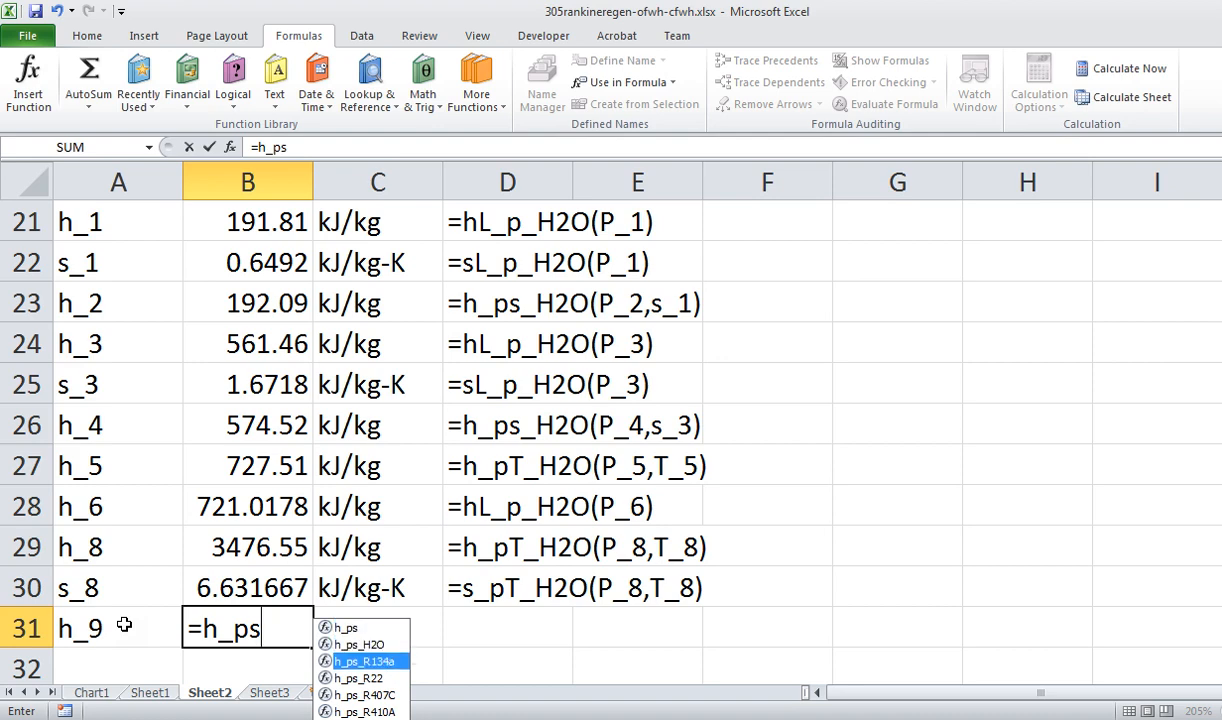
key(Tab)
text(P_9,s)
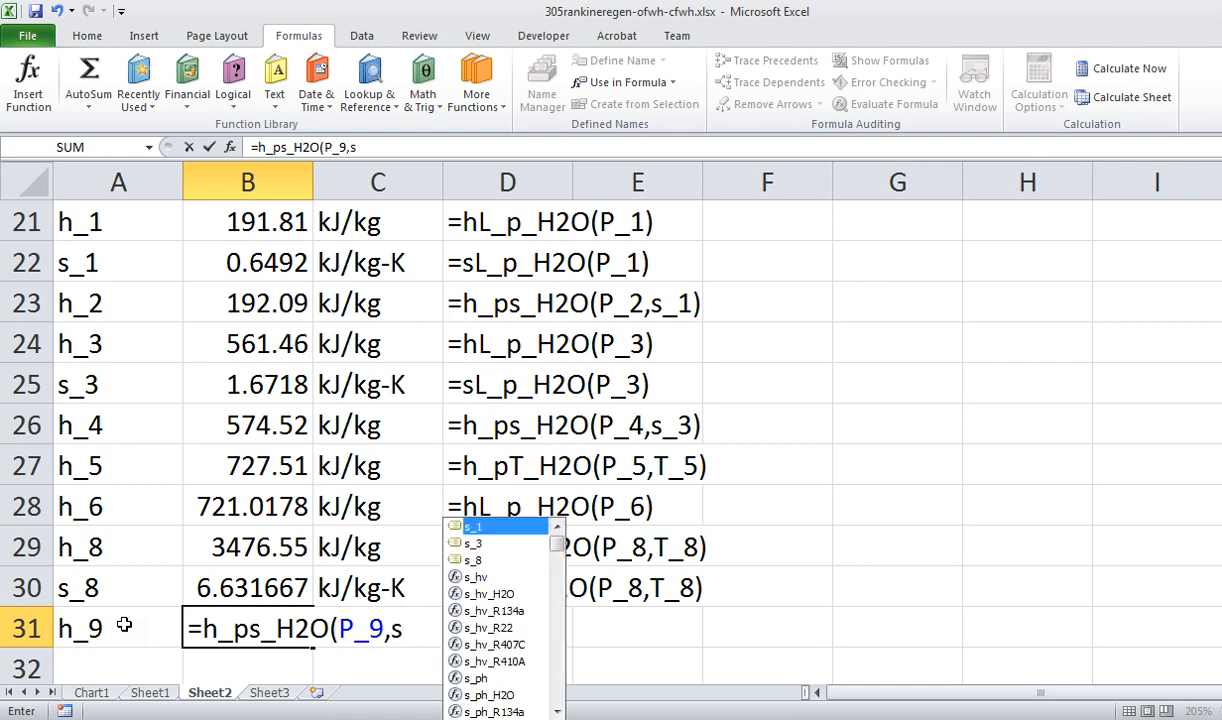
text(_8)
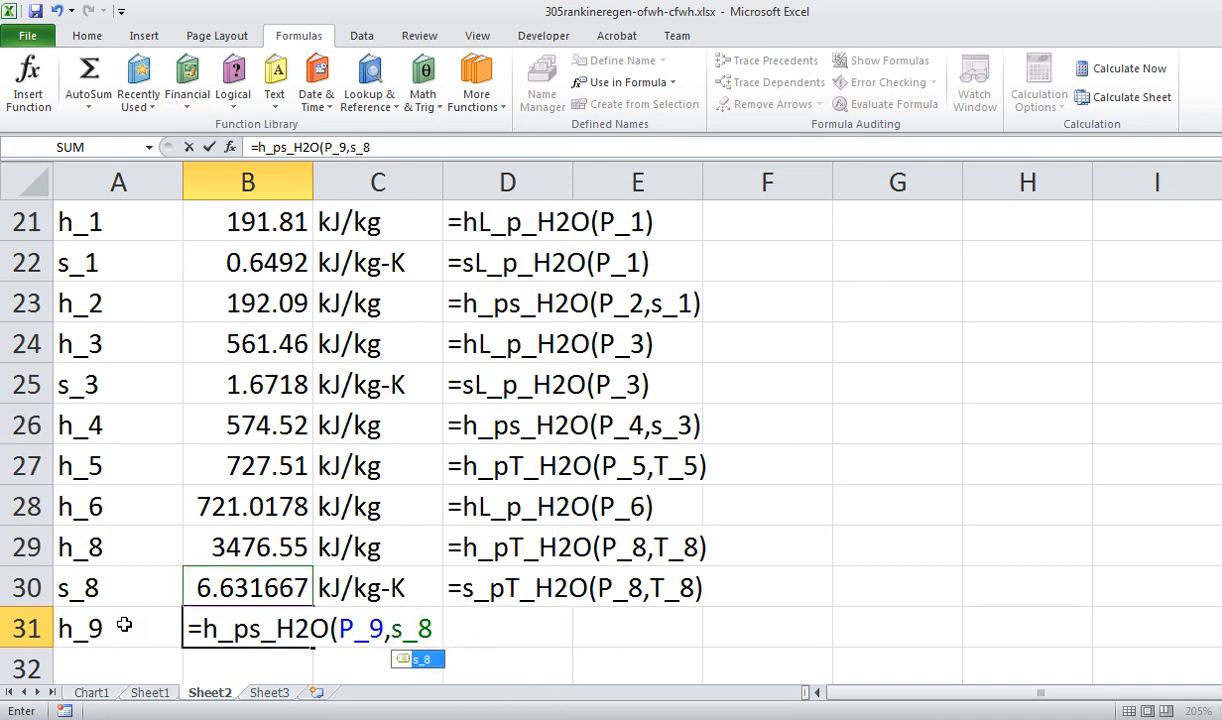
text())
key(Return)
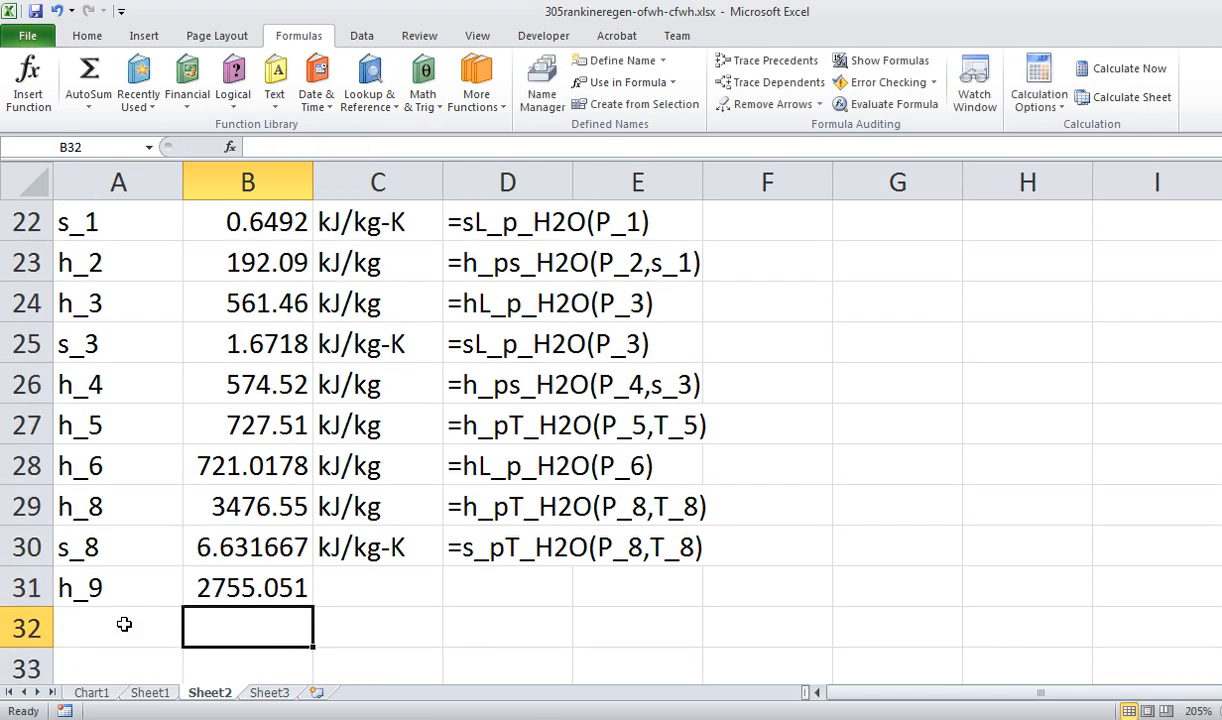
- Document the formula of B31 in D31 as the text =h_ps_H2O(P_9,s_8), followed by the note s_9=s_8
key(Up)
key(F2)
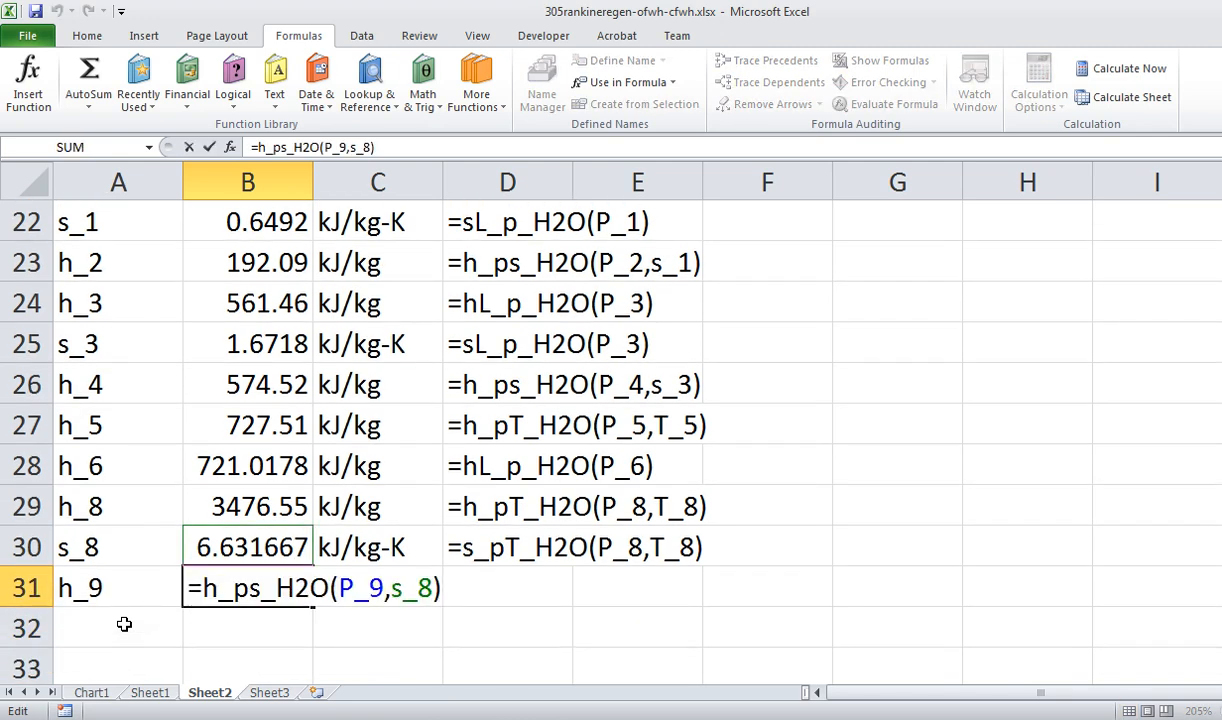
key(shift+Home)
key(Return)
key(Up)
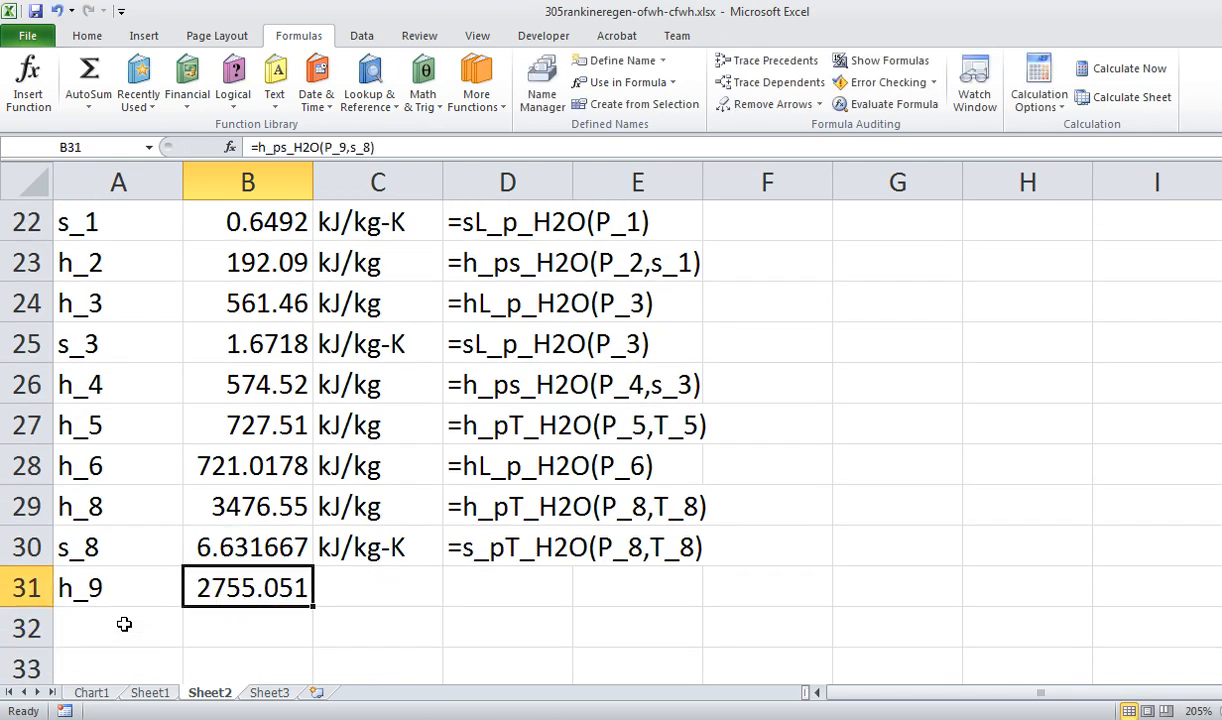
key(Right)
key(Right)
text('=h_ps_H2O(P_9,s_8))
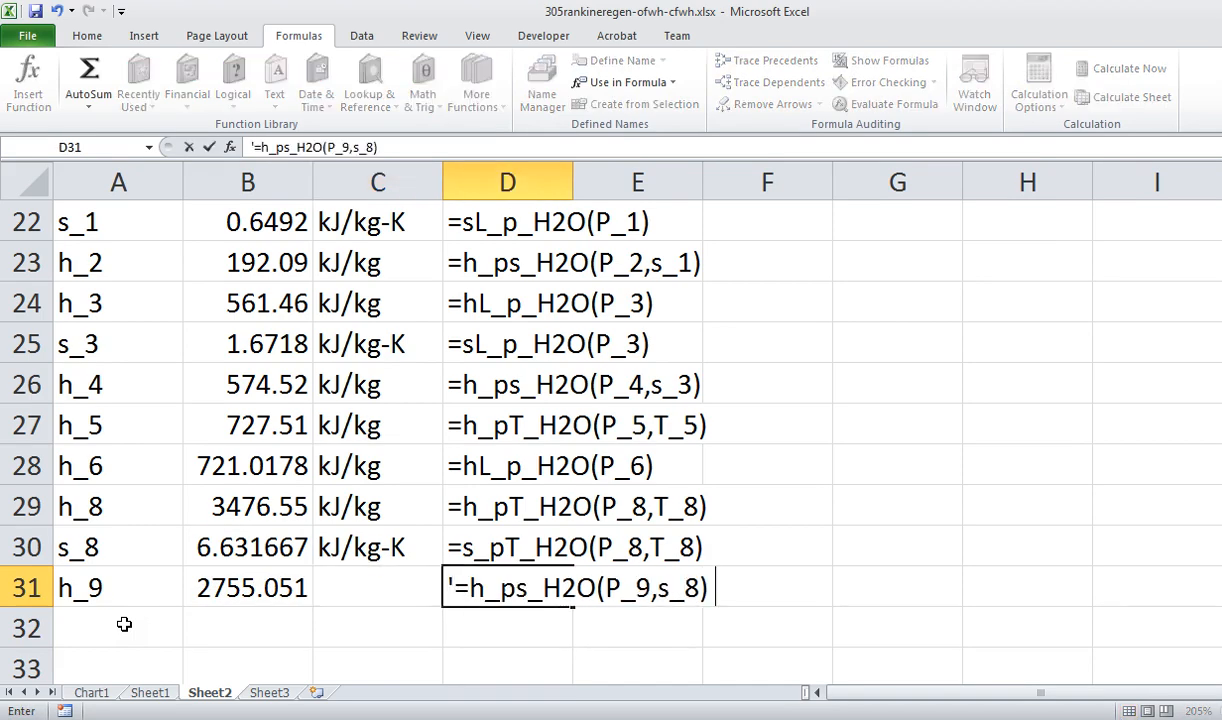
text(  s_9=s)
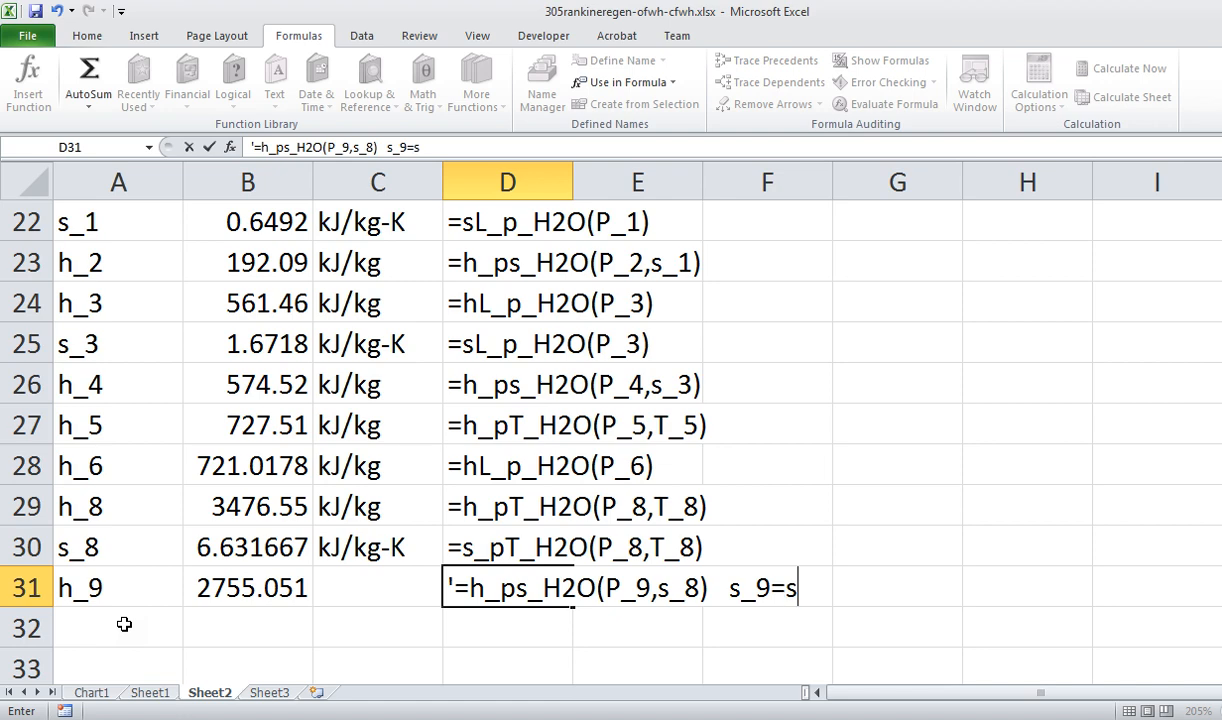
text(_8)
key(Return)
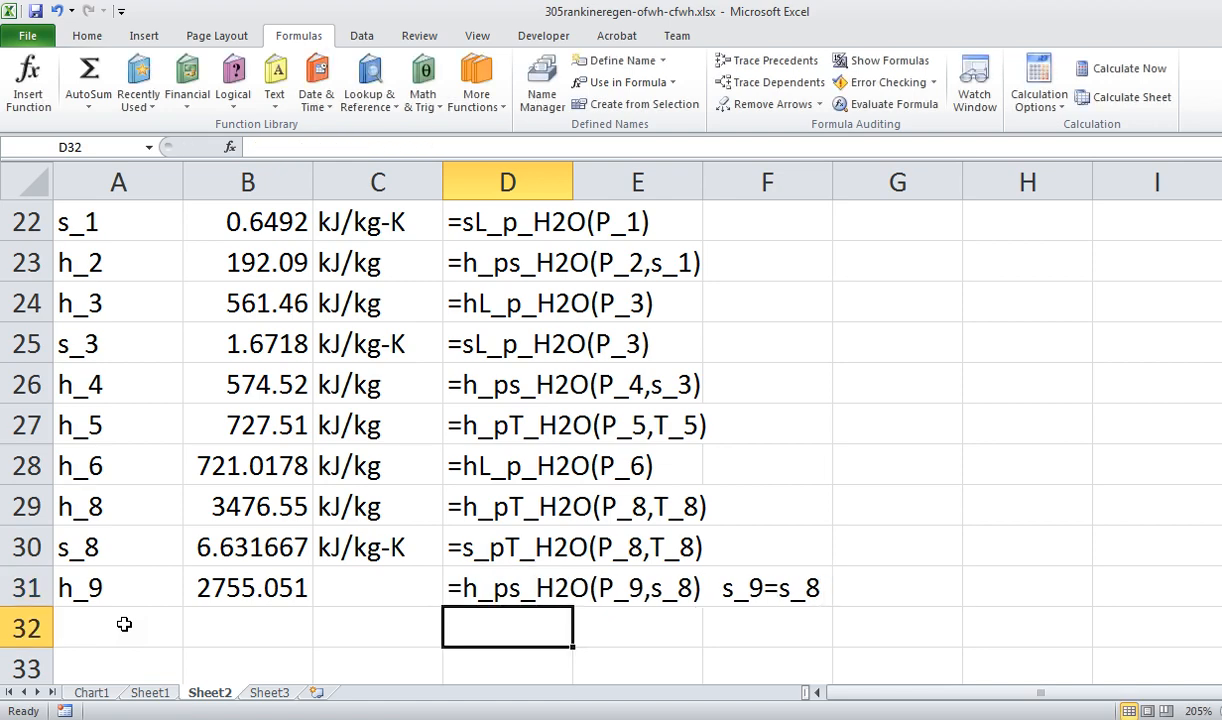
- Copy the kJ/kg unit from C29 to C31 for h_9
click(124, 624)
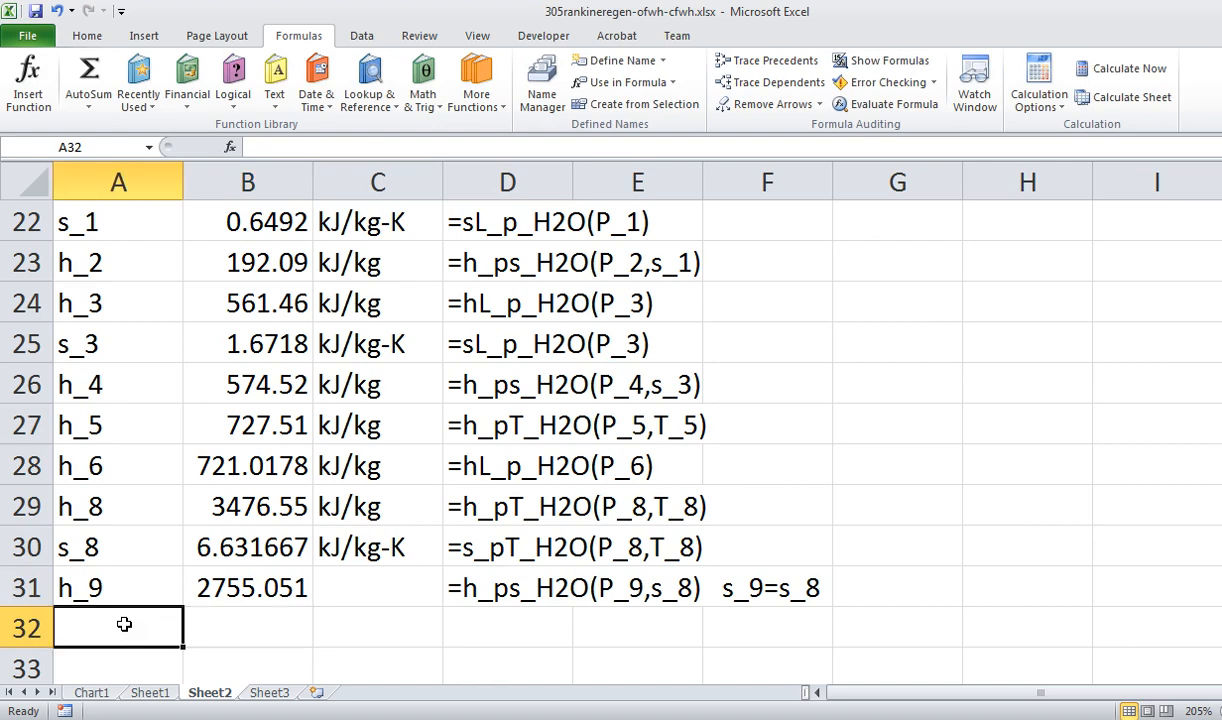
key(Up)
key(Right)
key(Right)
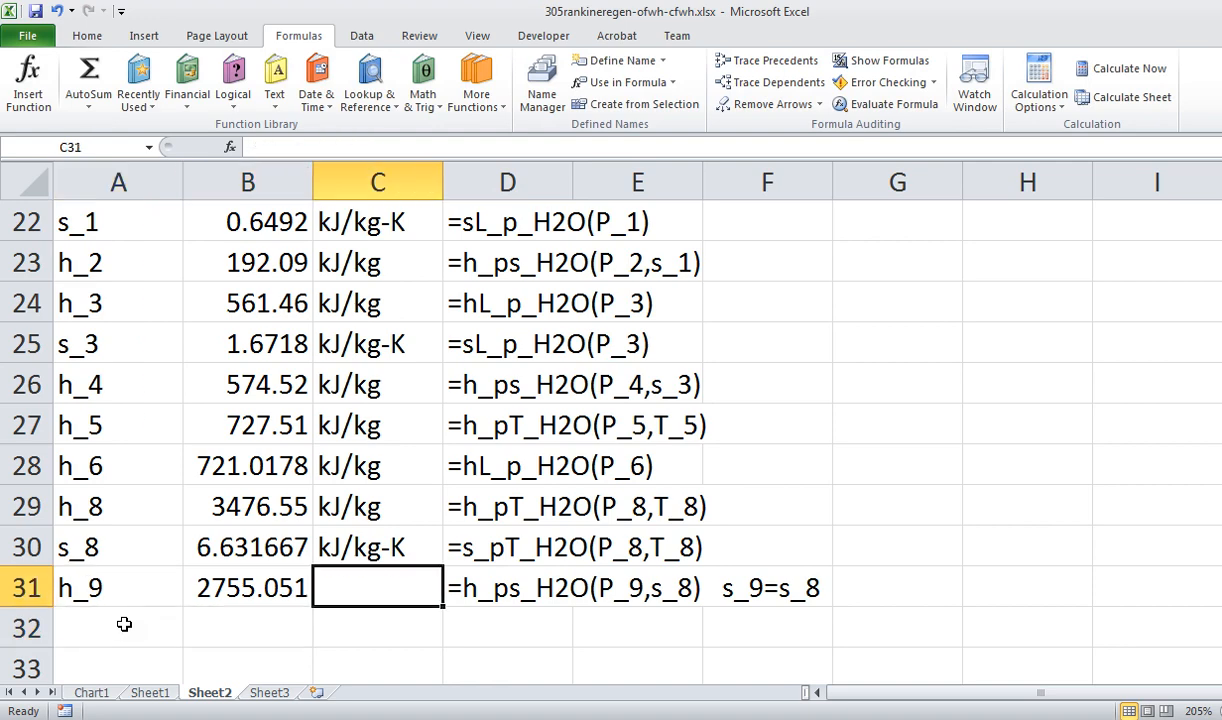
key(Up)
key(Up)
key(ctrl+c)
key(Down)
key(Down)
key(ctrl+v)
key(Down)
key(Down)
key(Left)
key(Left)
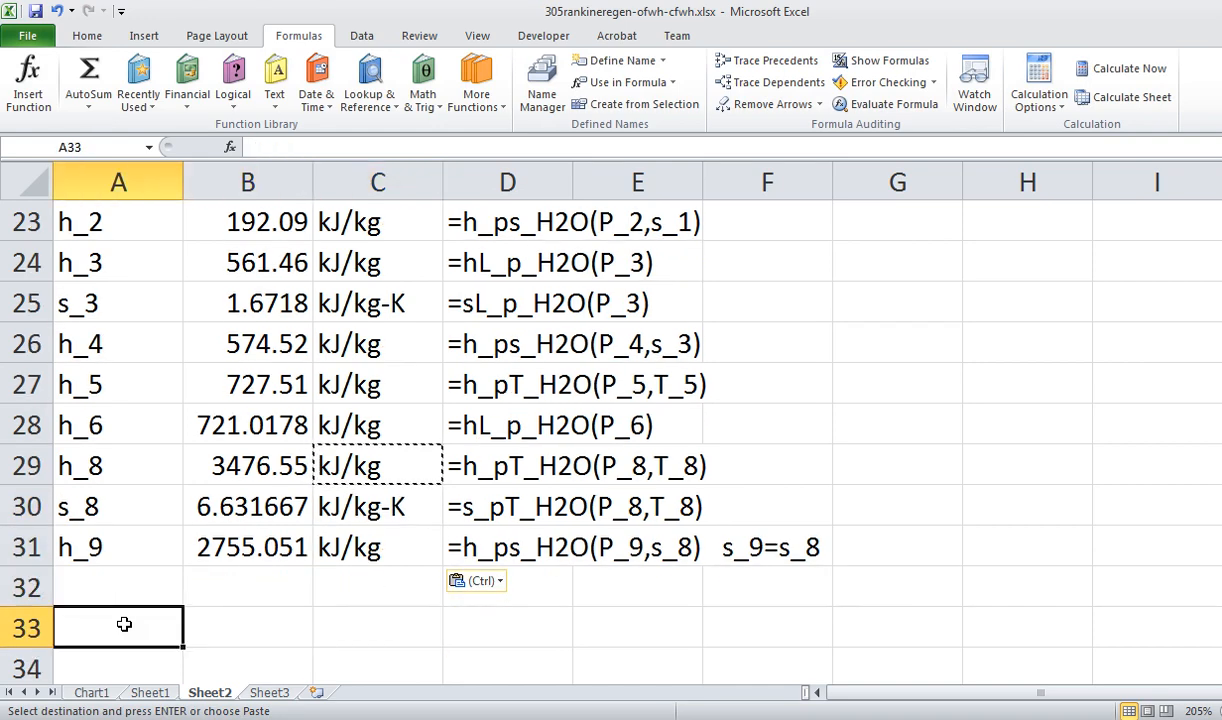
- Label A33 as y_frac
text(y_frac)
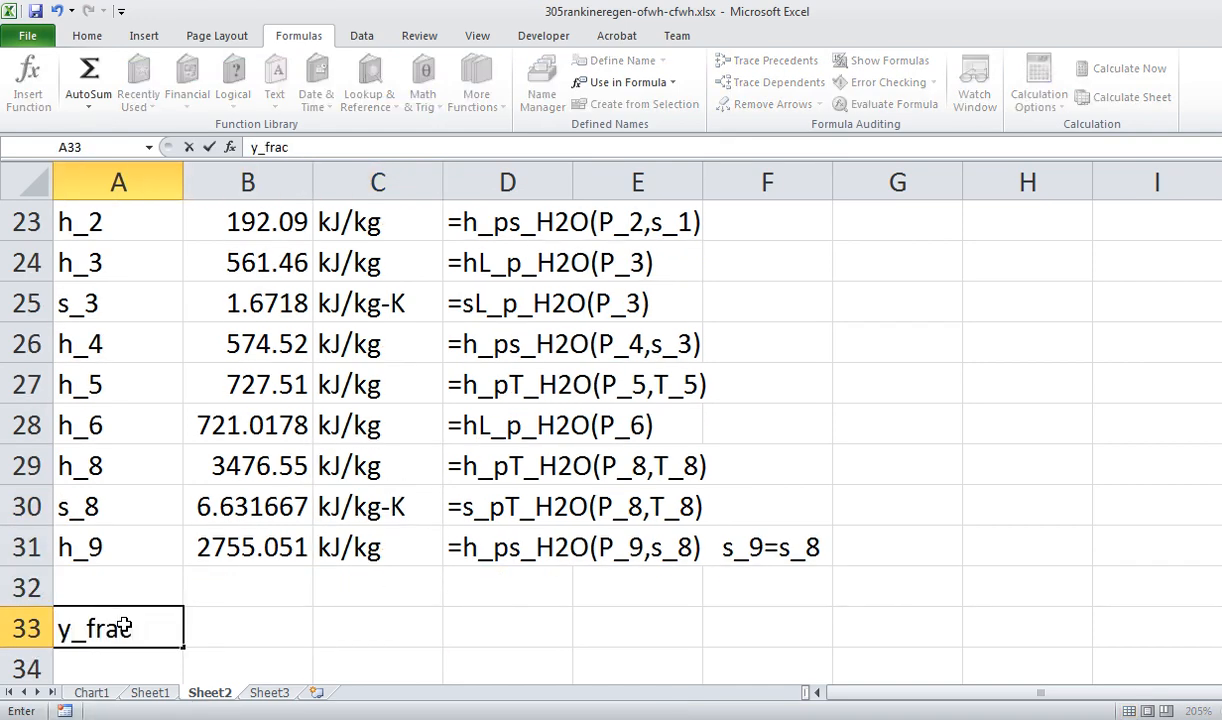
key(Tab)
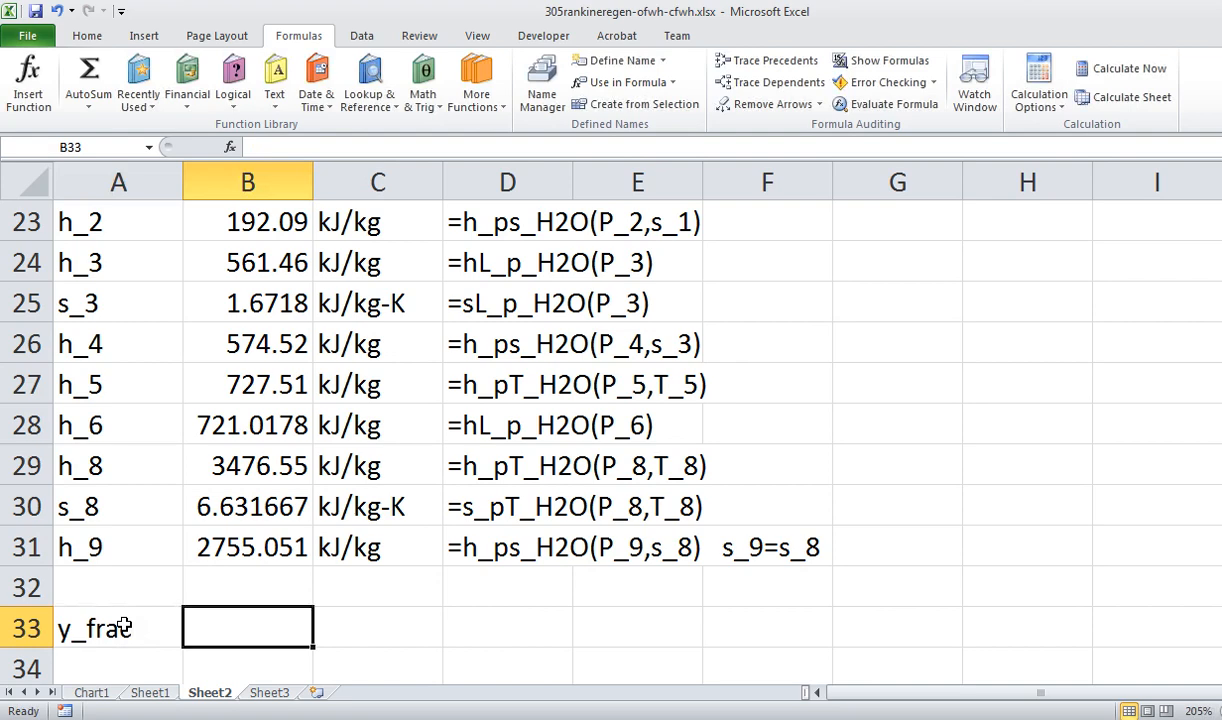
- Create the defined names h_9 for B31 and y_frac for B33 from their adjacent labels in column A
drag(76, 545, 205, 546)
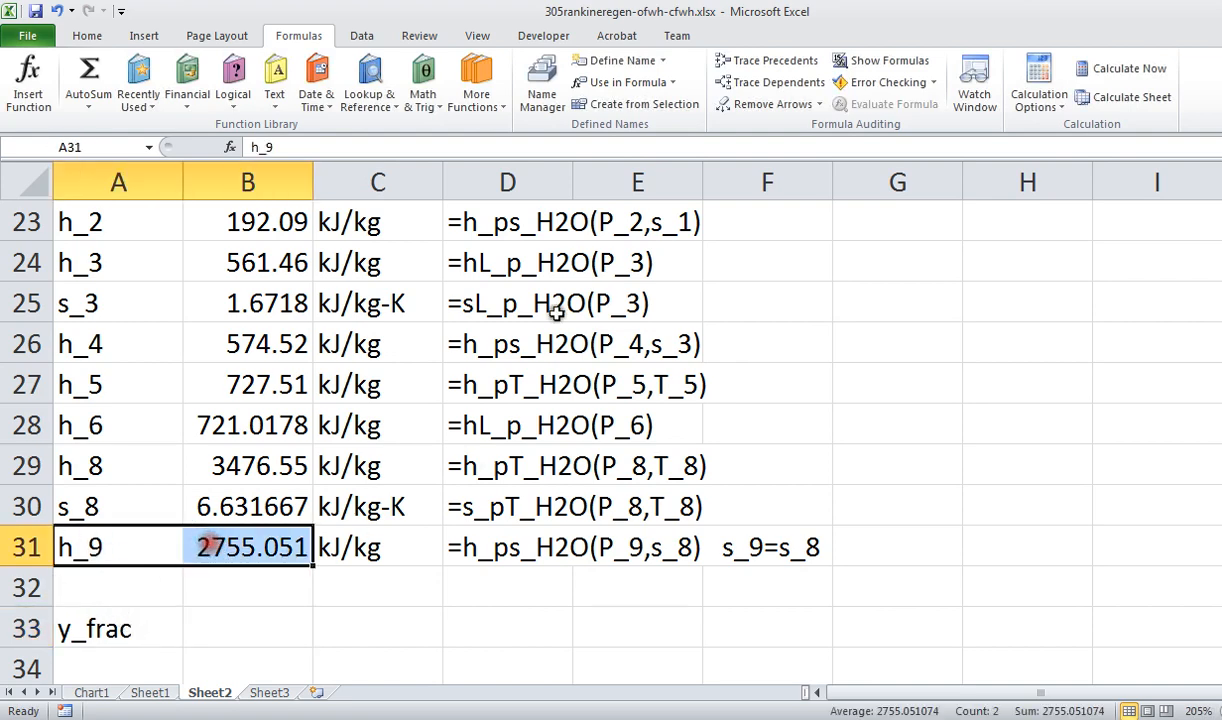
click(606, 104)
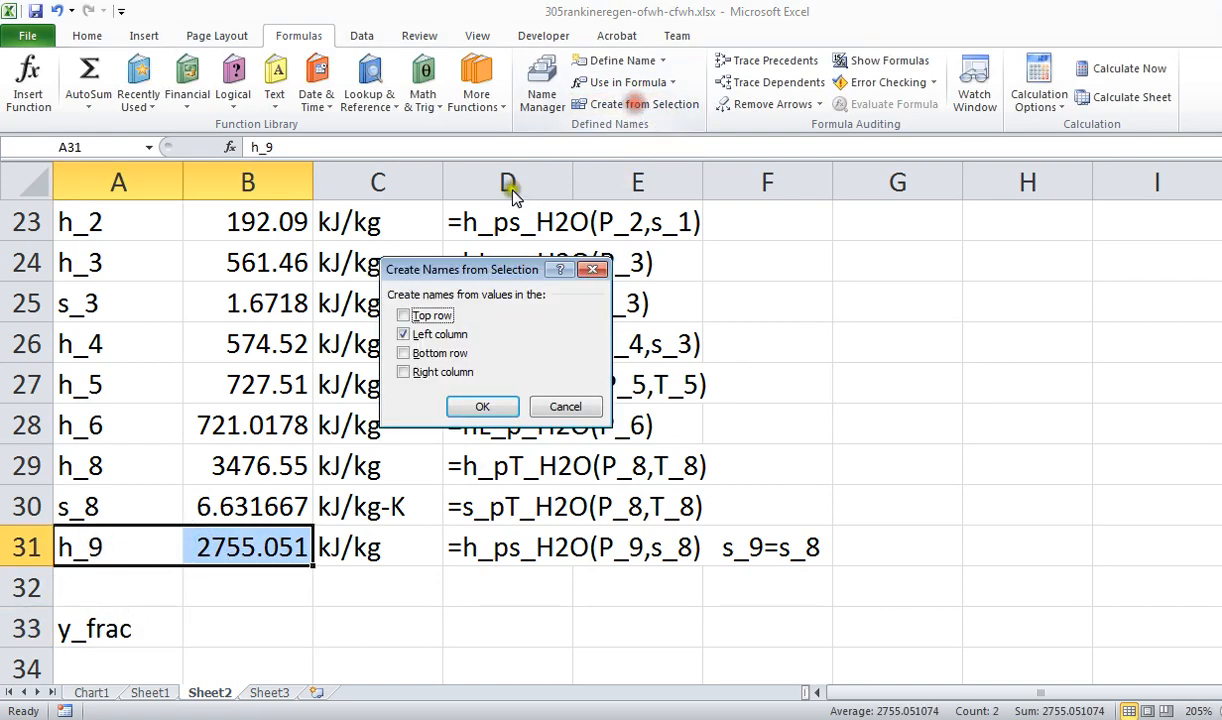
click(481, 406)
drag(110, 628, 212, 632)
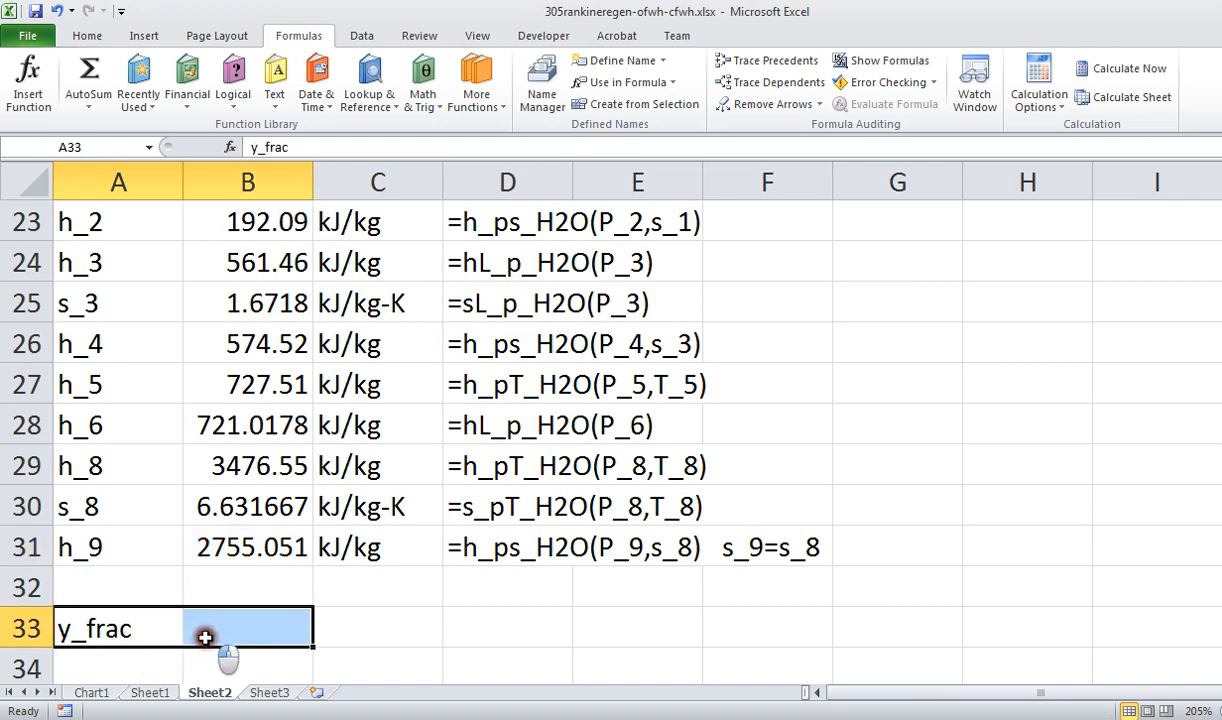
click(604, 106)
click(481, 406)
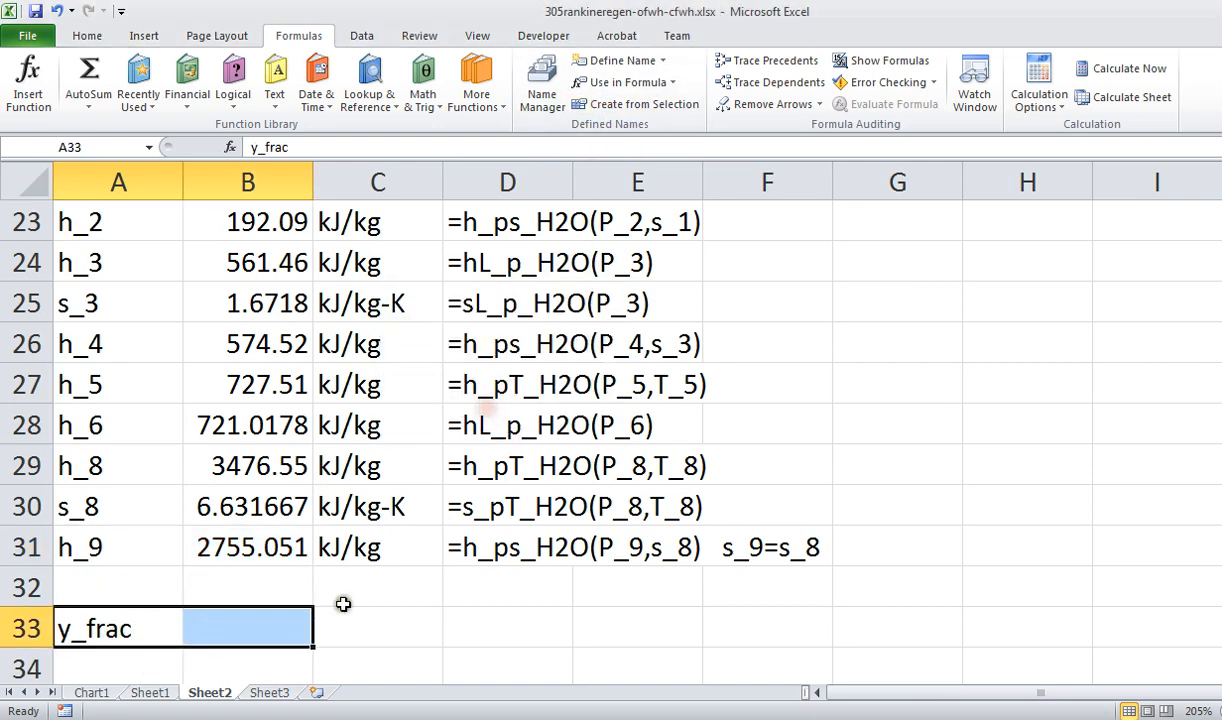
- Enter the closed FWH extraction fraction formula =(h_5-h_4)/(h_9-h_6) in B33, following the energy balance equation
scroll(289, 514, up, 1)
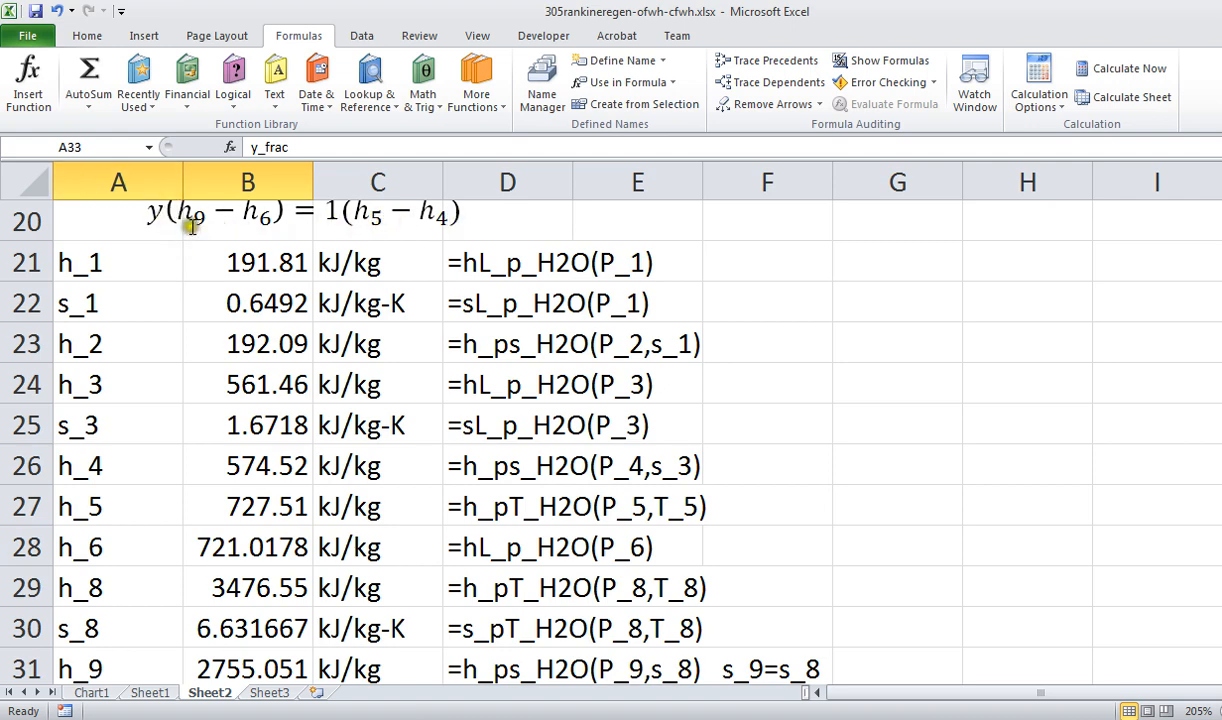
scroll(262, 395, down, 1)
click(277, 622)
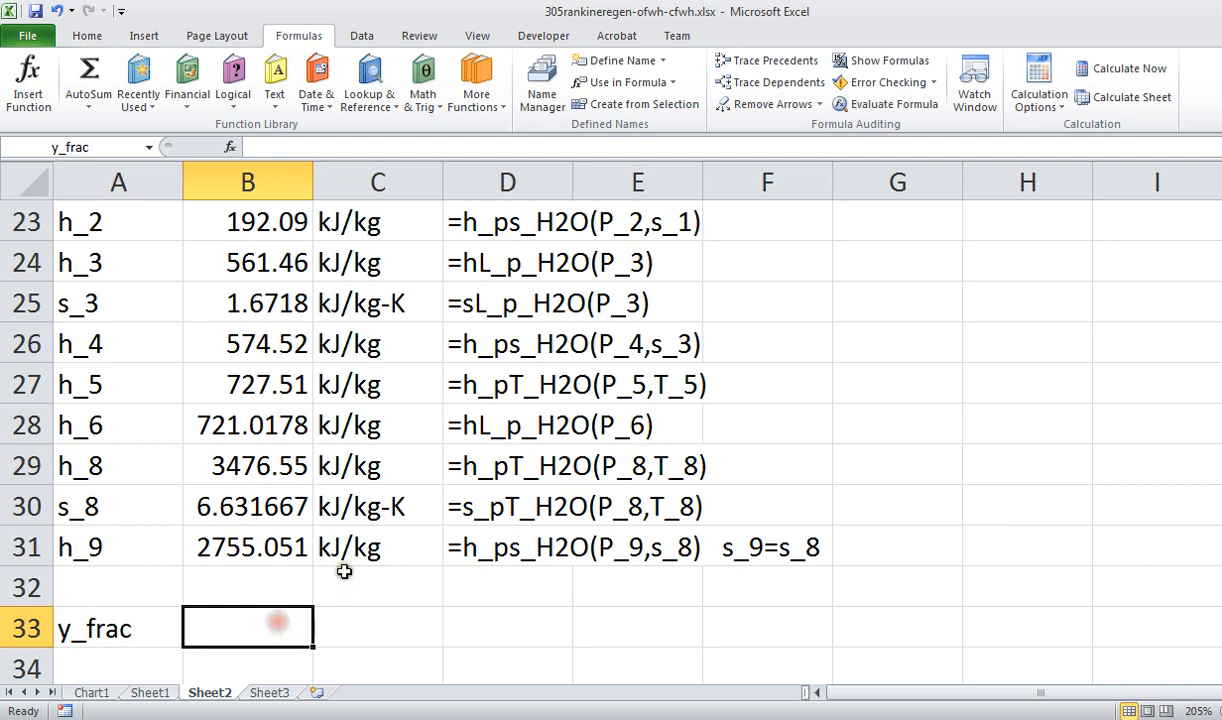
text(=(h_5)
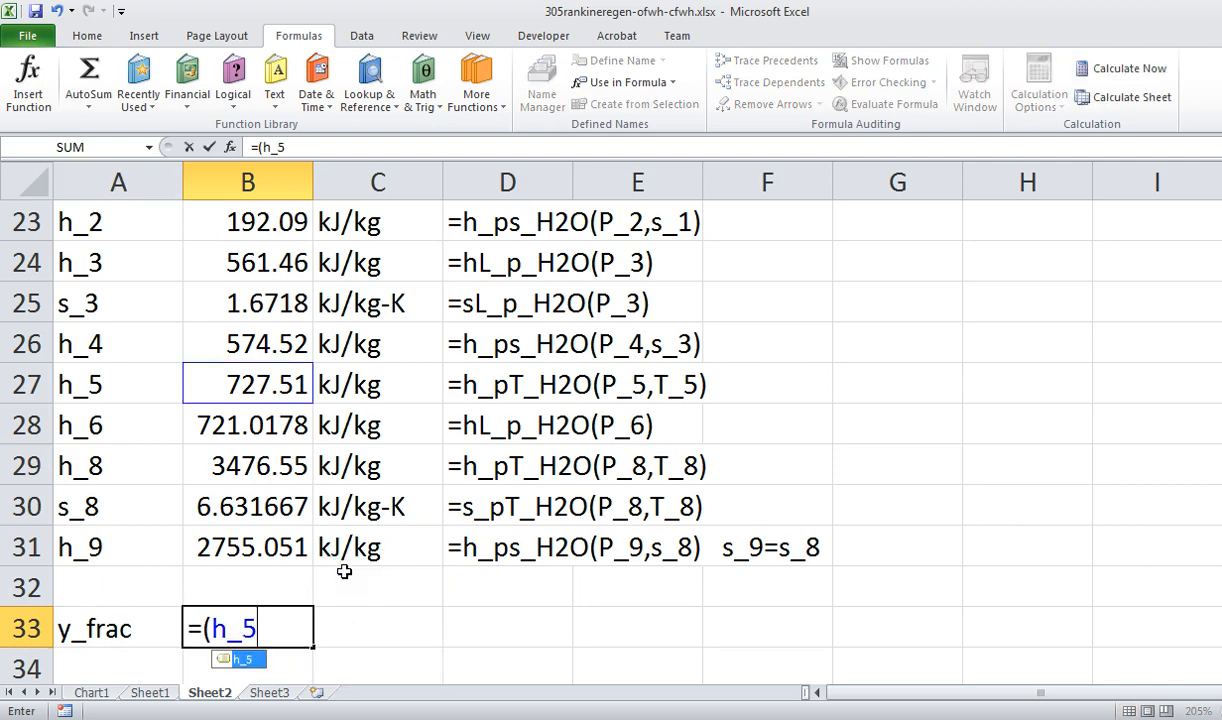
text(-h_4)/)
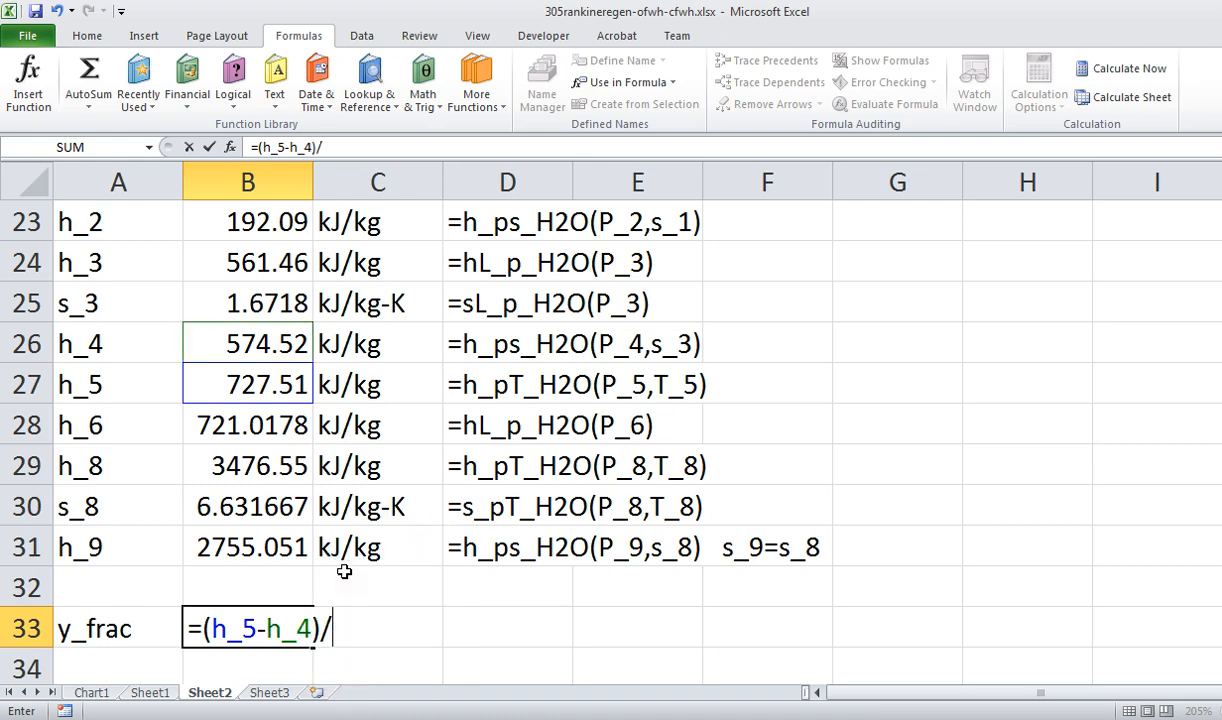
text())
key(BackSpace)
text(9)
text(h_)
text(9)
key(BackSpace)
key(BackSpace)
key(BackSpace)
key(BackSpace)
text((h_9)
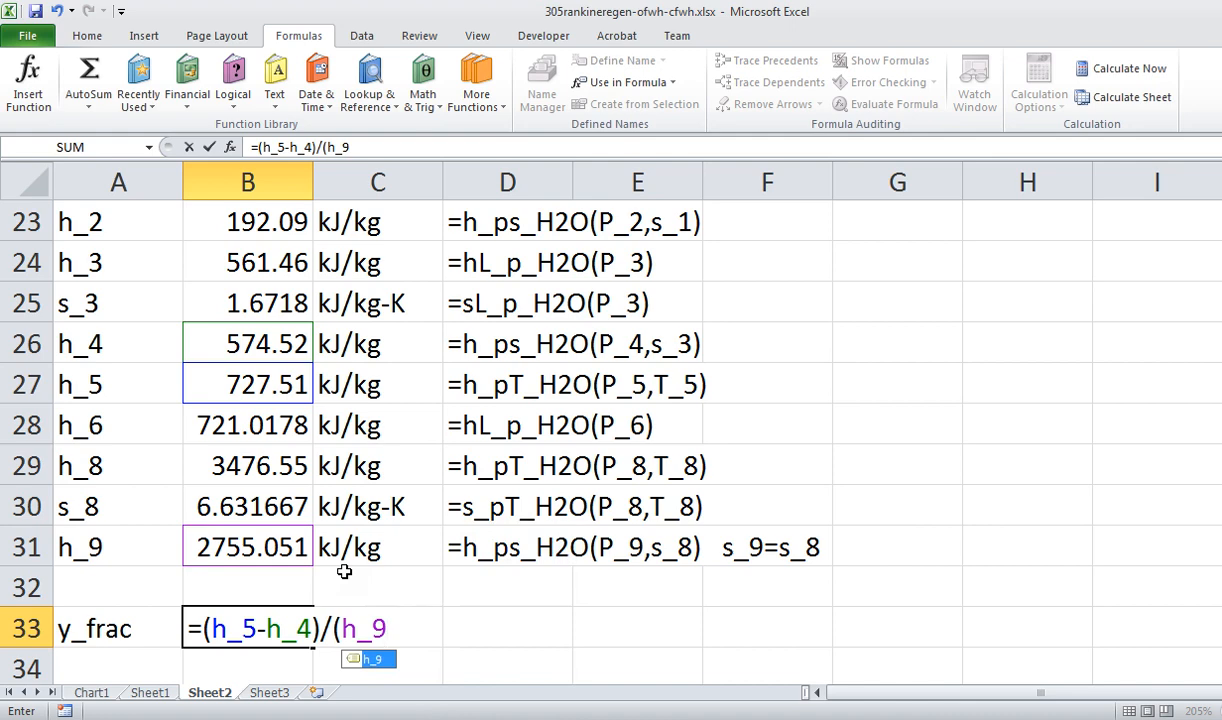
text(-h_)
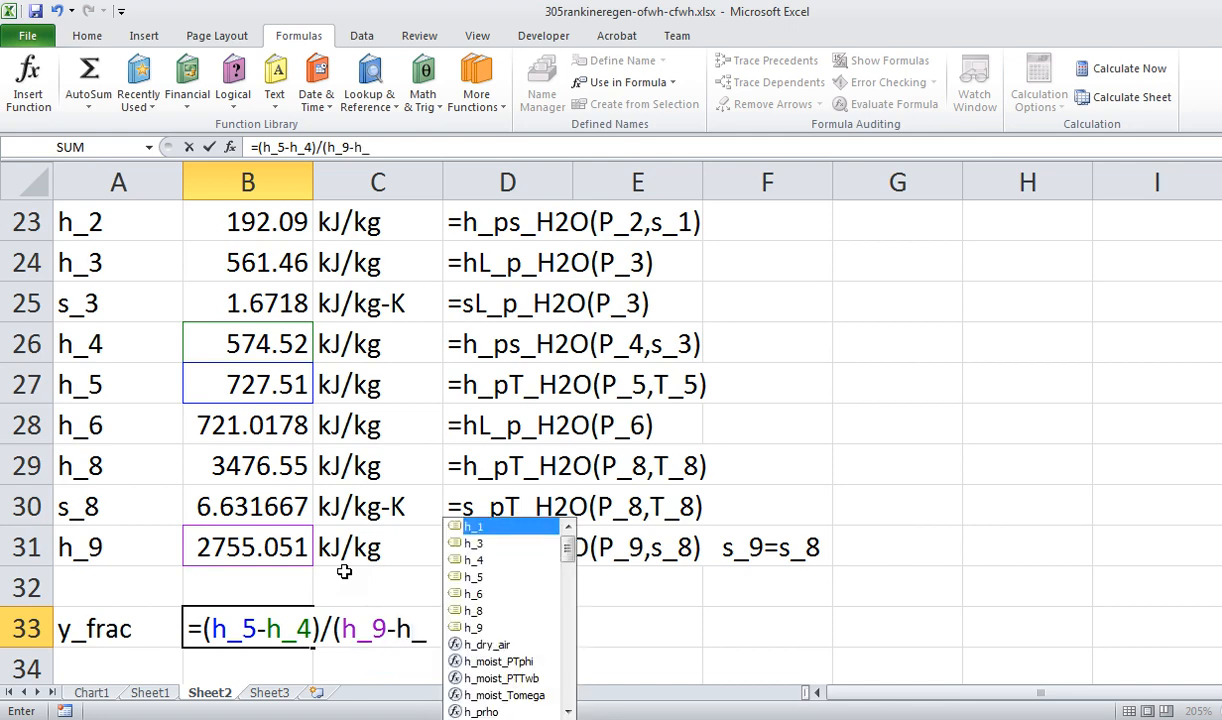
text(6))
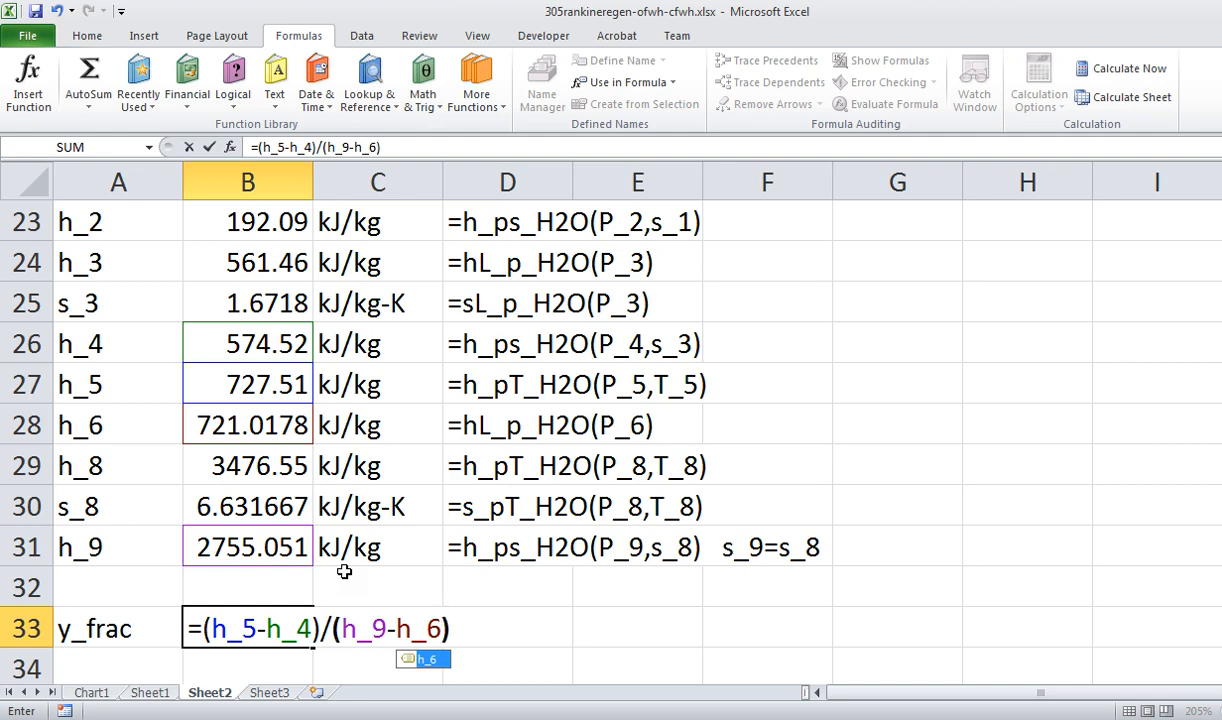
scroll(587, 539, up, 2)
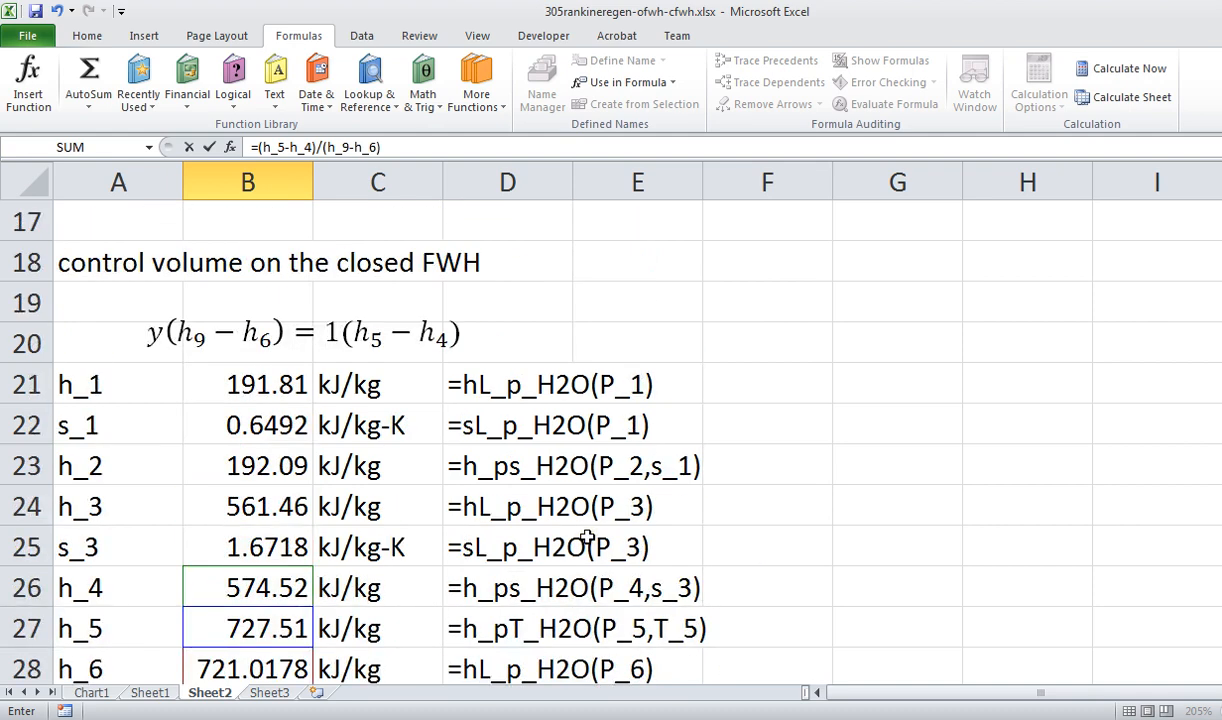
scroll(587, 539, down, 2)
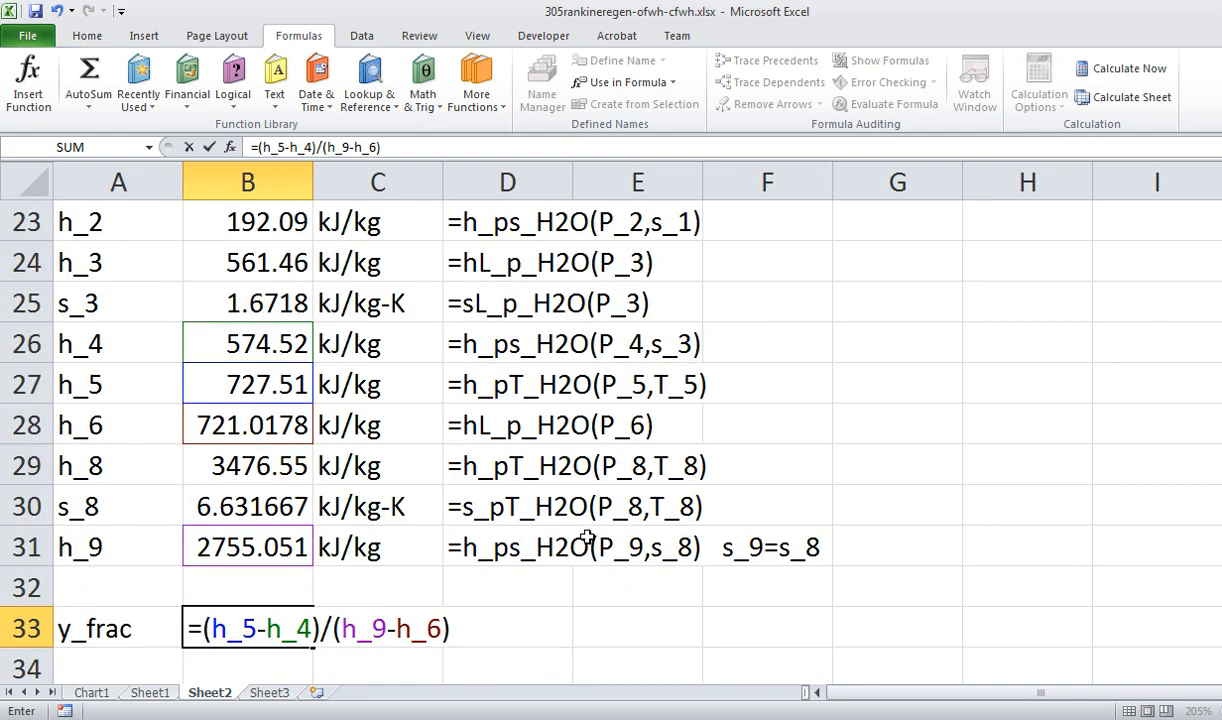
key(Return)
- Format the y_frac value in B33 as a percentage with two decimal places
key(Up)
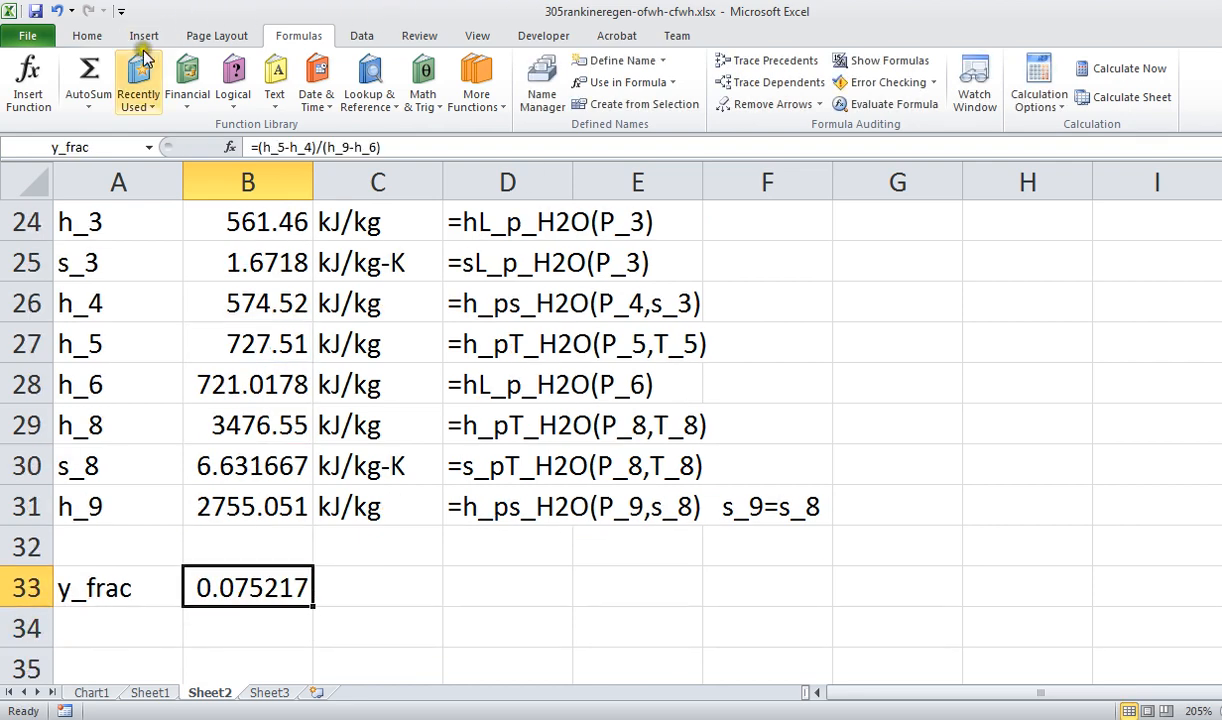
click(87, 36)
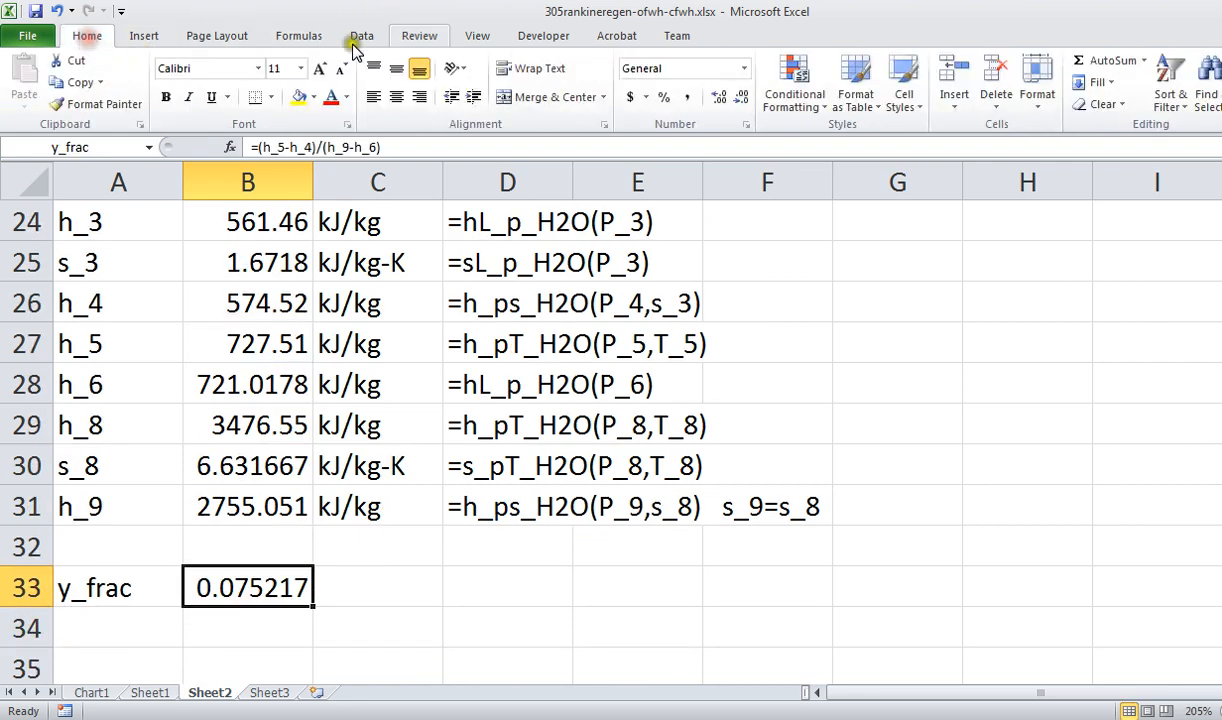
click(663, 97)
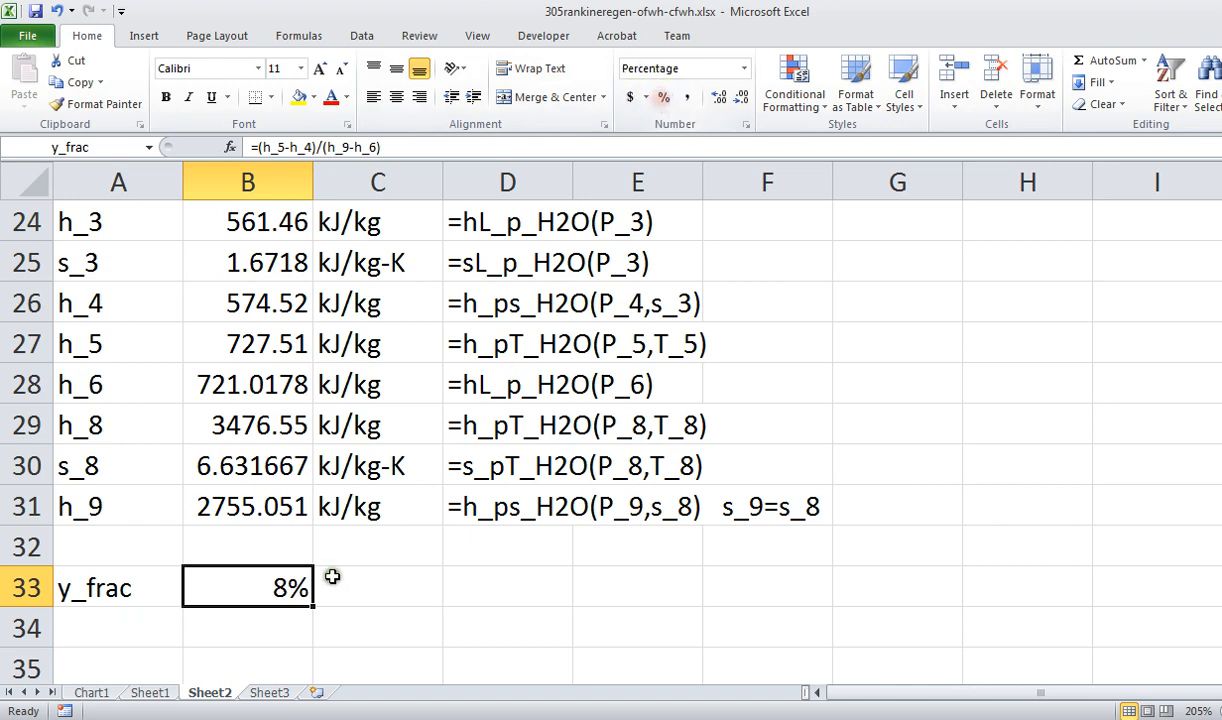
click(719, 98)
click(719, 98)
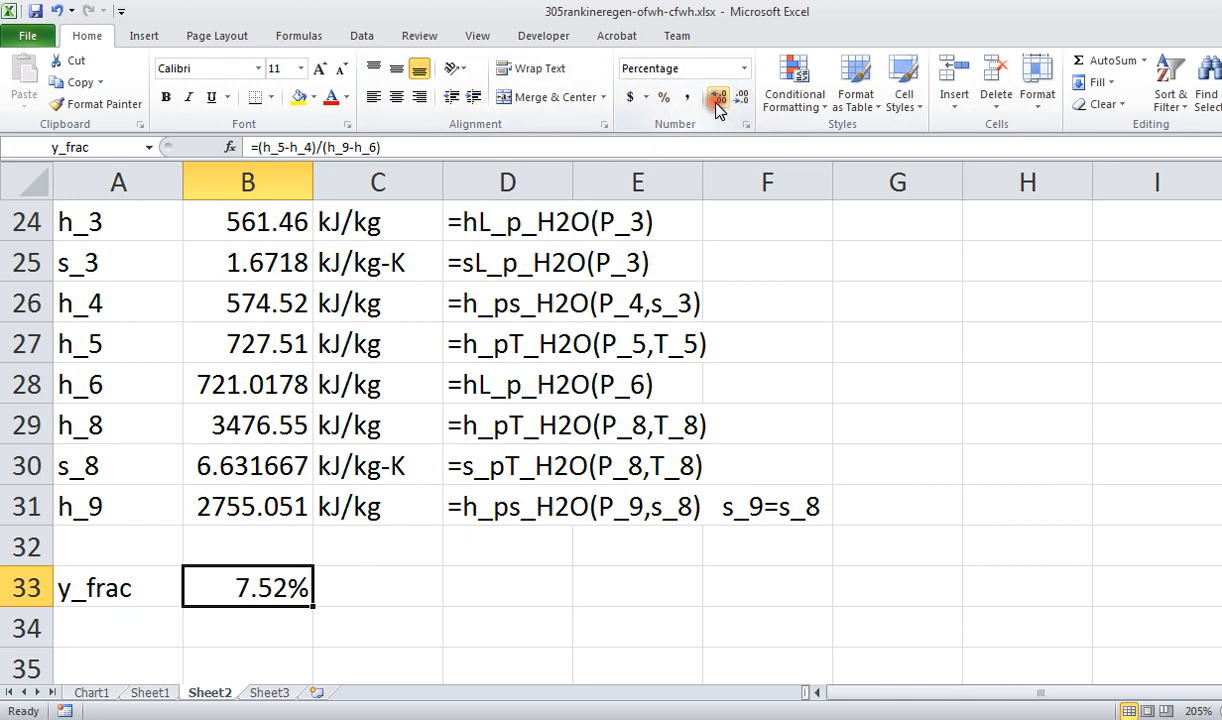
- Display h_9 in B31 with two decimal places and s_8 in B30 with four decimal places
click(271, 500)
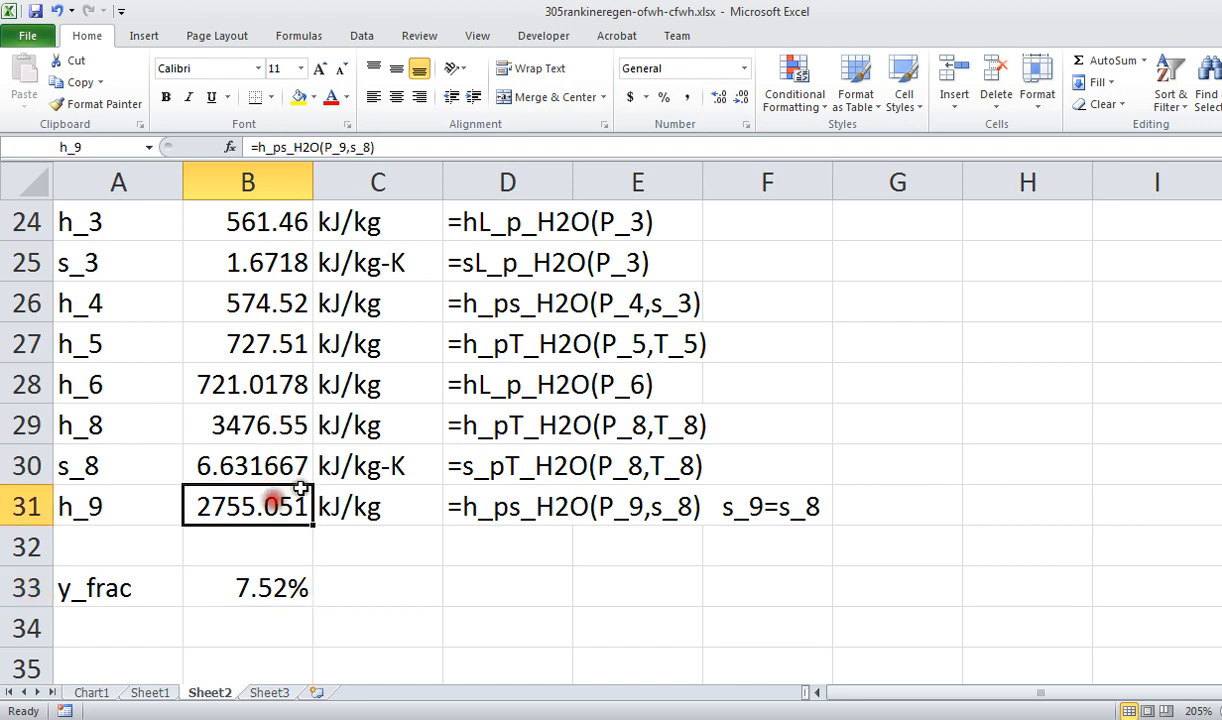
click(744, 97)
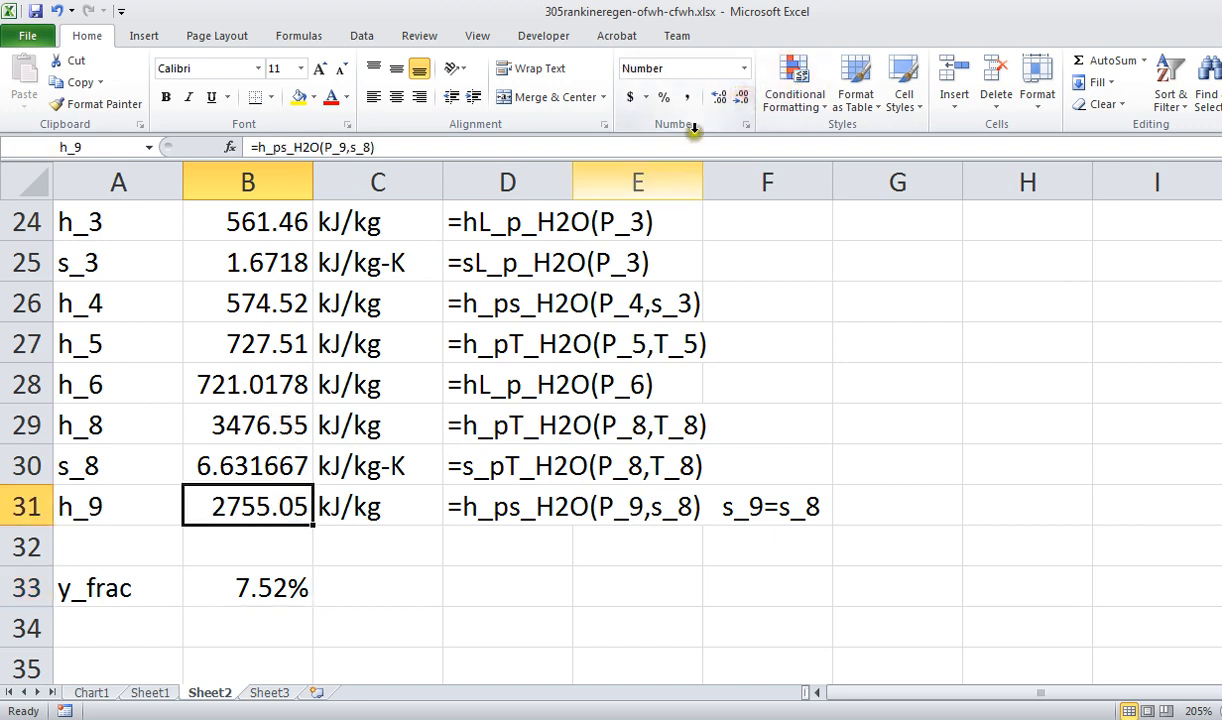
click(279, 457)
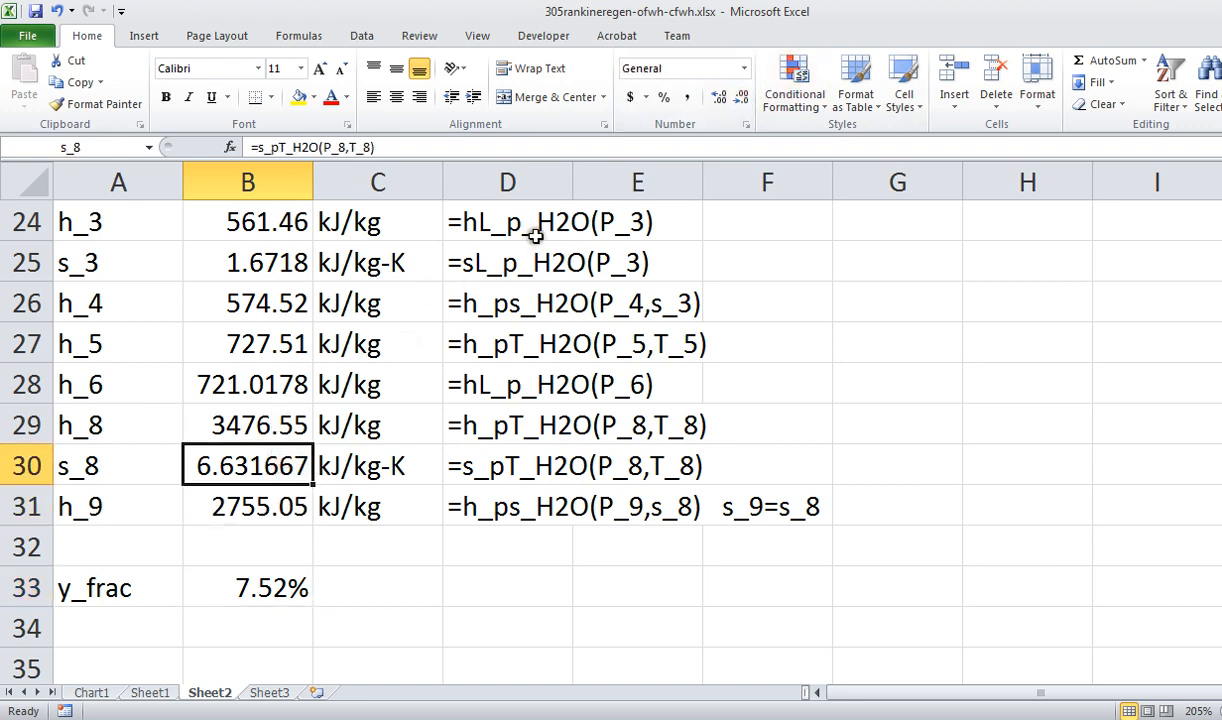
click(740, 100)
click(740, 100)
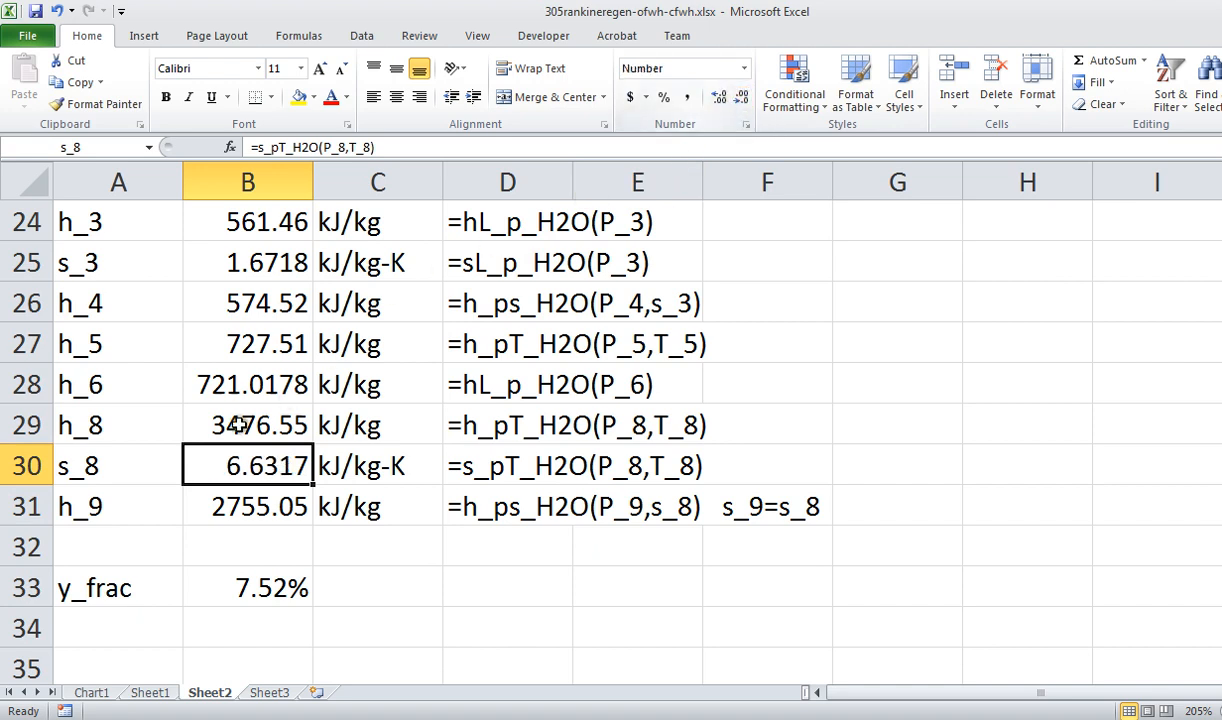
- Display h_6 in B28 with two decimal places
click(252, 398)
click(741, 97)
click(741, 97)
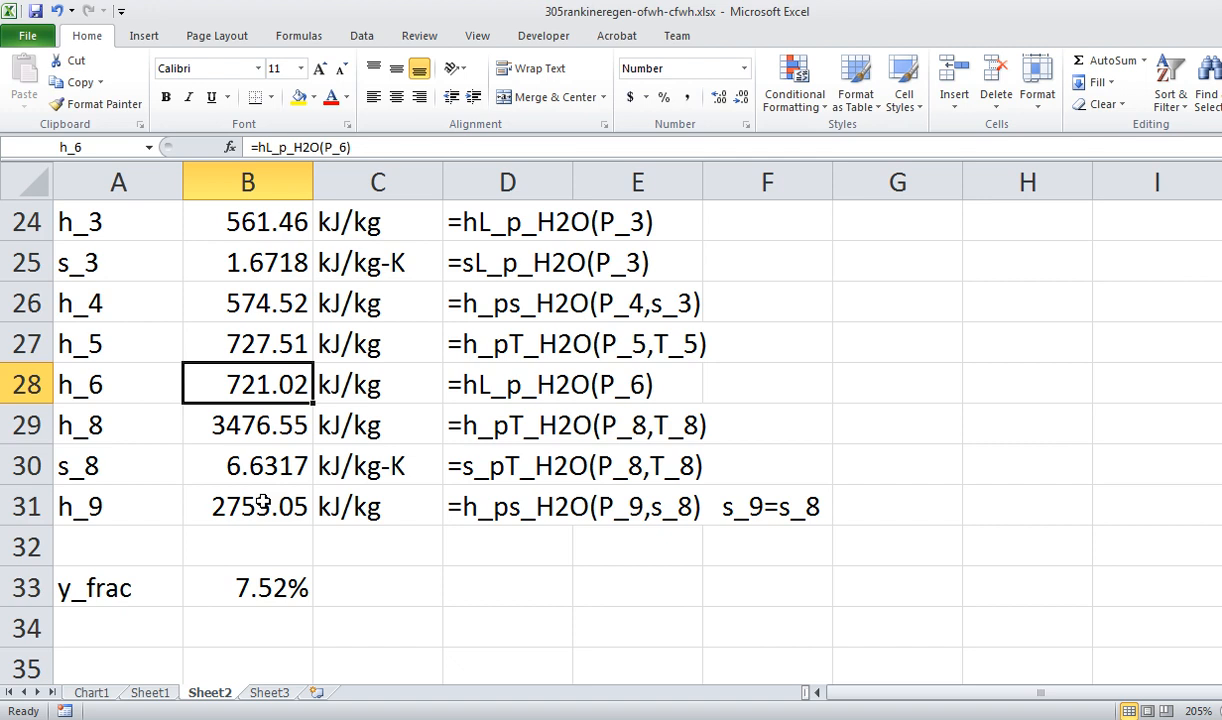
click(442, 718)
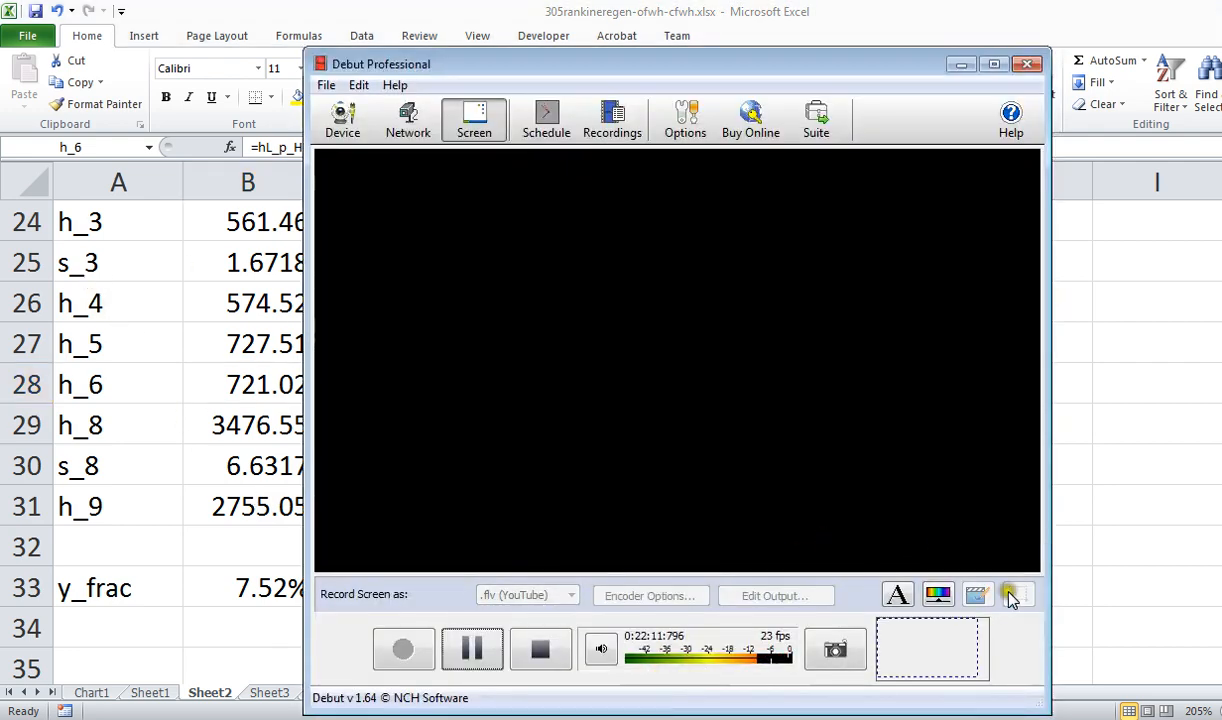